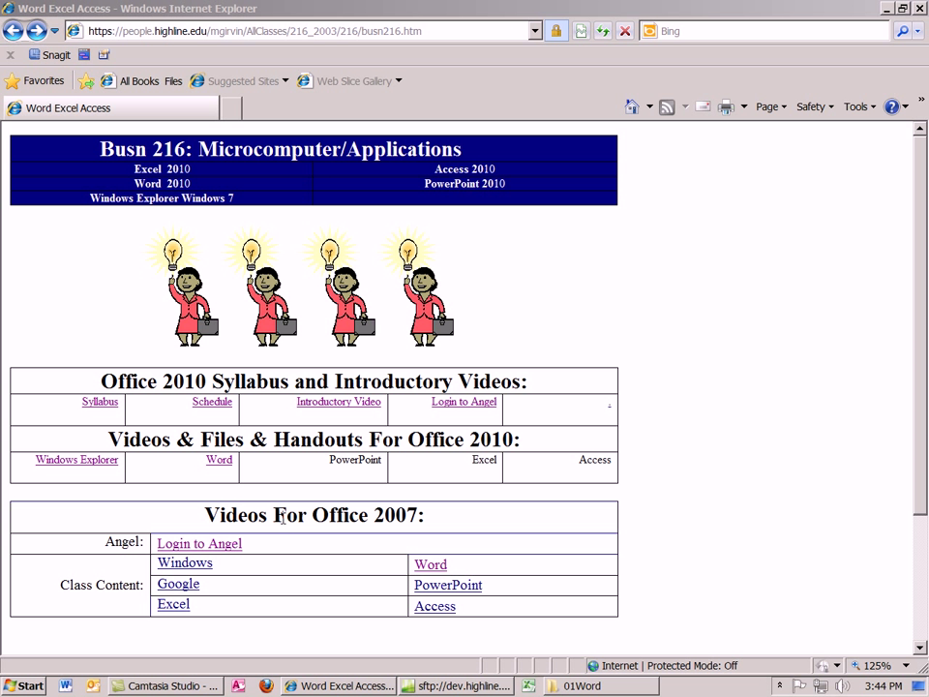
Open the Office 2010 Word class content page and choose to save VideoProject16BoomerangsAreEasyToThrowStartFile.docx from Word Chapter 03
left_click(220, 462)
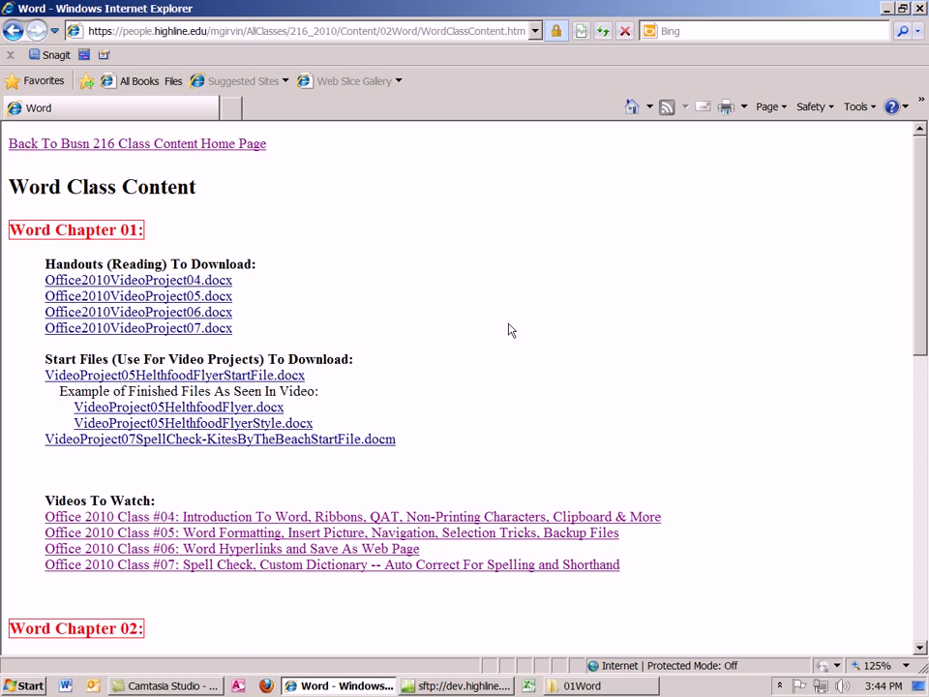
scroll(507, 334, "down", 4)
scroll(504, 339, "down", 5)
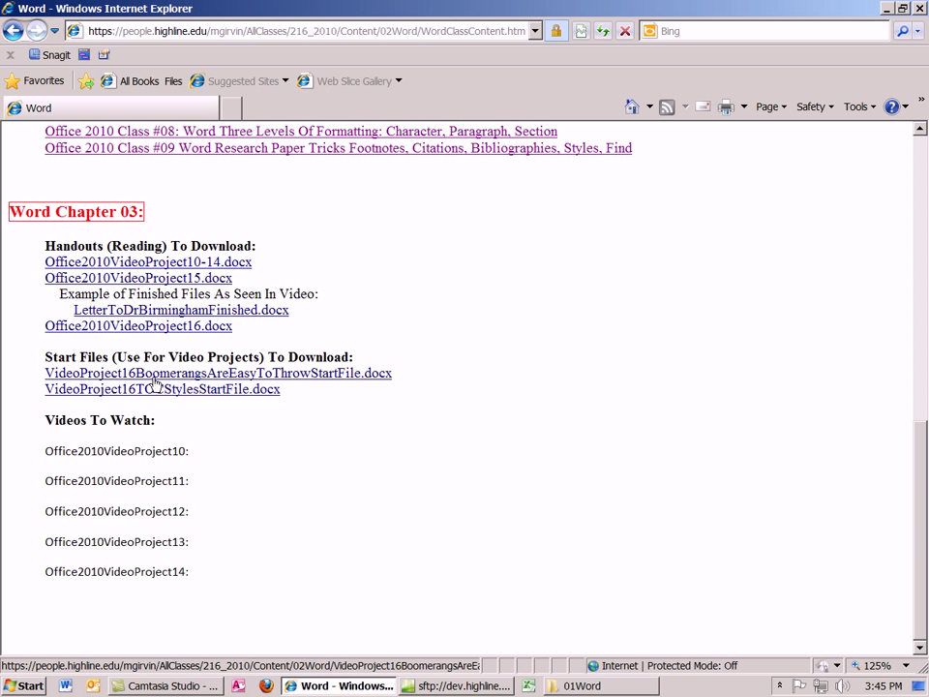
left_click(279, 374)
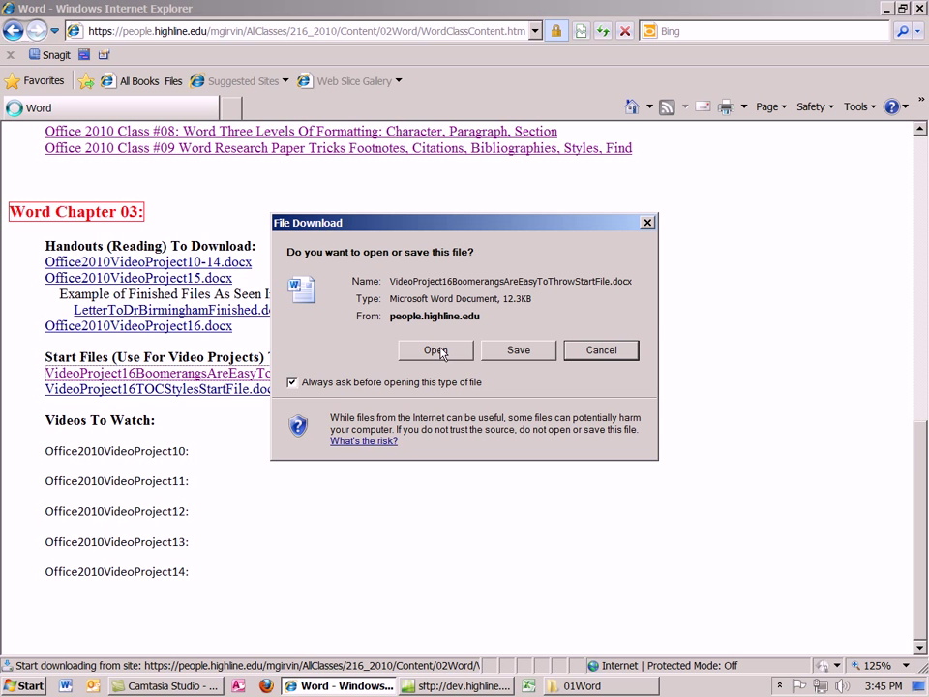
left_click_drag(525, 224, 430, 128)
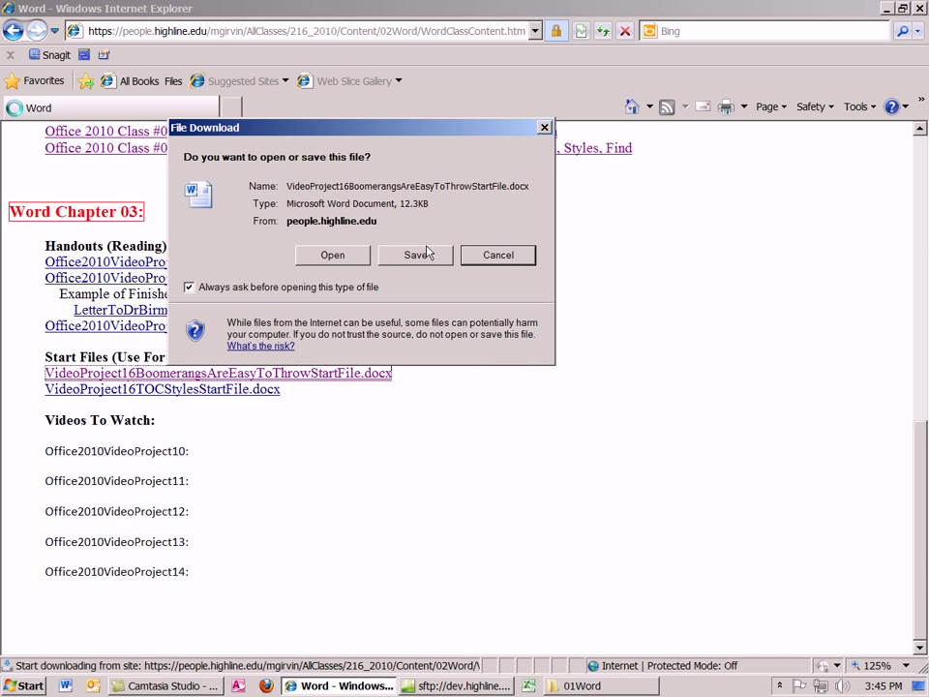
left_click(417, 256)
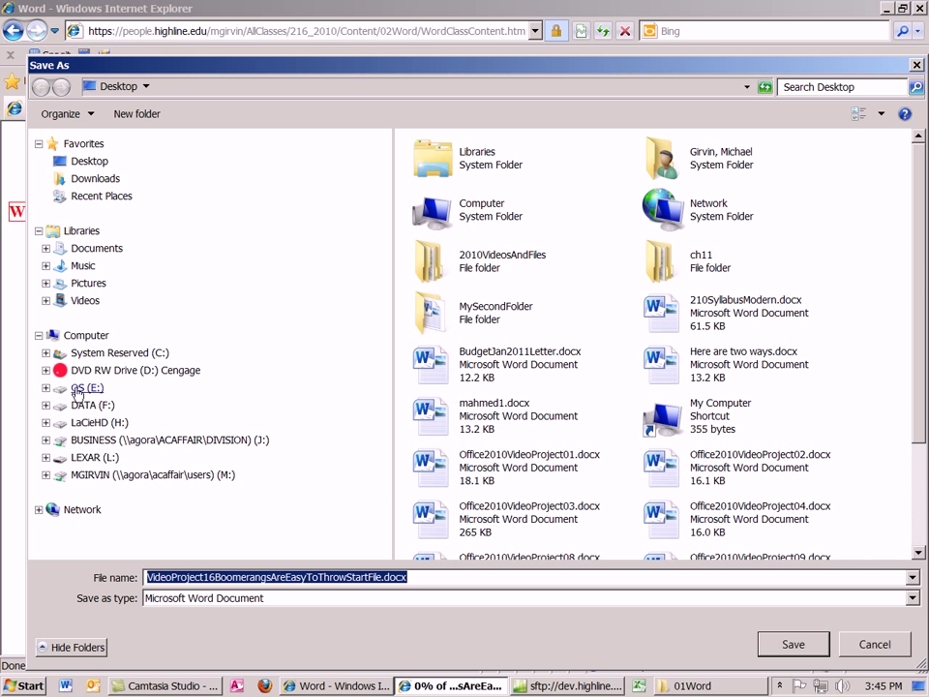
Save the Boomerangs start file in the LEXAR (L:) folder Highline\01Winter2011\Busn216\ClassNotes\01Word and dismiss the download window
left_click(46, 422)
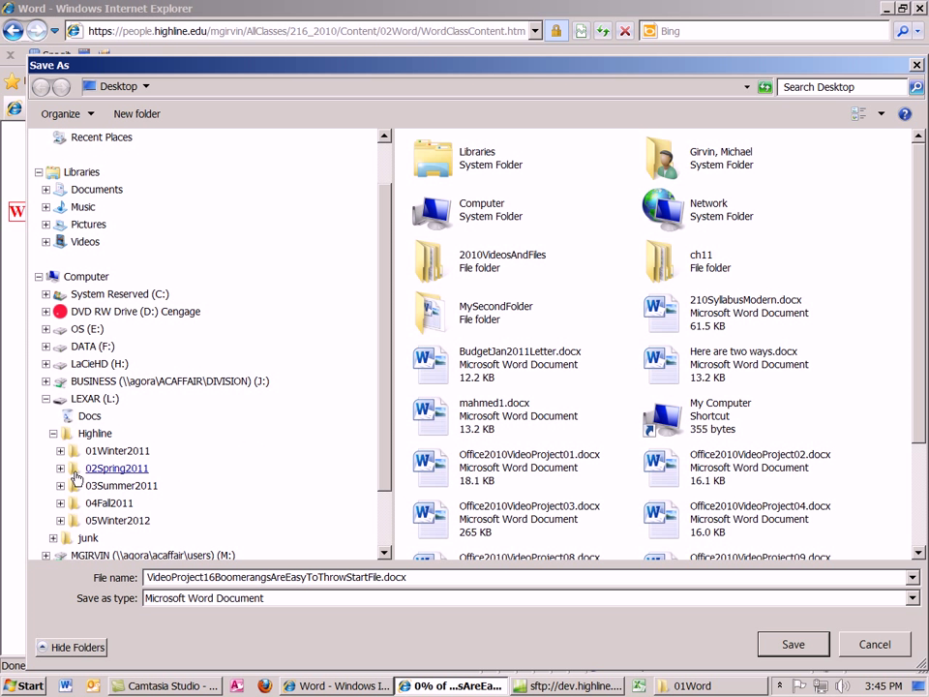
left_click(60, 450)
left_click(68, 502)
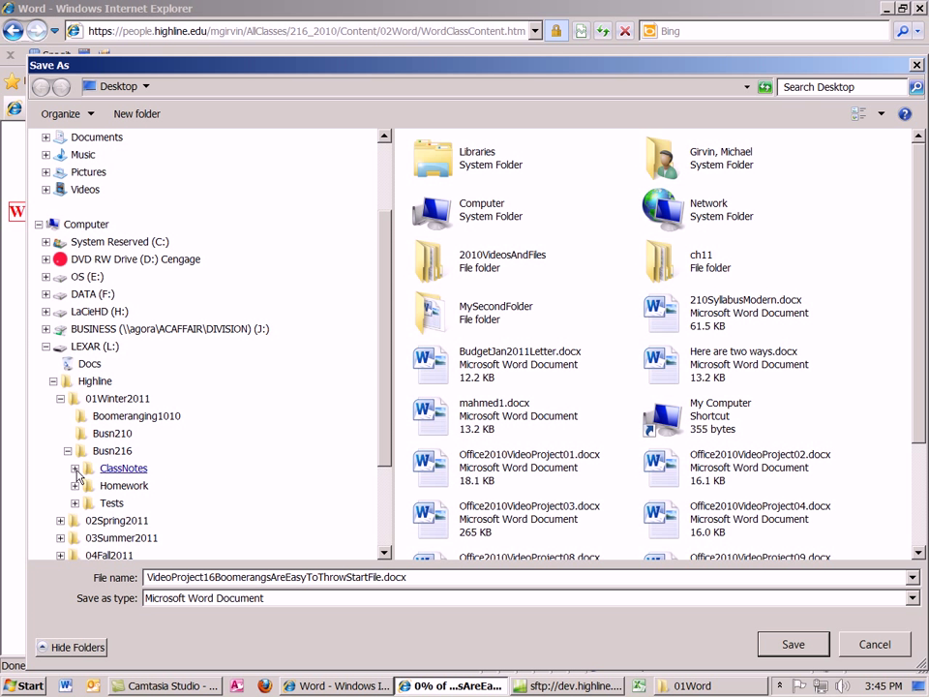
left_click(74, 468)
left_click(137, 474)
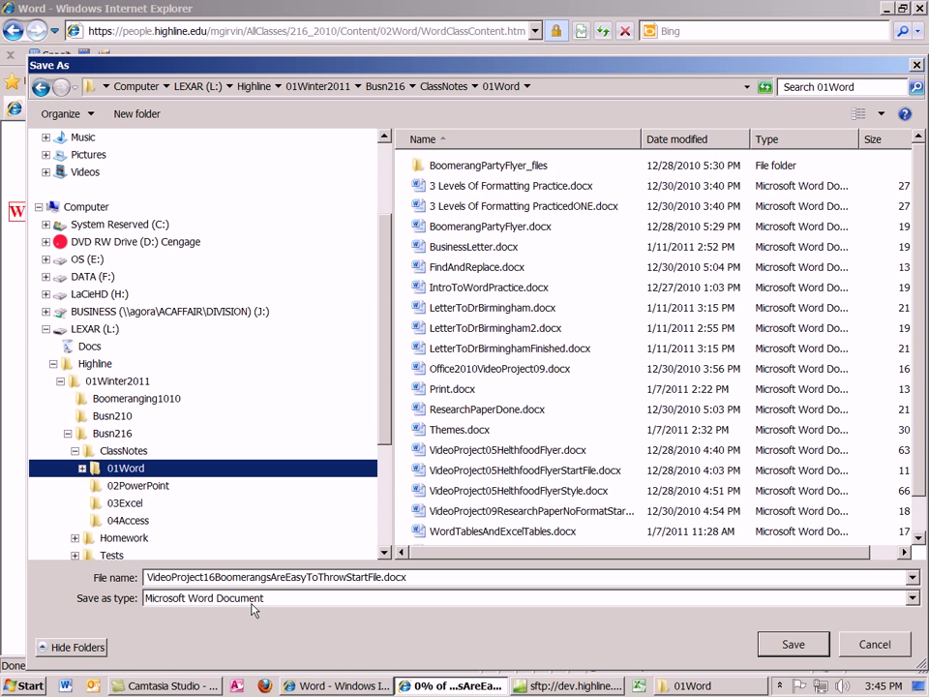
left_click(794, 645)
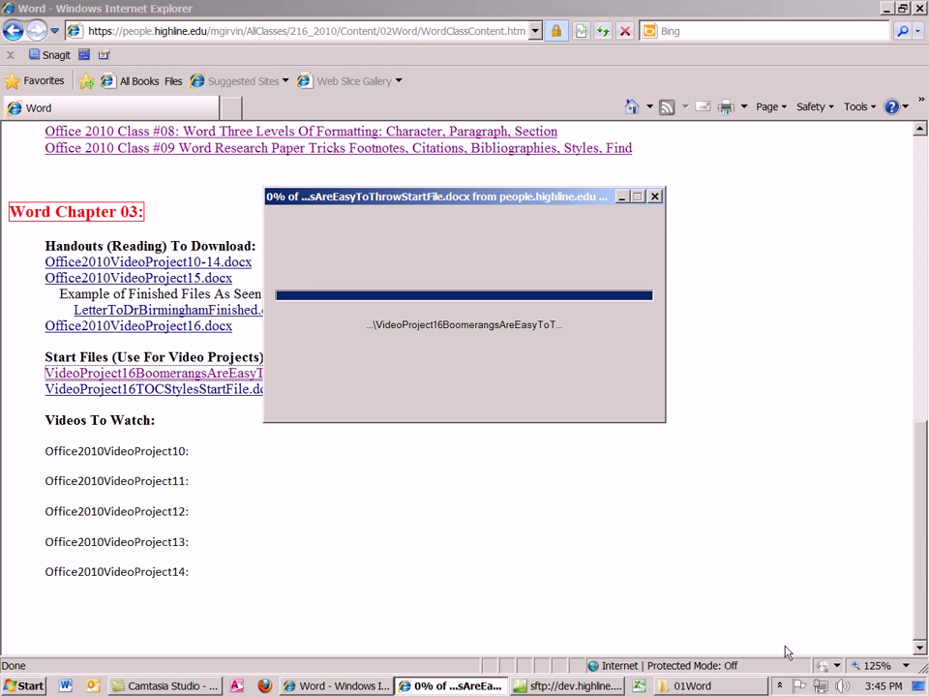
left_click(617, 395)
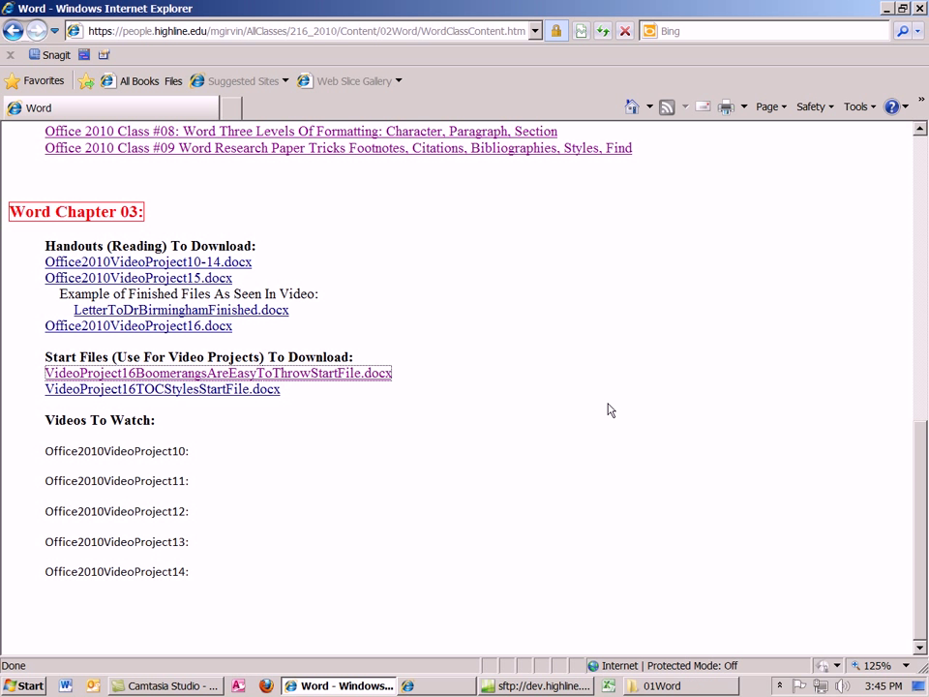
Download VideoProject16TOCStylesStartFile.docx from Word Chapter 03 into the 01Word folder
left_click(213, 392)
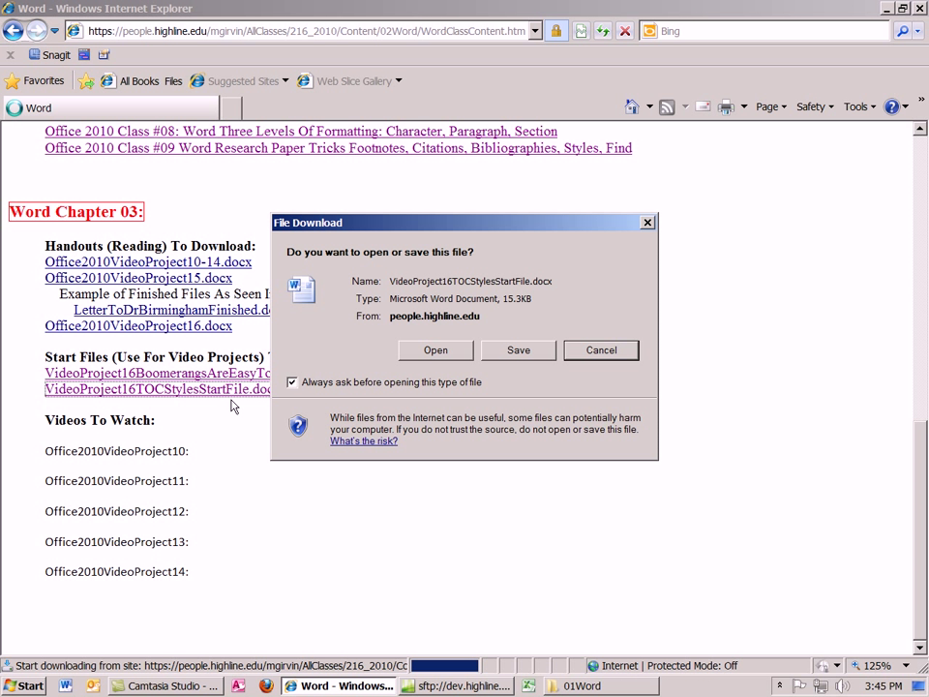
left_click_drag(540, 224, 395, 211)
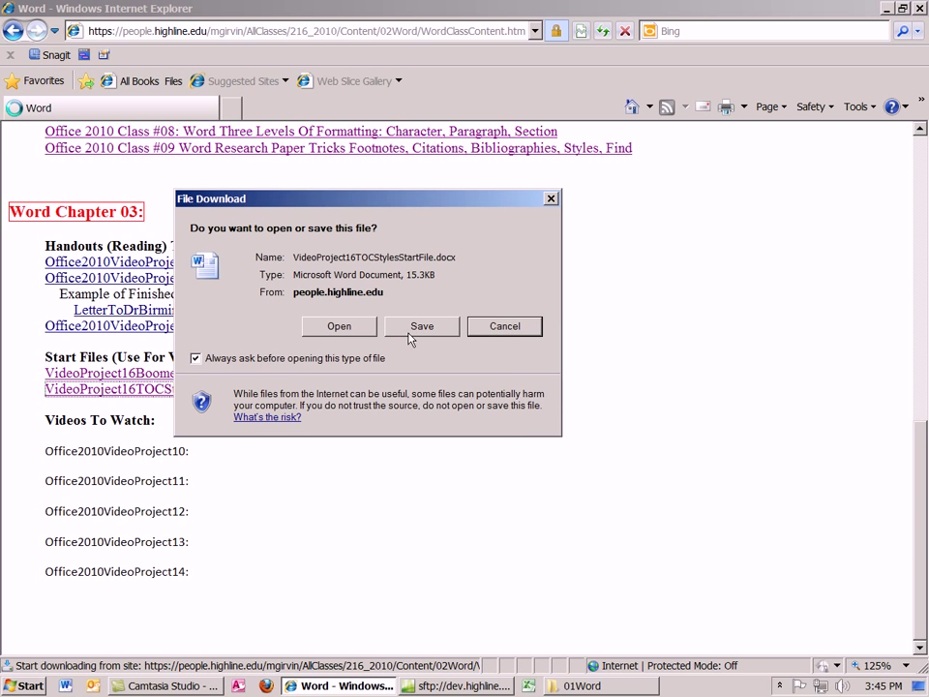
left_click(382, 330)
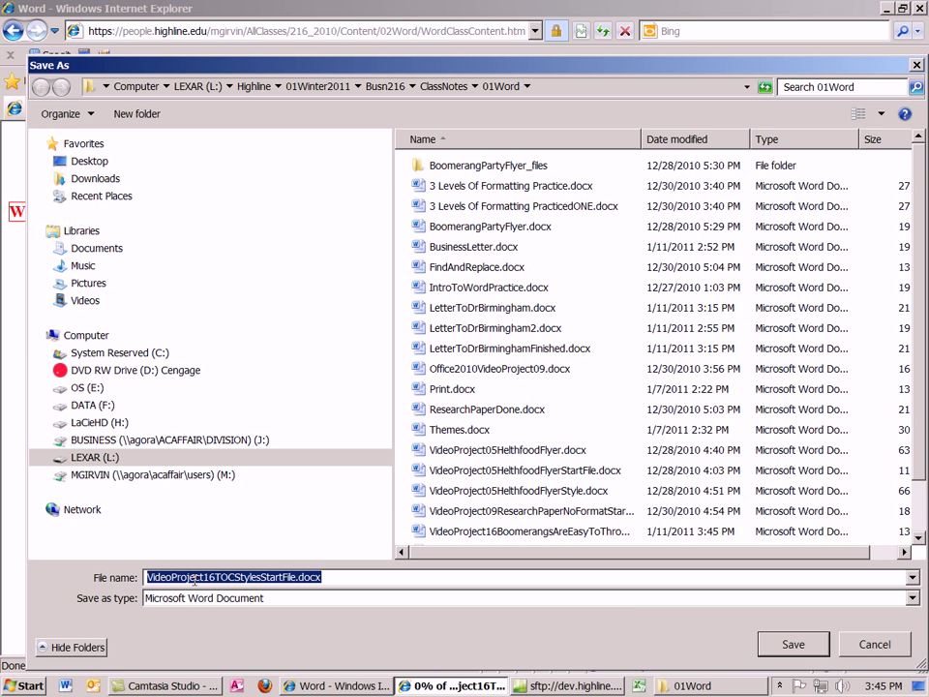
left_click(792, 644)
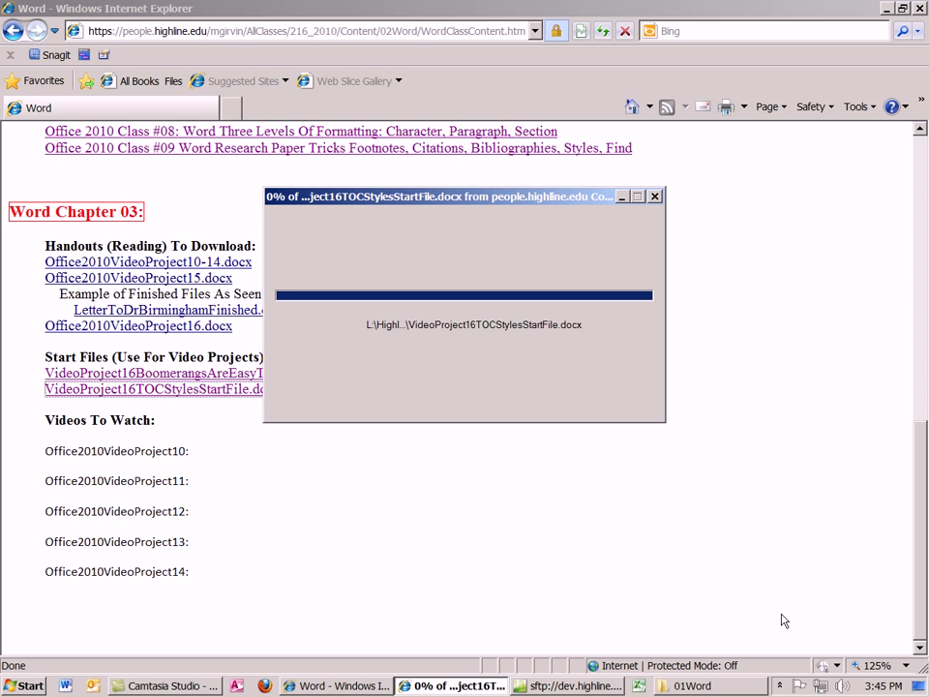
left_click(616, 396)
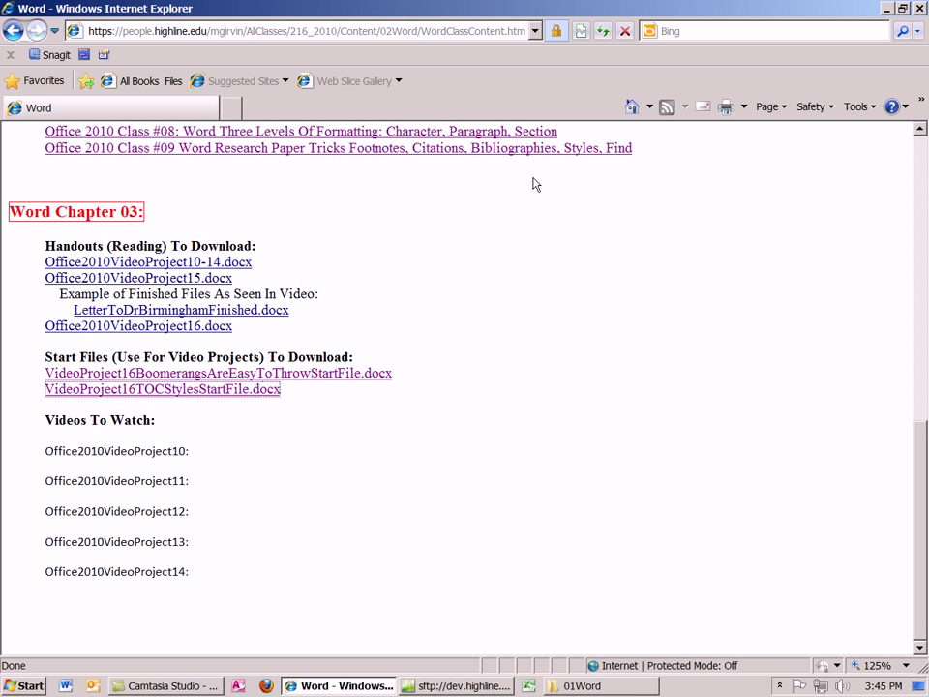
Switch to the 01Word folder in Windows Explorer and sort its files by name in descending order
key("alt+Tab")
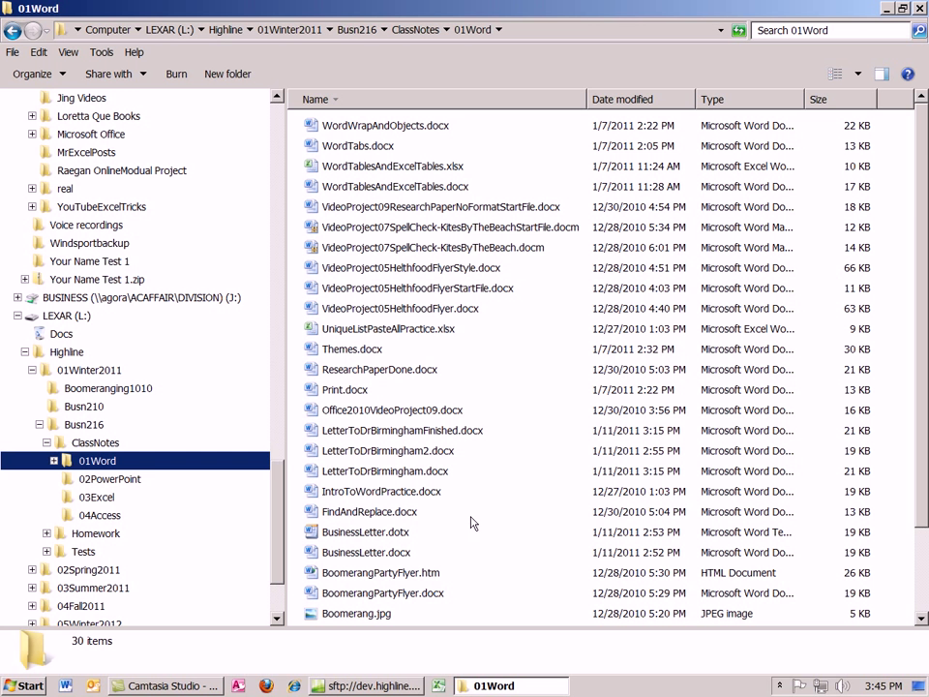
left_click(495, 353)
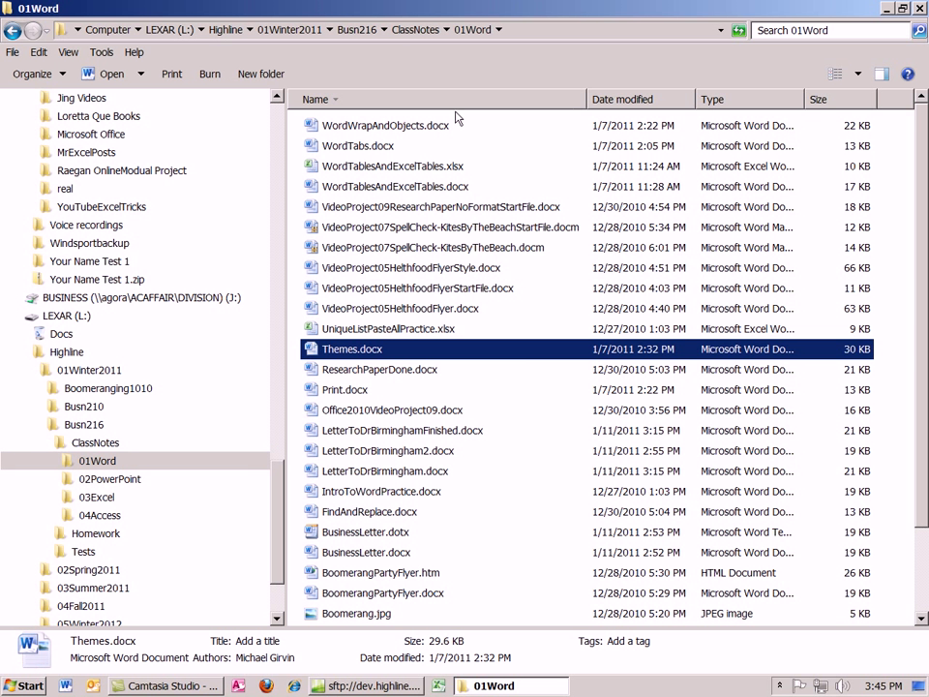
left_click(422, 104)
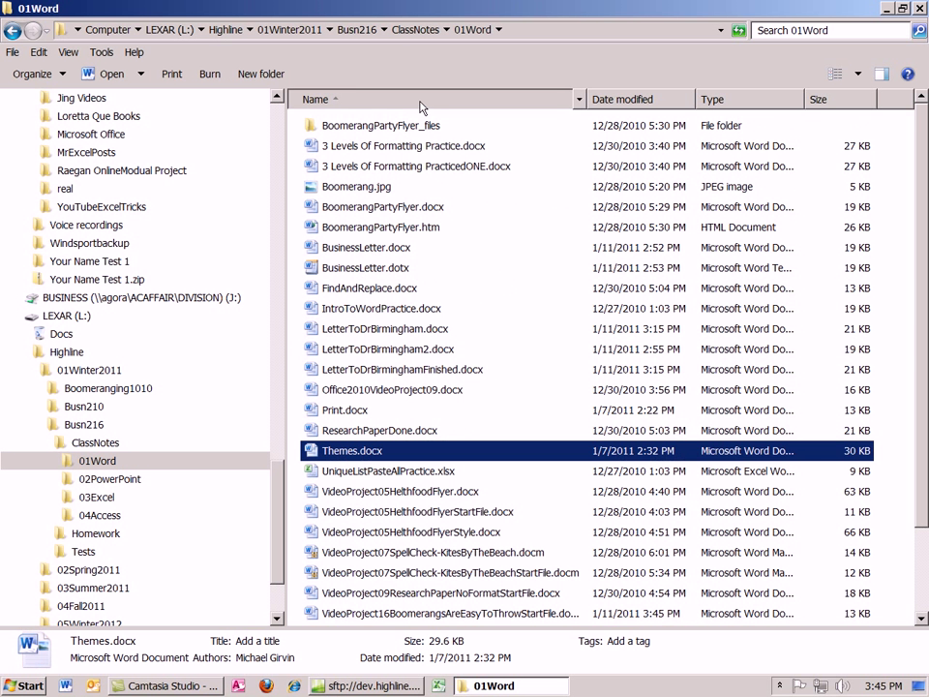
left_click(421, 105)
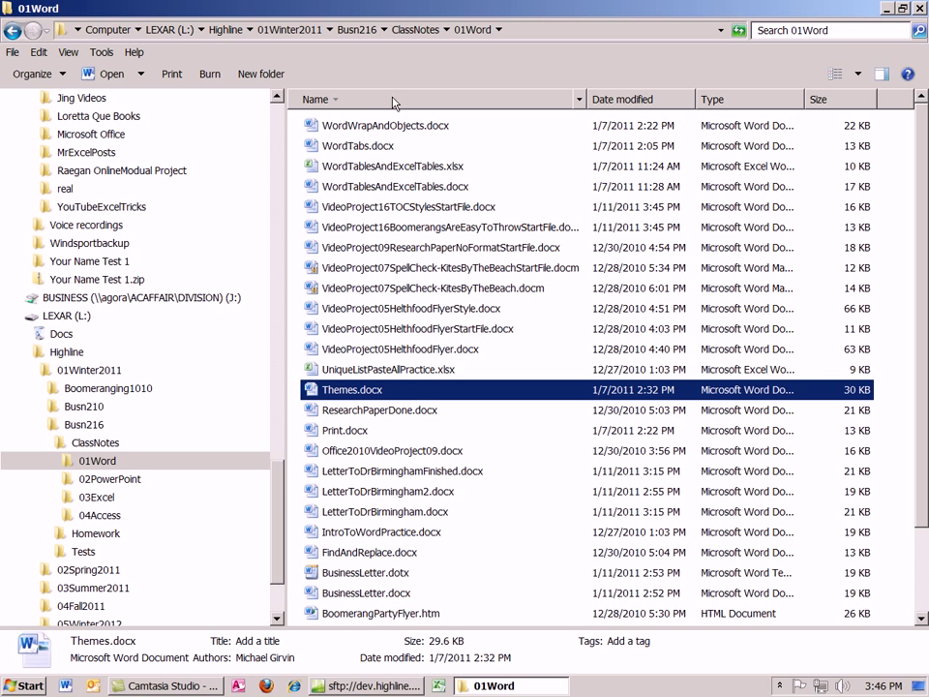
left_click(387, 99)
left_click(363, 103)
Locate the two downloaded VideoProject16 start files and open VideoProject16TOCStylesStartFile.docx in Word
left_click(373, 207)
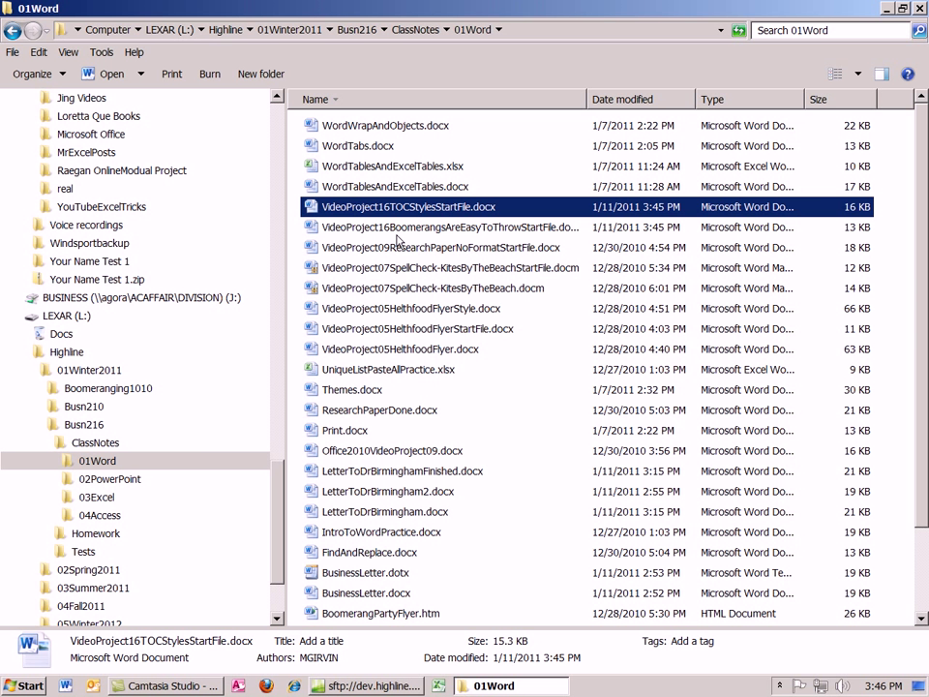
left_click(394, 231)
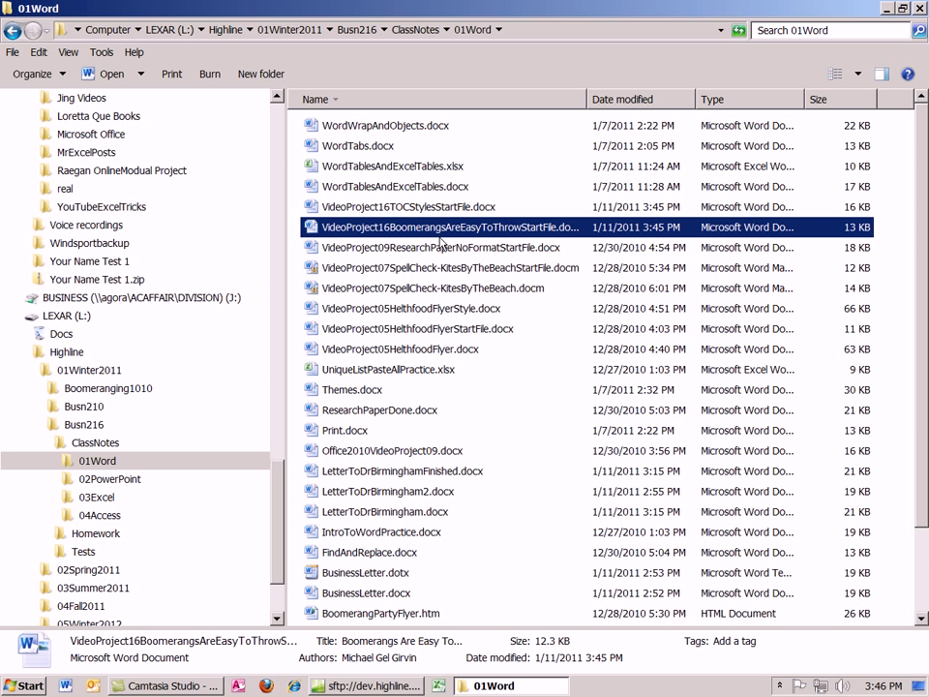
left_click(419, 210)
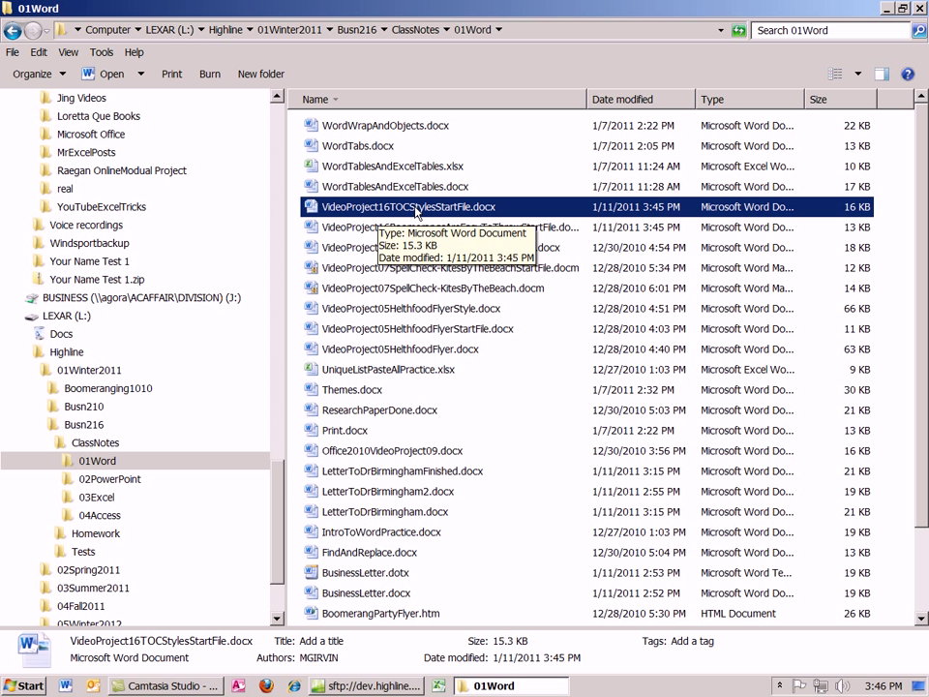
double_click(363, 208)
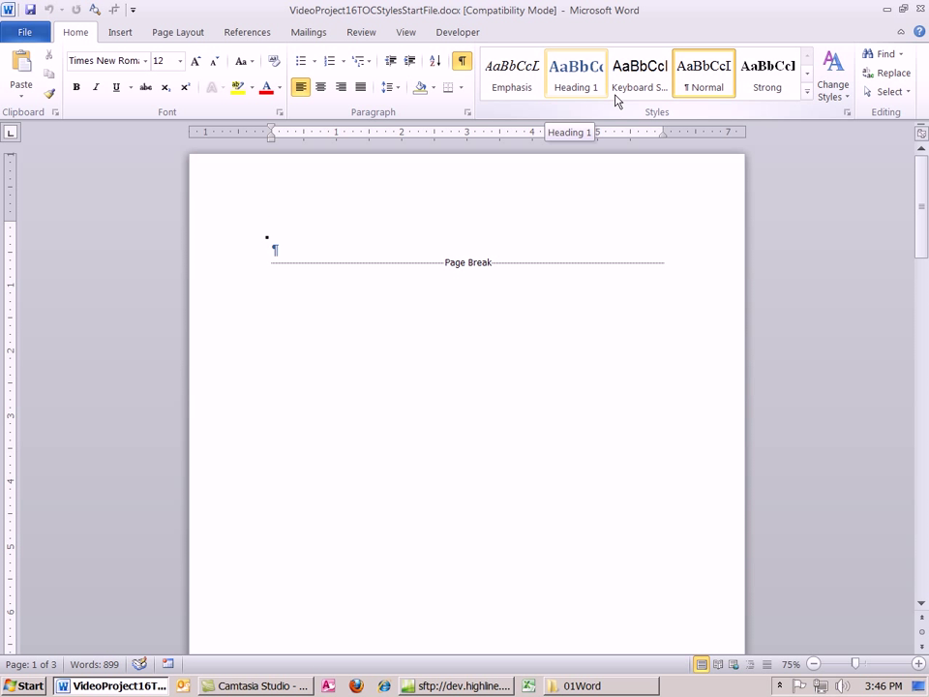
Look over the quick styles, then show the full Styles pane and widen it so style names are readable
left_click(808, 93)
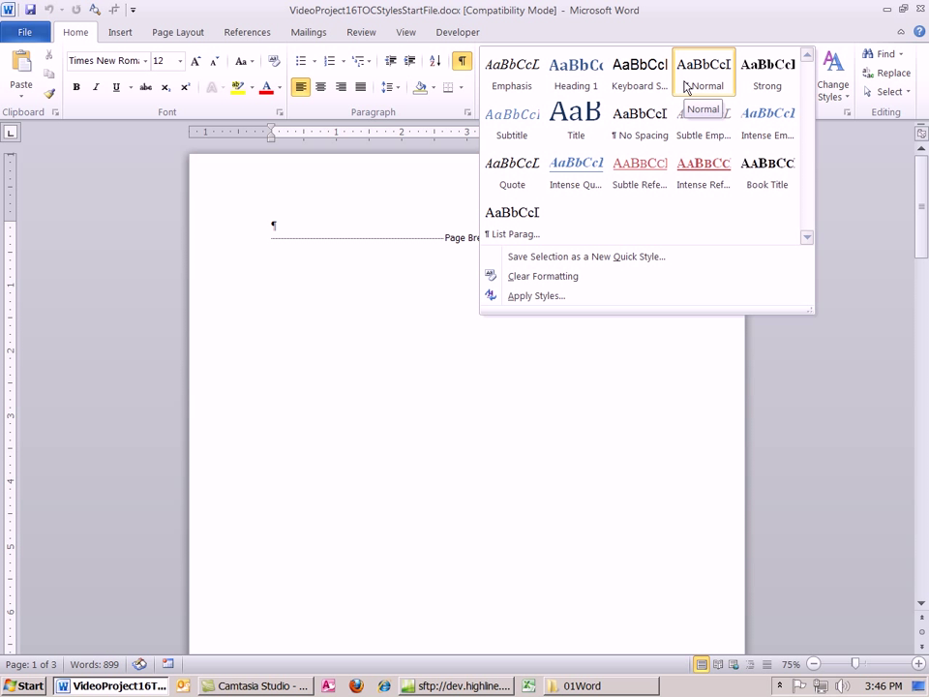
left_click(757, 38)
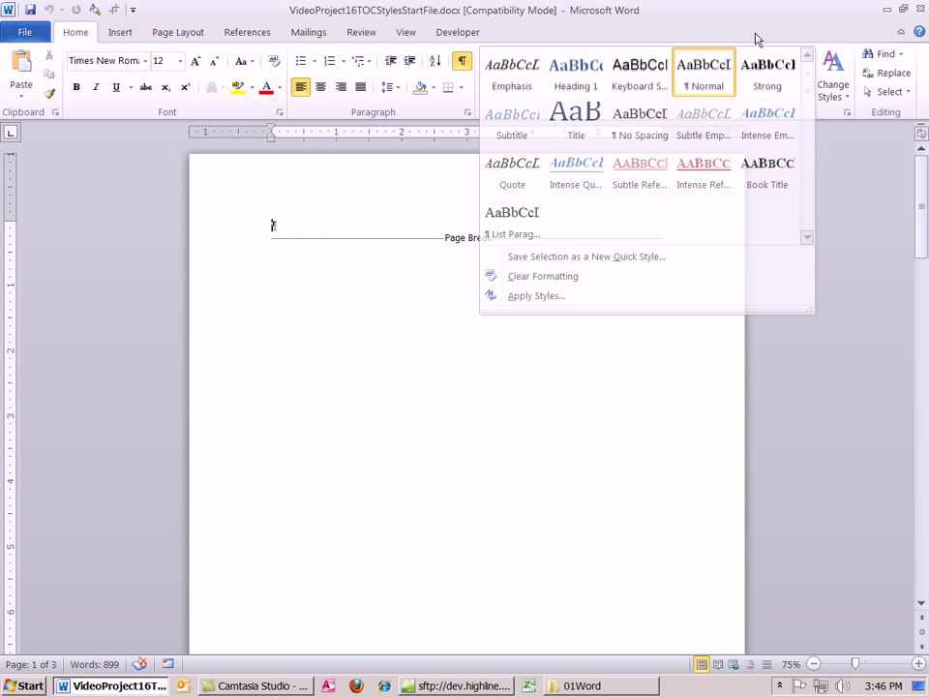
left_click(847, 114)
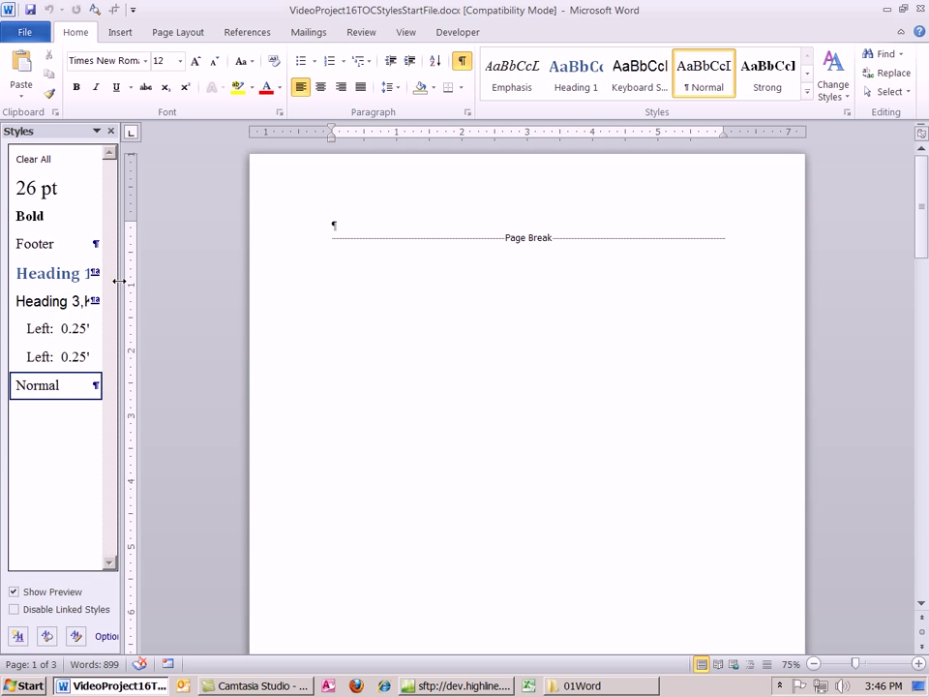
left_click_drag(119, 281, 231, 287)
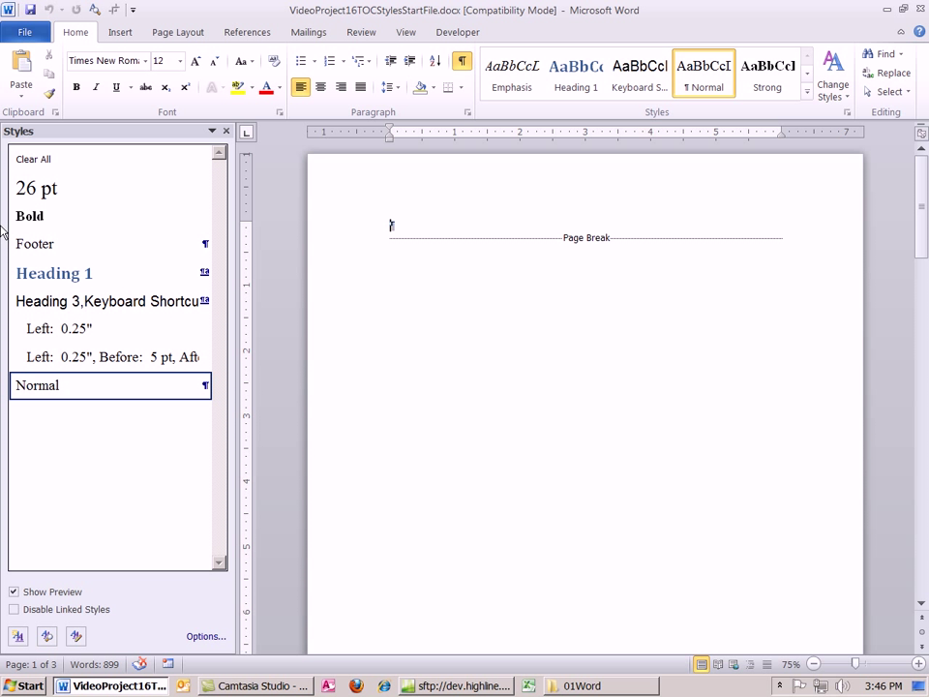
Set the Styles pane to show All styles in this document and bring the built-in Heading styles into view
left_click(205, 636)
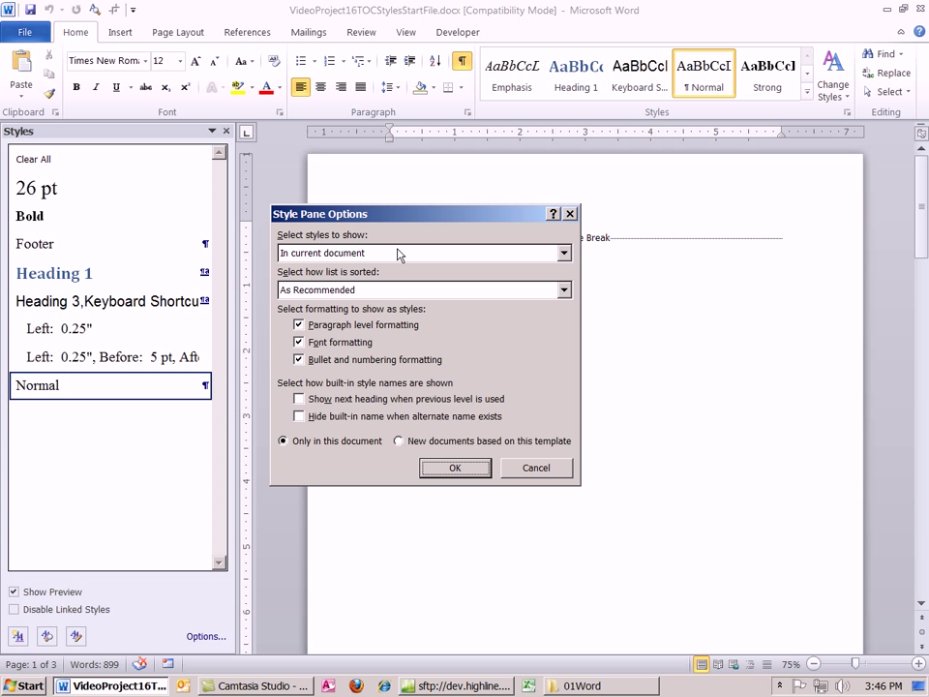
left_click(400, 253)
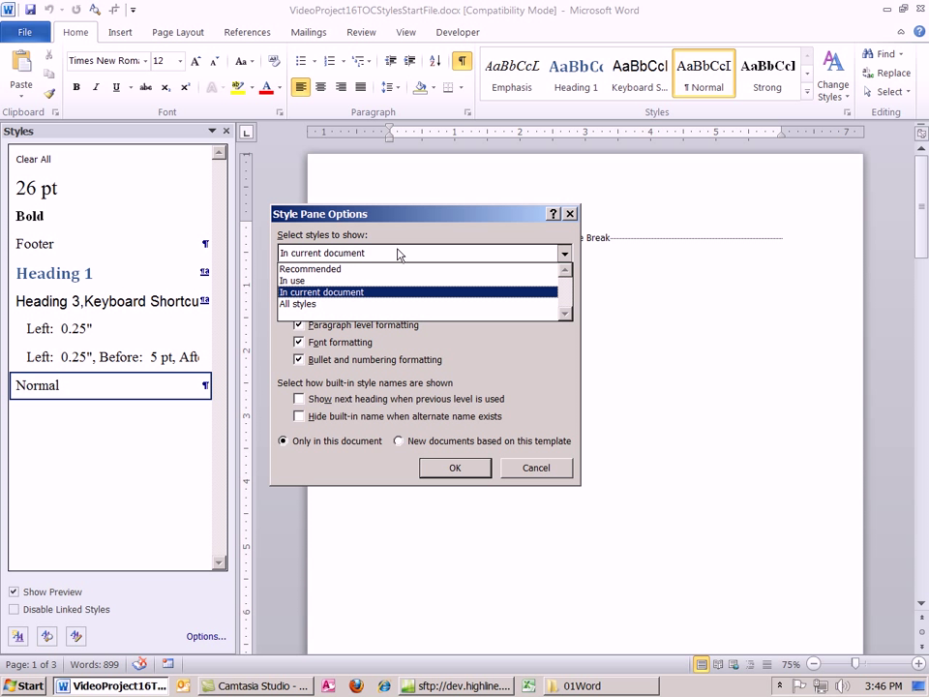
left_click(300, 304)
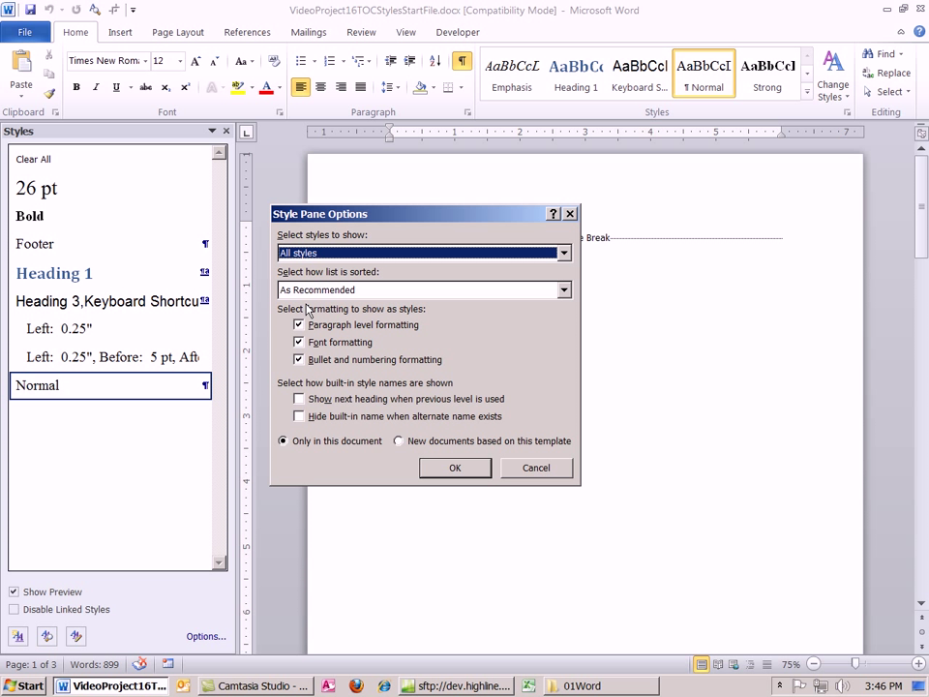
left_click(453, 468)
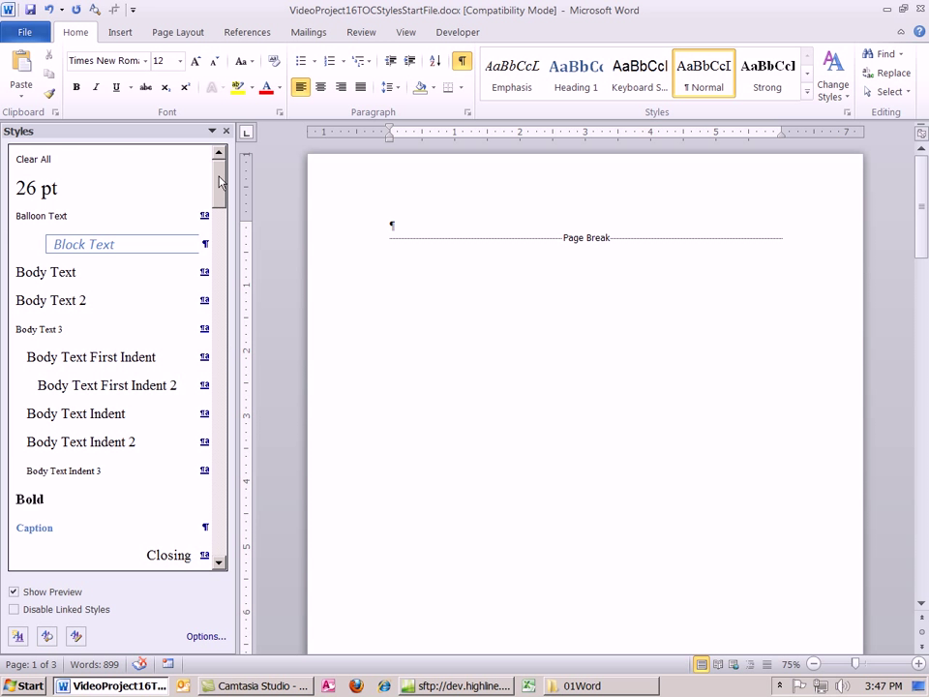
scroll(221, 185, "down", 1)
left_click_drag(221, 185, 229, 274)
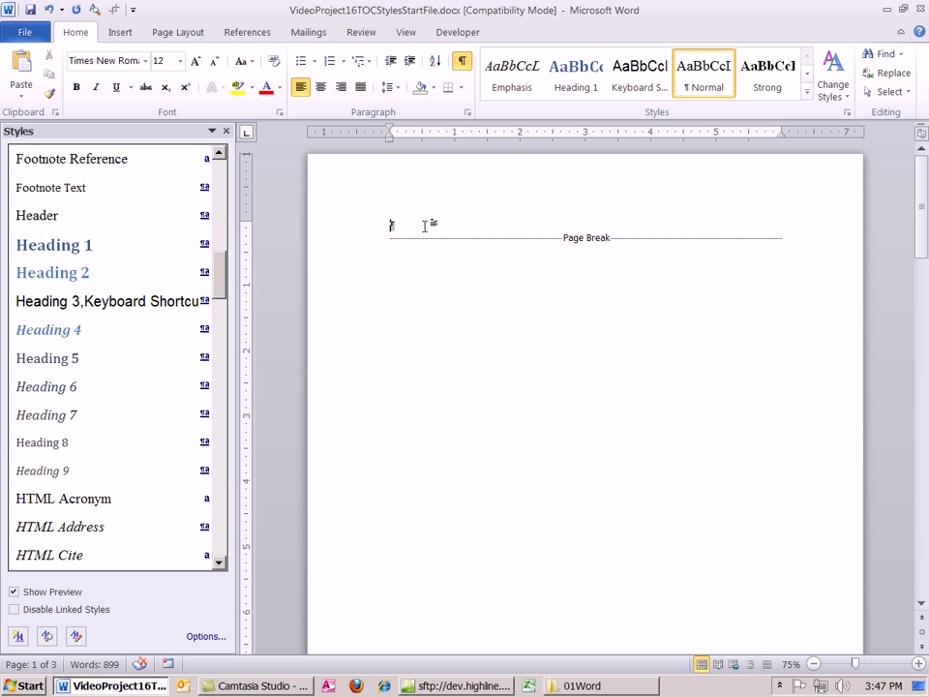
Look through the document's main section titles, from Introduction to Worksheet, Sheet Tab, Workbook, and compare their formatting with the Heading 1 style
mouse_move(52, 266)
scroll(419, 243, "down", 10)
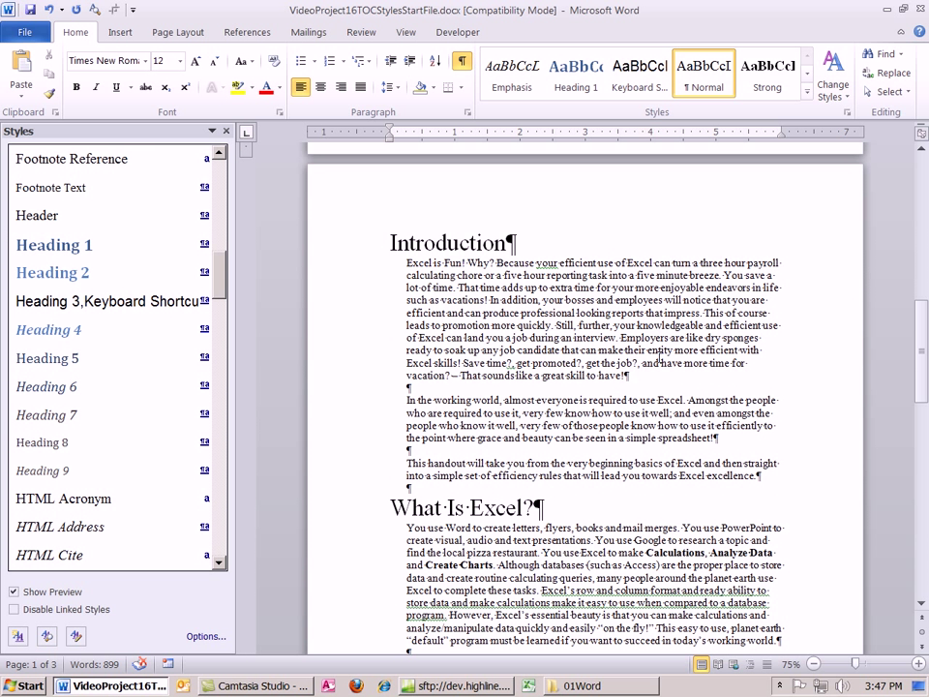
scroll(441, 262, "down", 4)
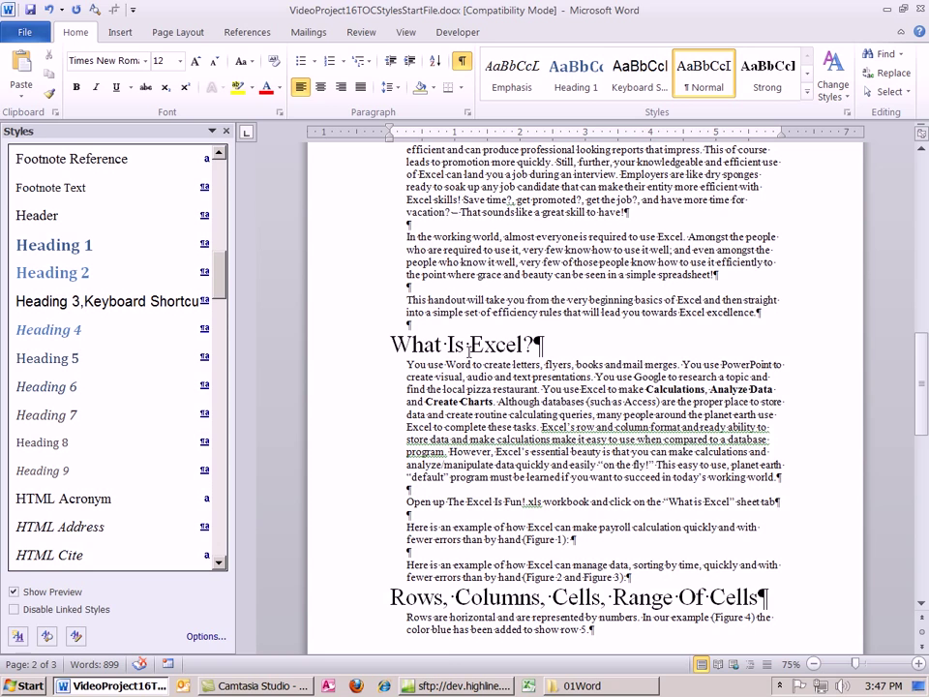
scroll(527, 451, "down", 4)
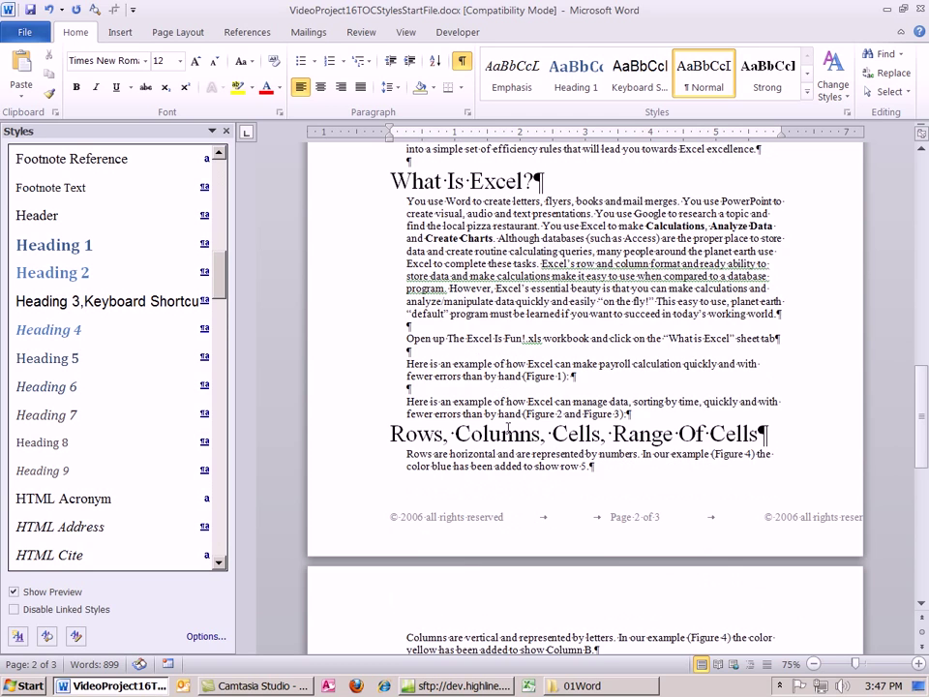
scroll(512, 455, "down", 11)
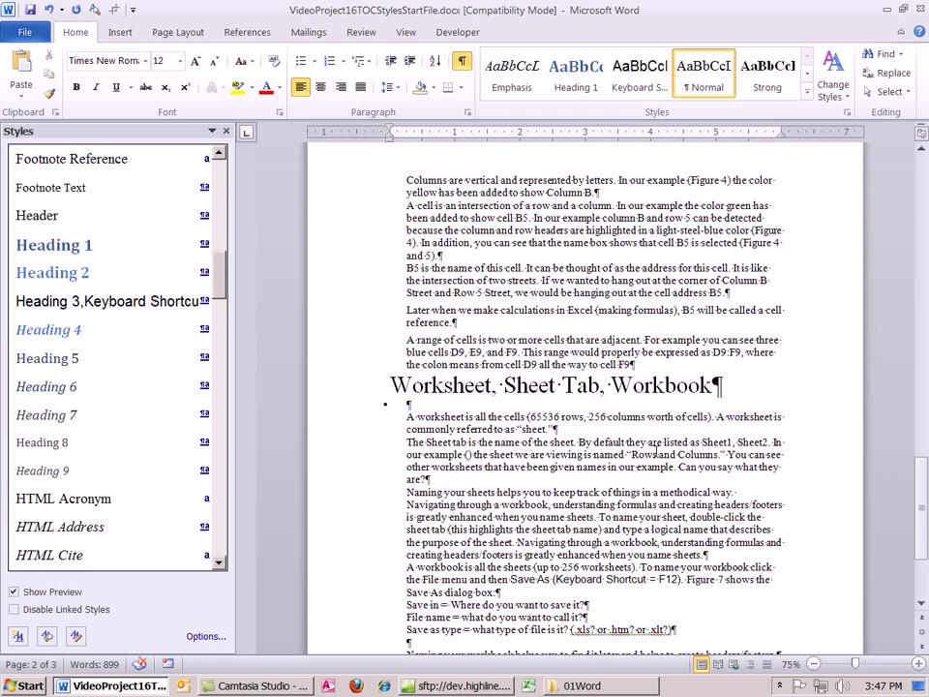
scroll(645, 471, "down", 5)
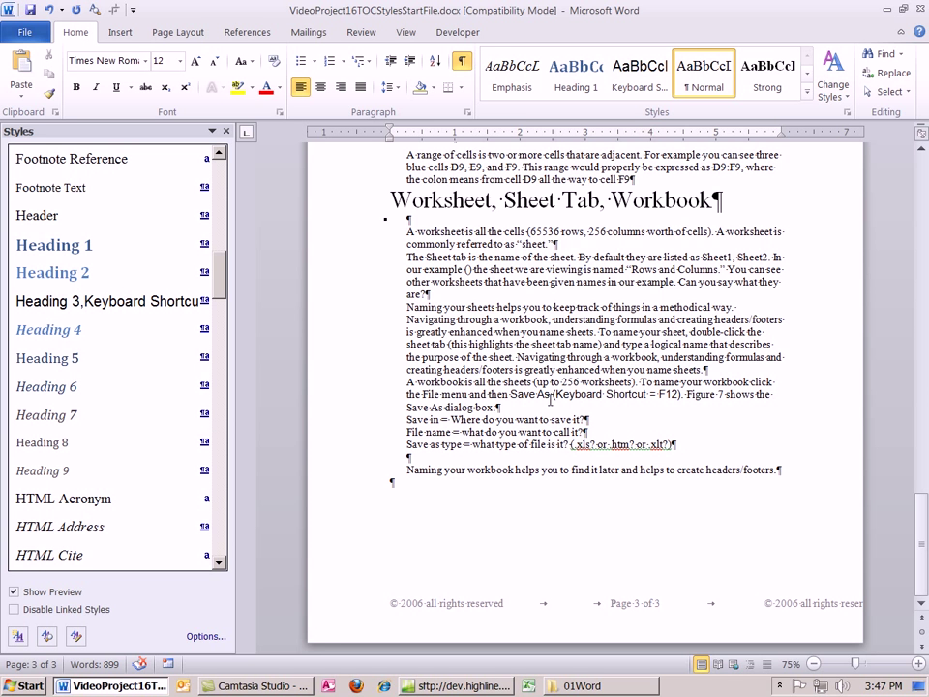
scroll(551, 397, "up", 11)
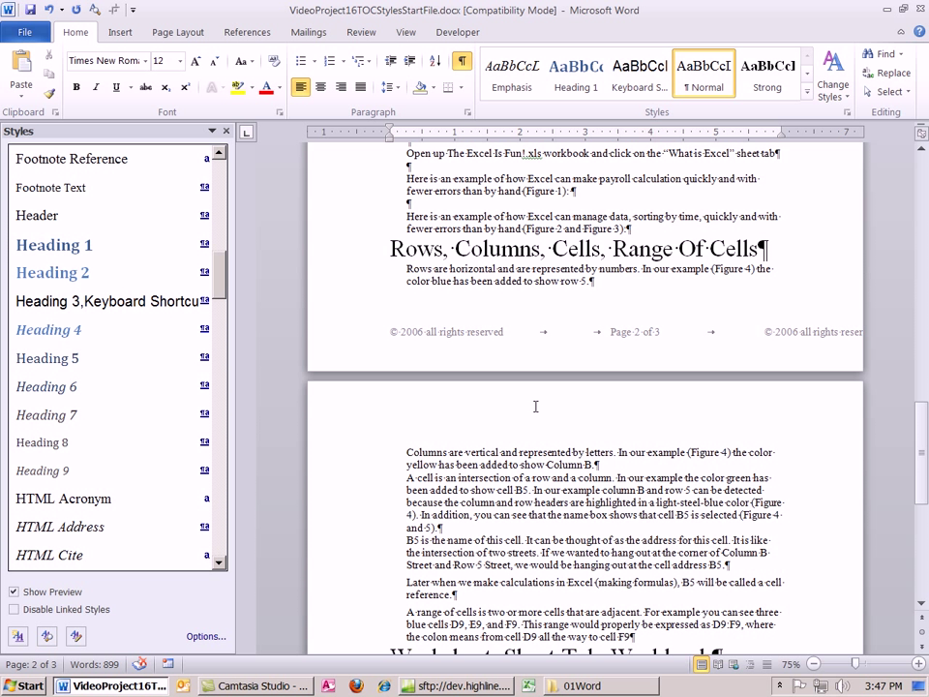
left_click(411, 249)
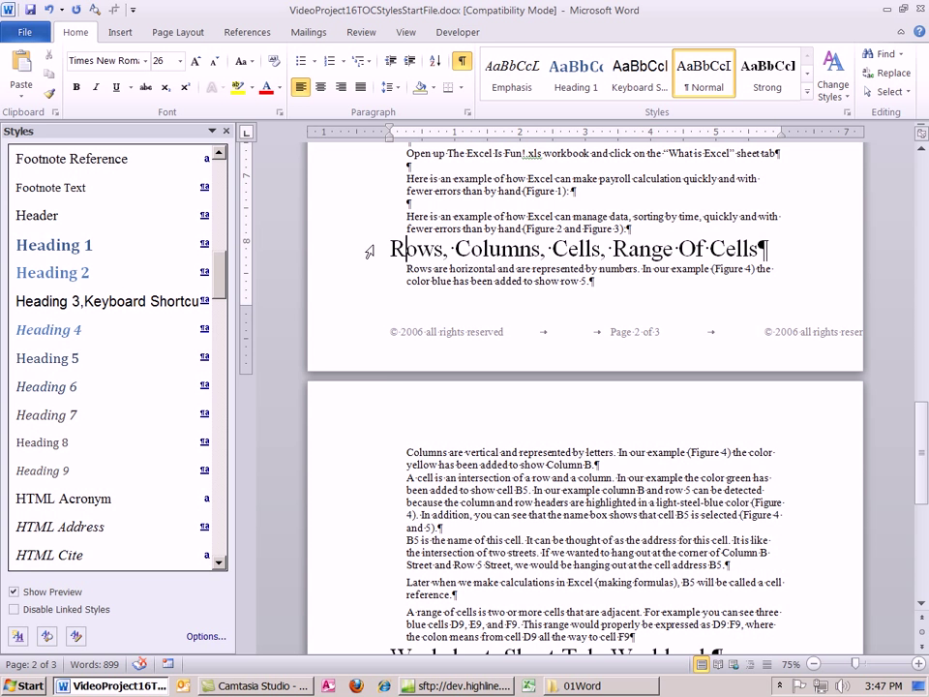
scroll(581, 505, "down", 5)
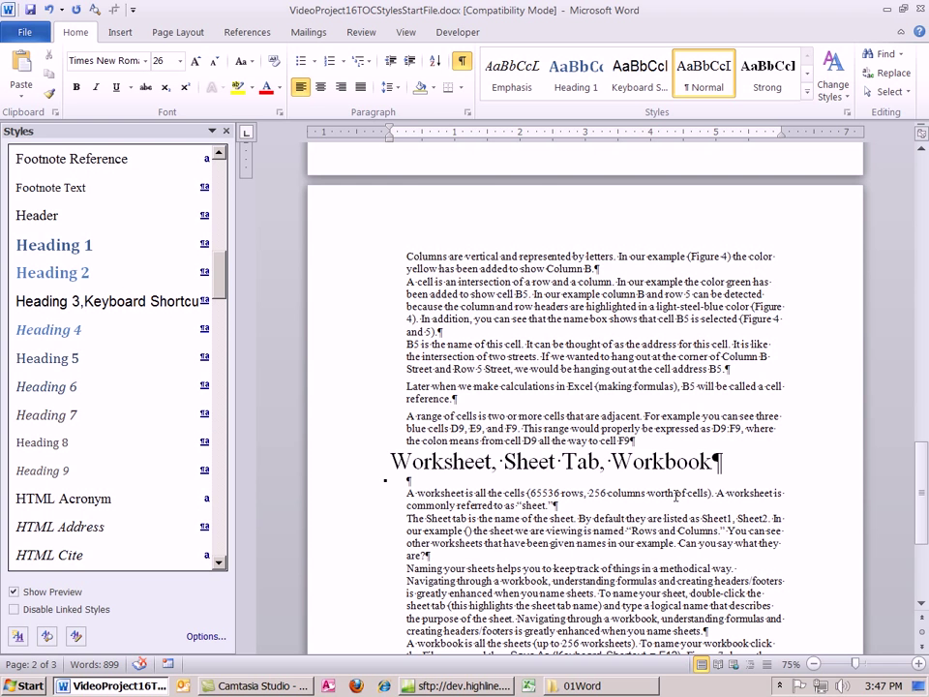
scroll(675, 495, "up", 12)
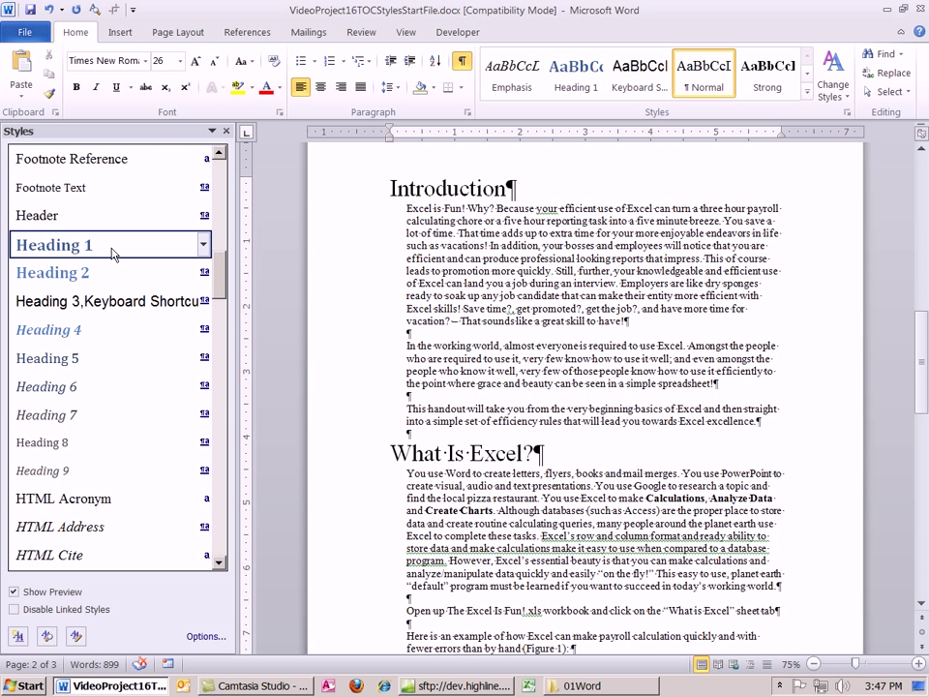
mouse_move(83, 248)
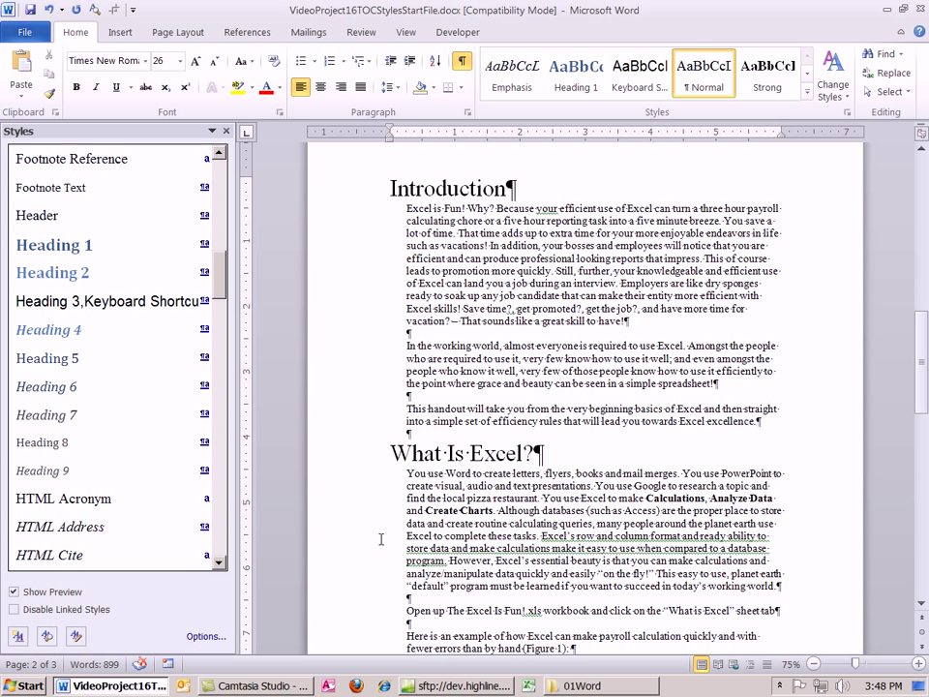
Apply the Heading 1 style to the Introduction, What Is Excel?, Rows, Columns, Cells, Range Of Cells and Worksheet, Sheet Tab, Workbook titles together
left_click(350, 193)
left_click(354, 452, "ctrl")
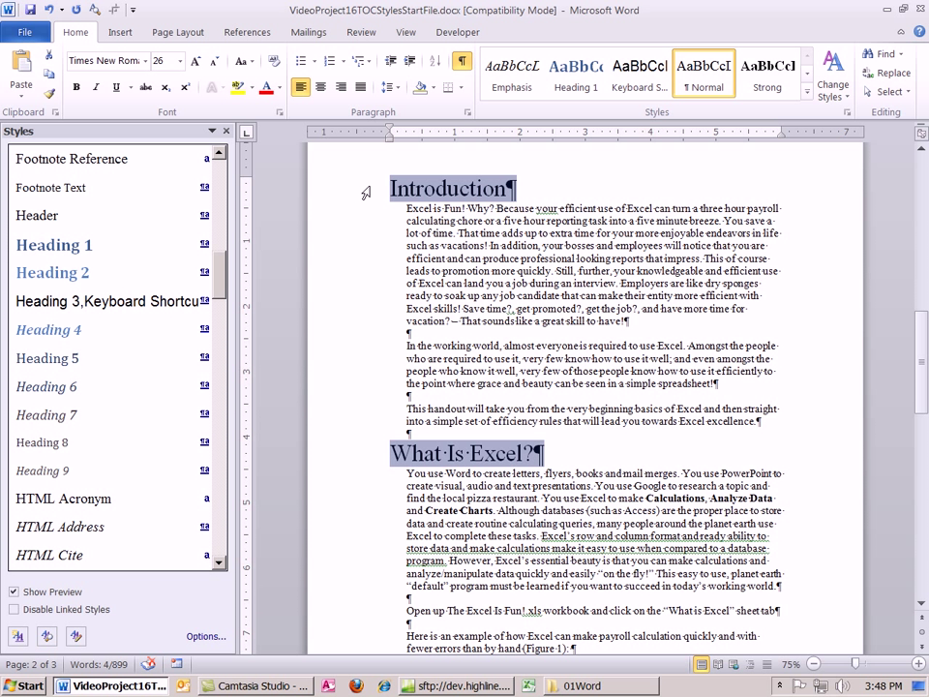
left_click(363, 190)
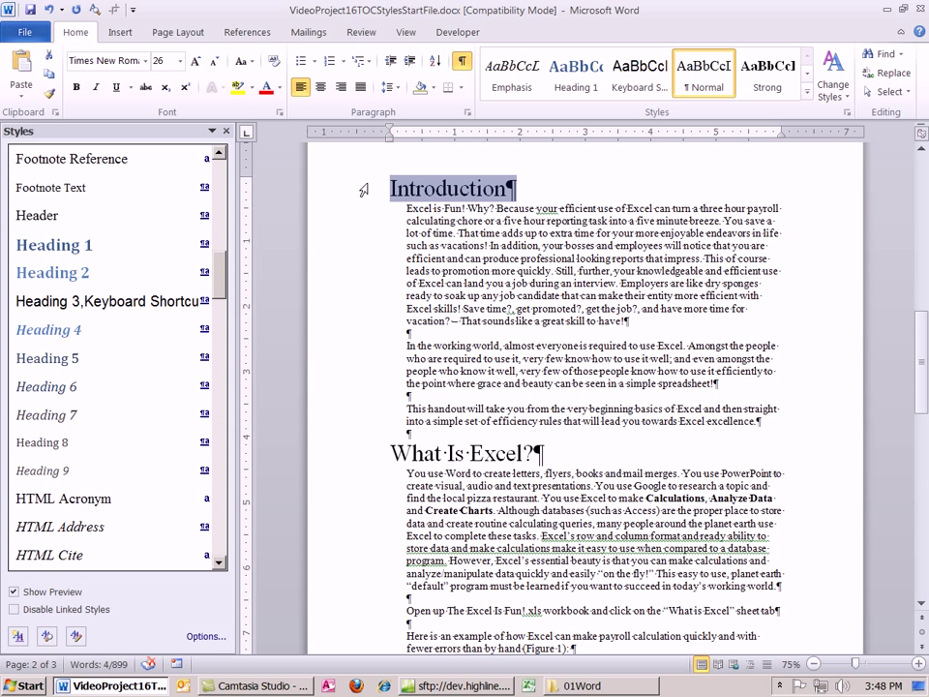
left_click(361, 453, "ctrl")
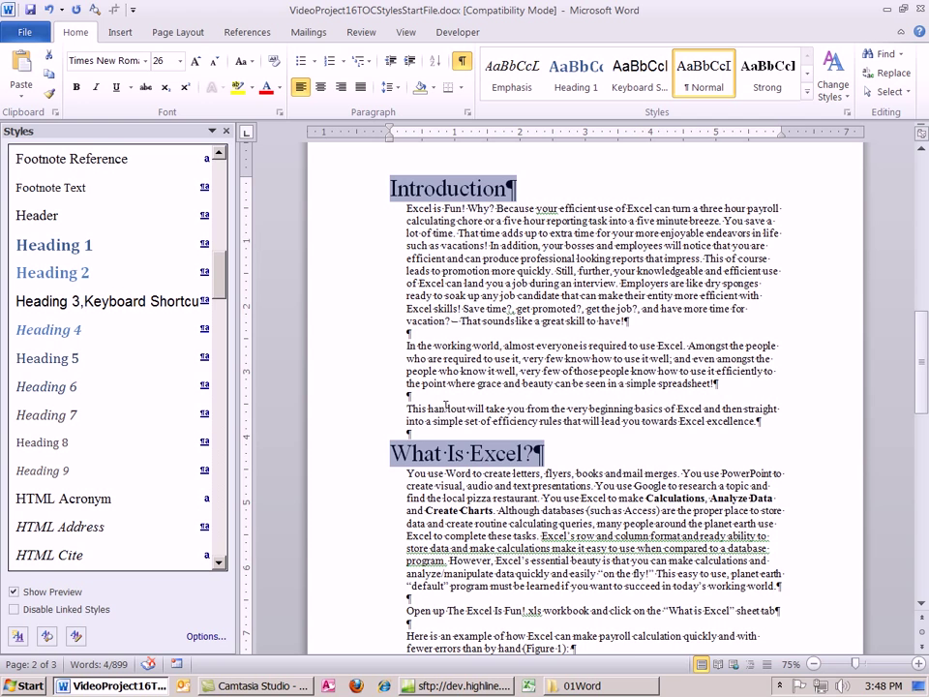
scroll(491, 392, "down", 2)
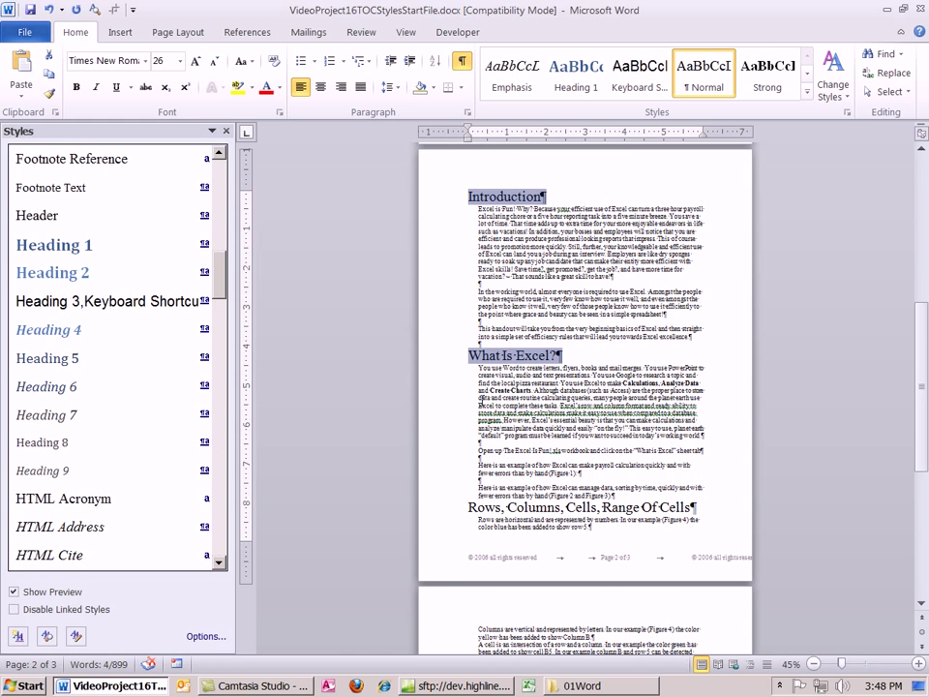
scroll(479, 397, "up", 1)
scroll(479, 397, "up", 1)
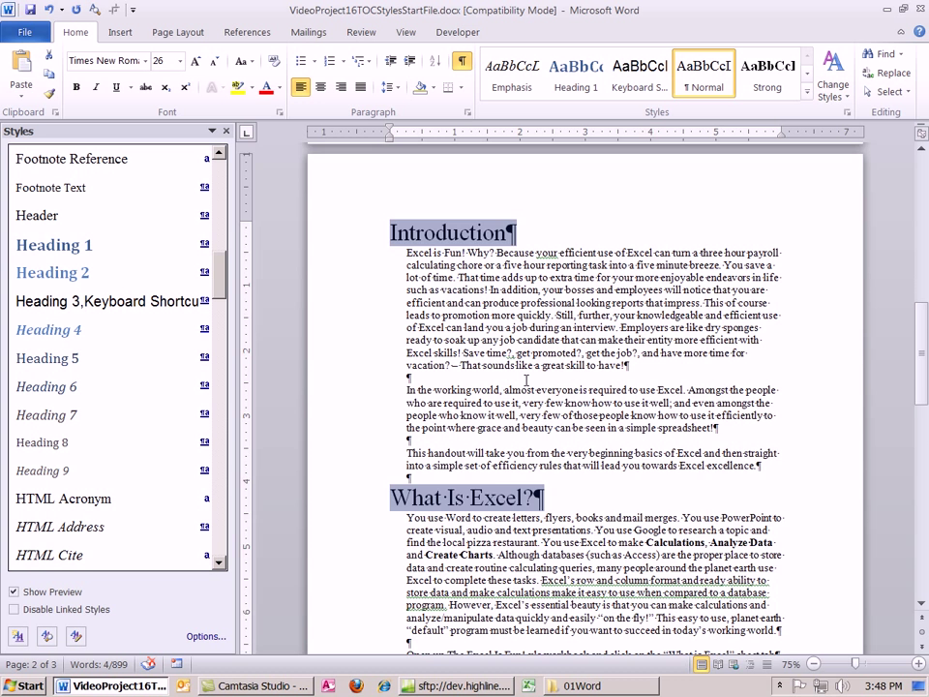
scroll(526, 381, "down", 3)
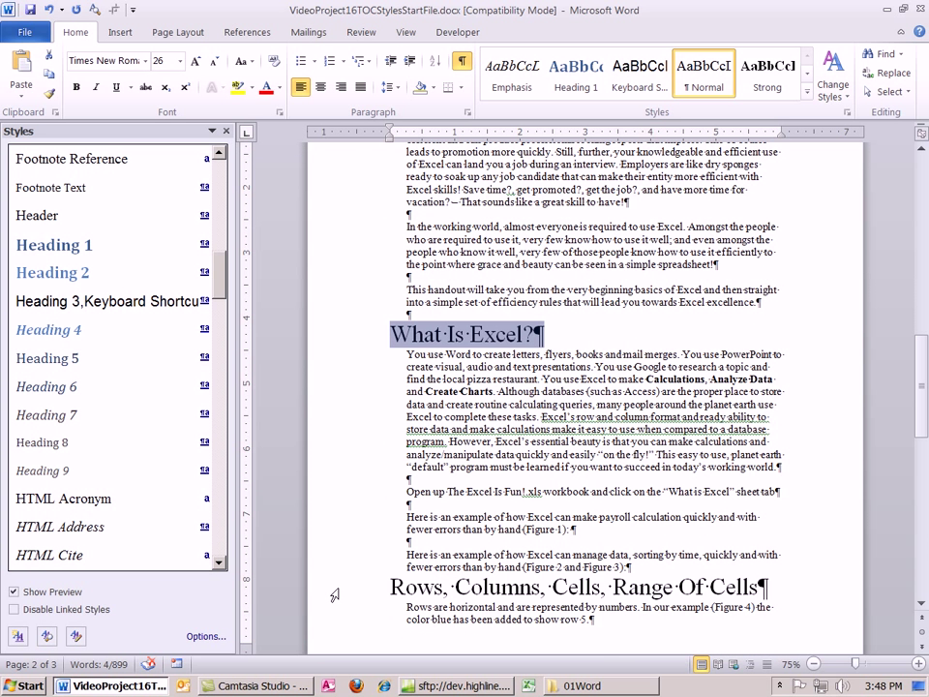
left_click(335, 593, "ctrl")
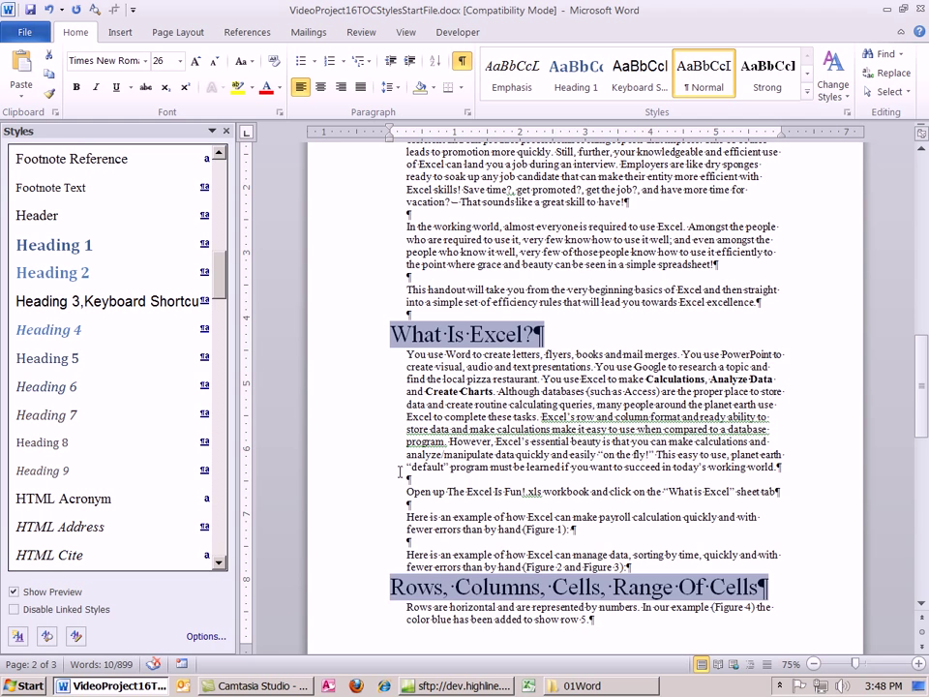
scroll(408, 464, "down", 9)
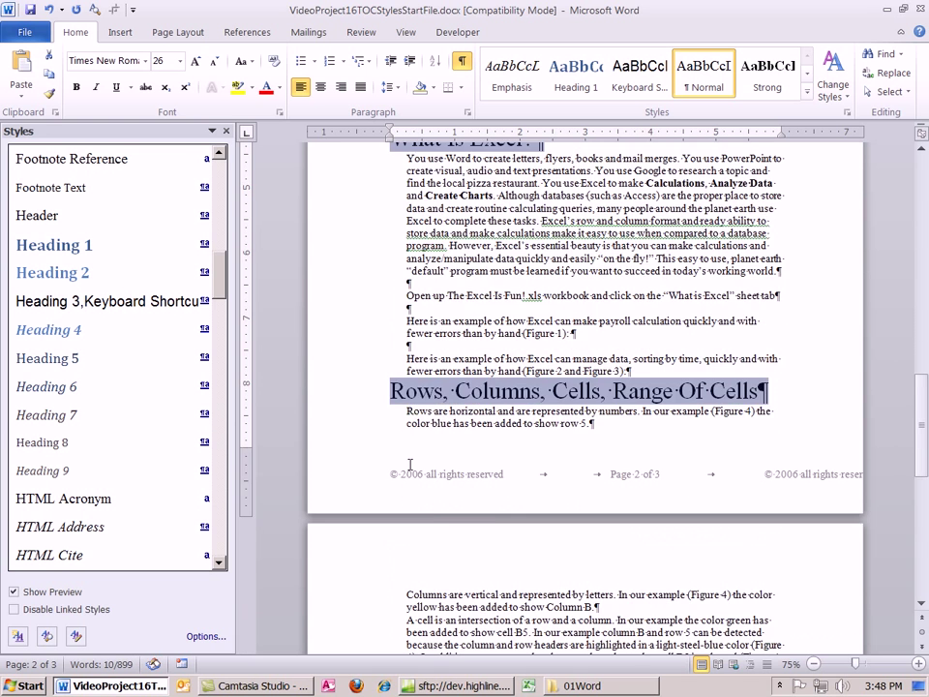
scroll(781, 302, "up", 4)
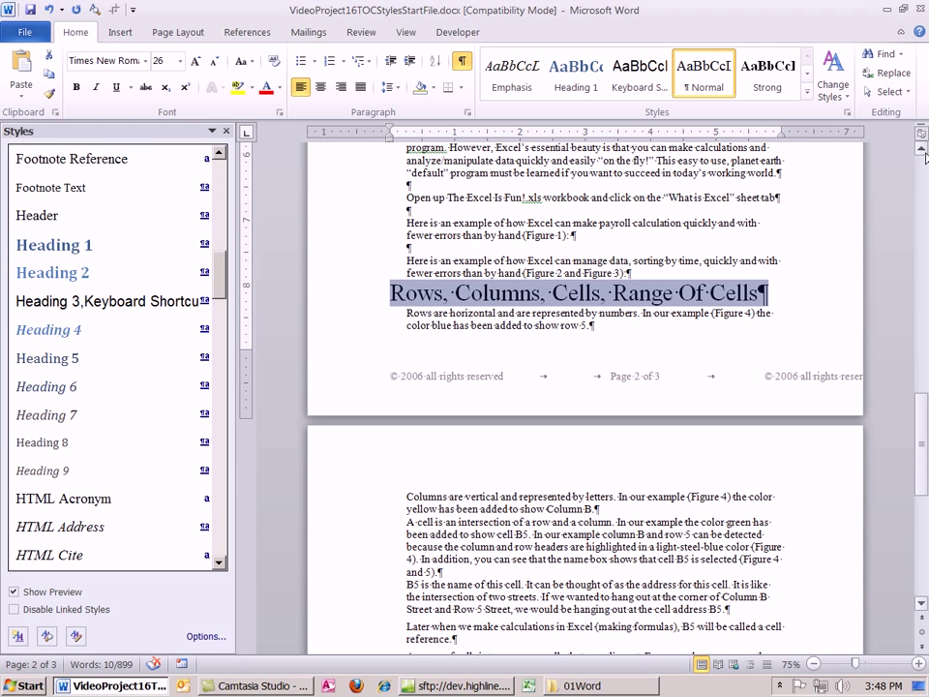
mouse_move(926, 493)
left_mouse_down()
mouse_move(927, 552)
mouse_move(926, 440)
mouse_move(927, 513)
left_mouse_up()
left_click(348, 427)
left_click_drag(926, 569, 926, 336)
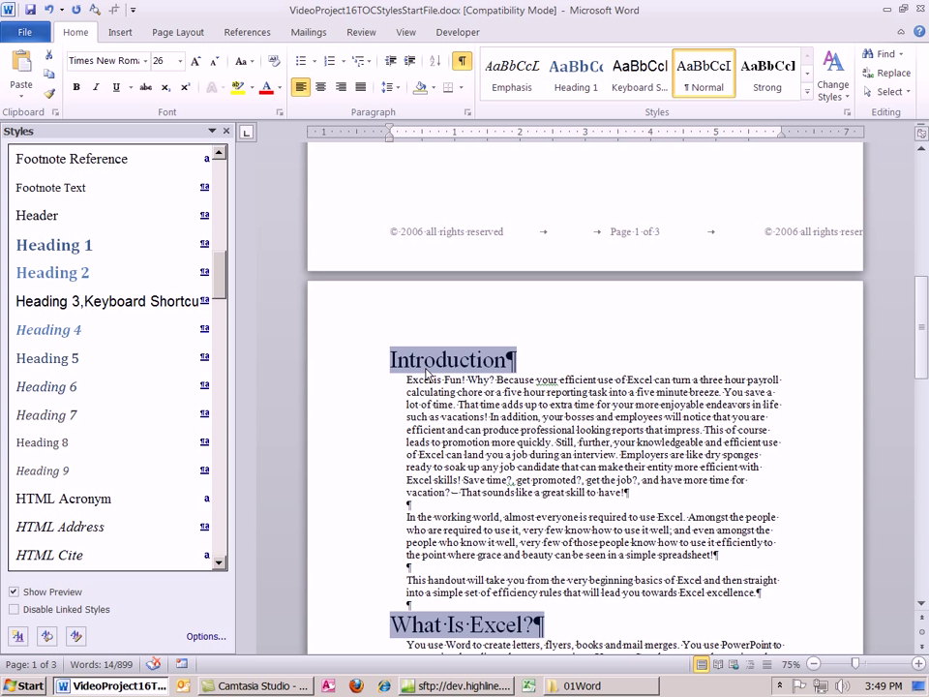
left_click(49, 245)
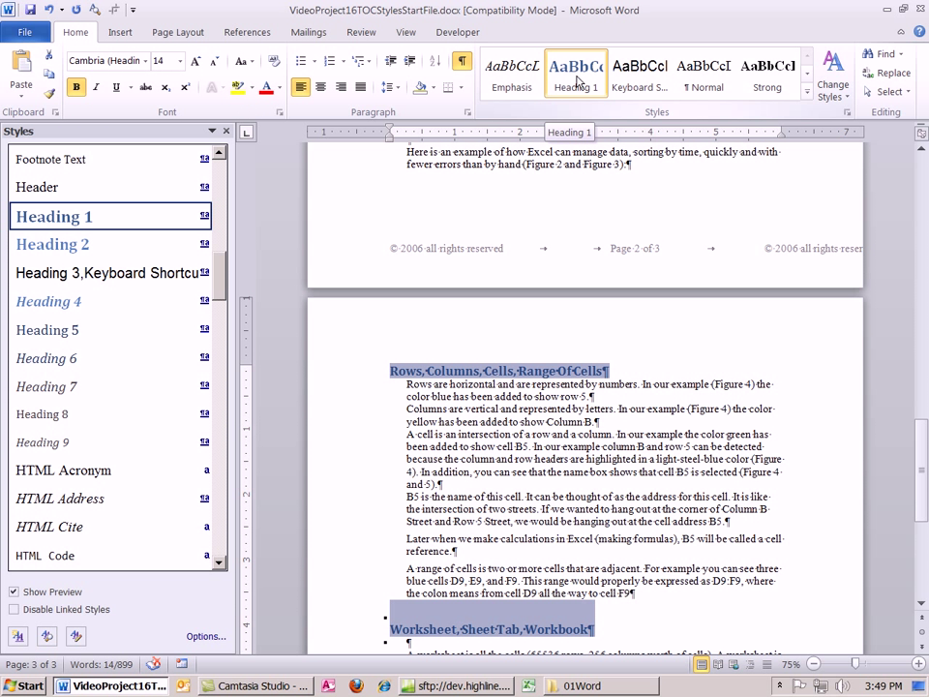
Remove bold from the four selected headings and set their font size to 24
right_click(594, 98)
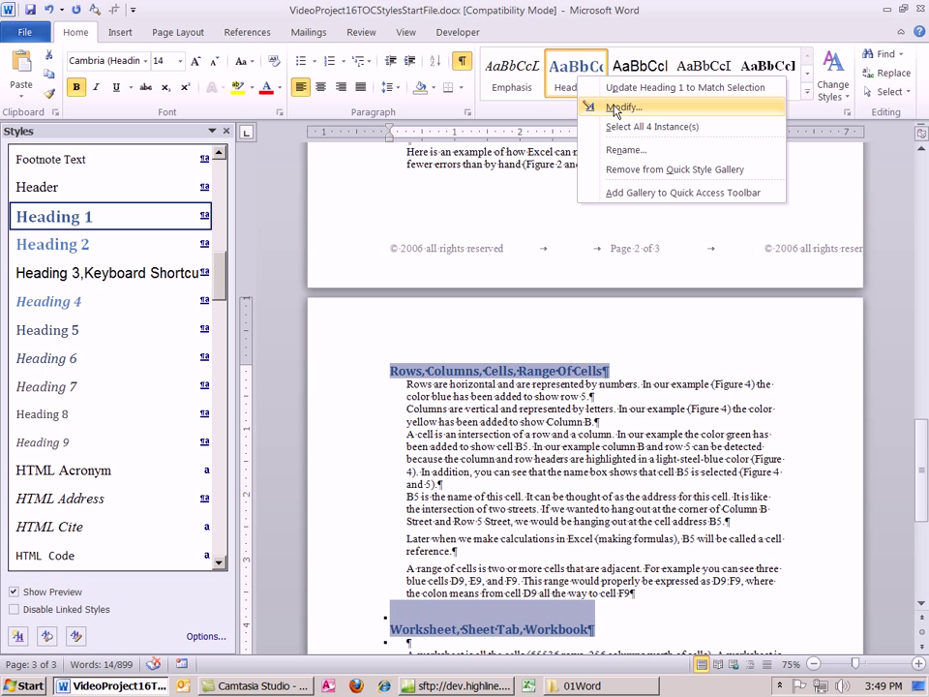
key("Escape")
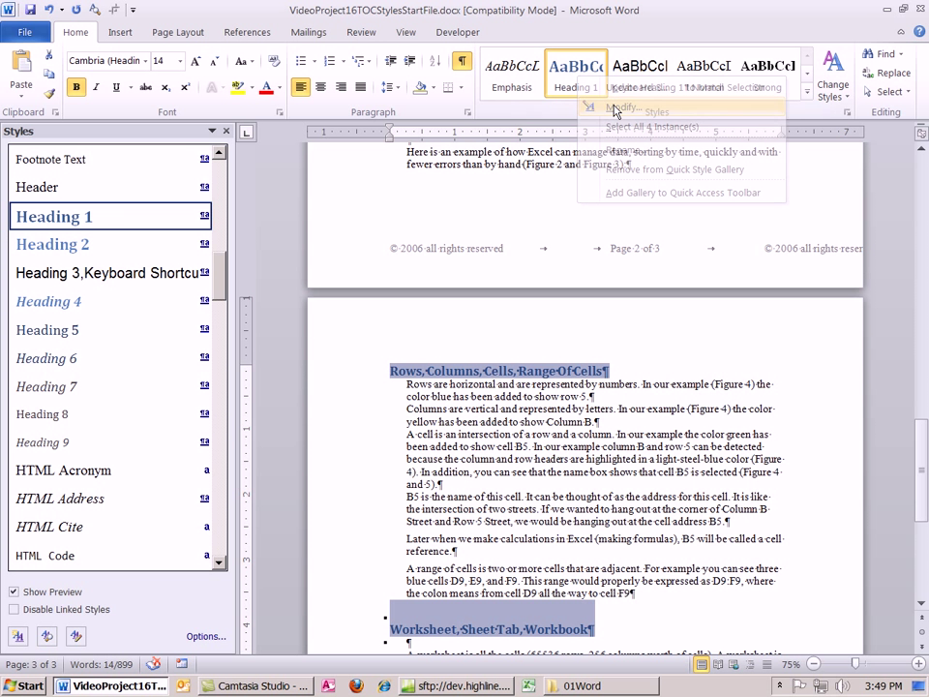
left_click(77, 87)
left_click(179, 60)
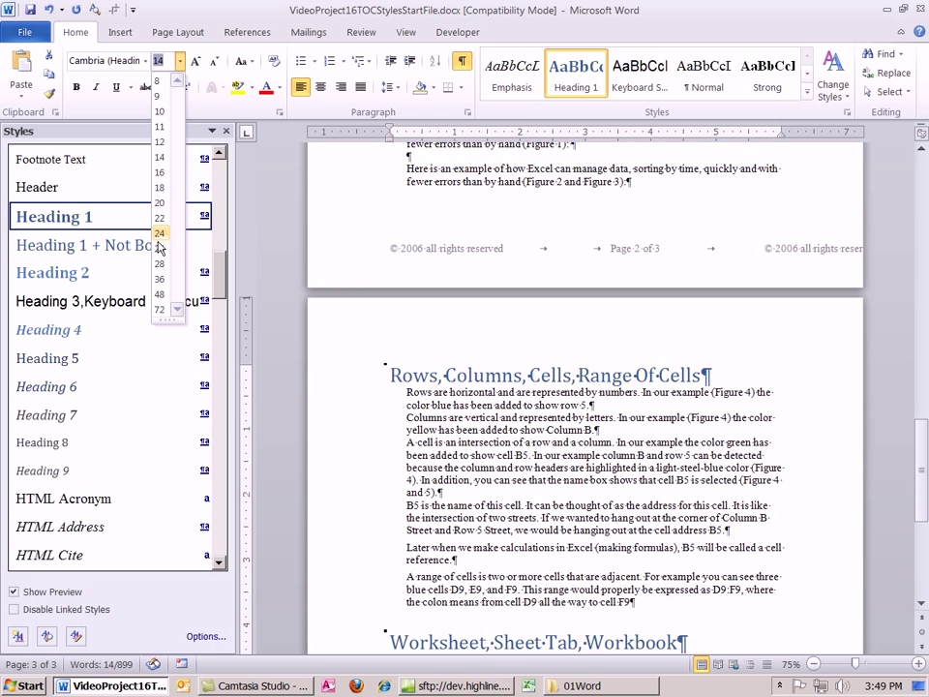
left_click(162, 233)
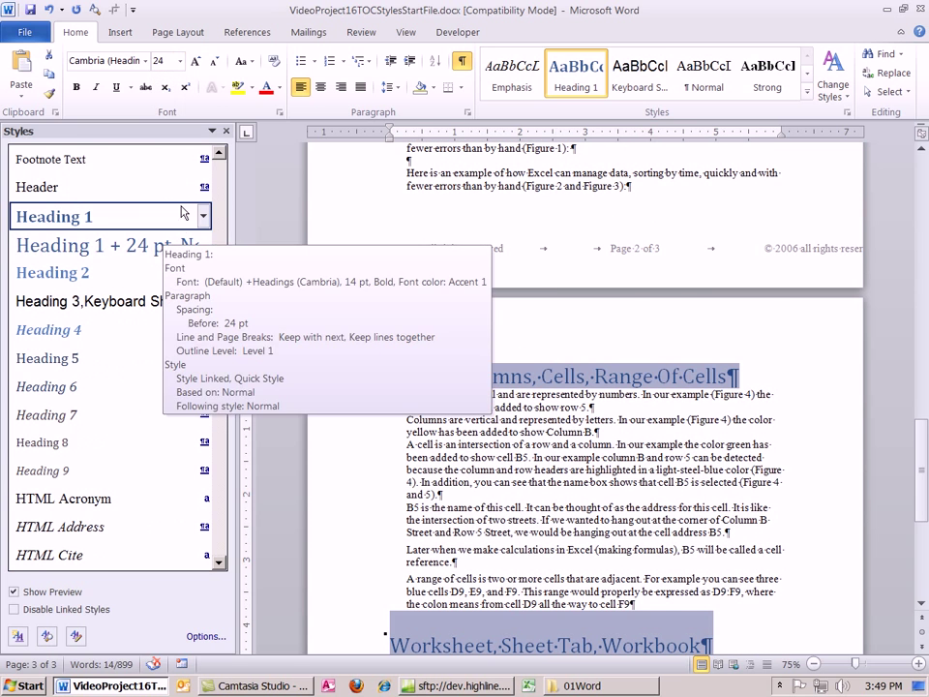
Insert the built-in Automatic Table 2 table of contents in the empty paragraph above the first page's page break
scroll(668, 371, "up", 5)
scroll(668, 371, "up", 8)
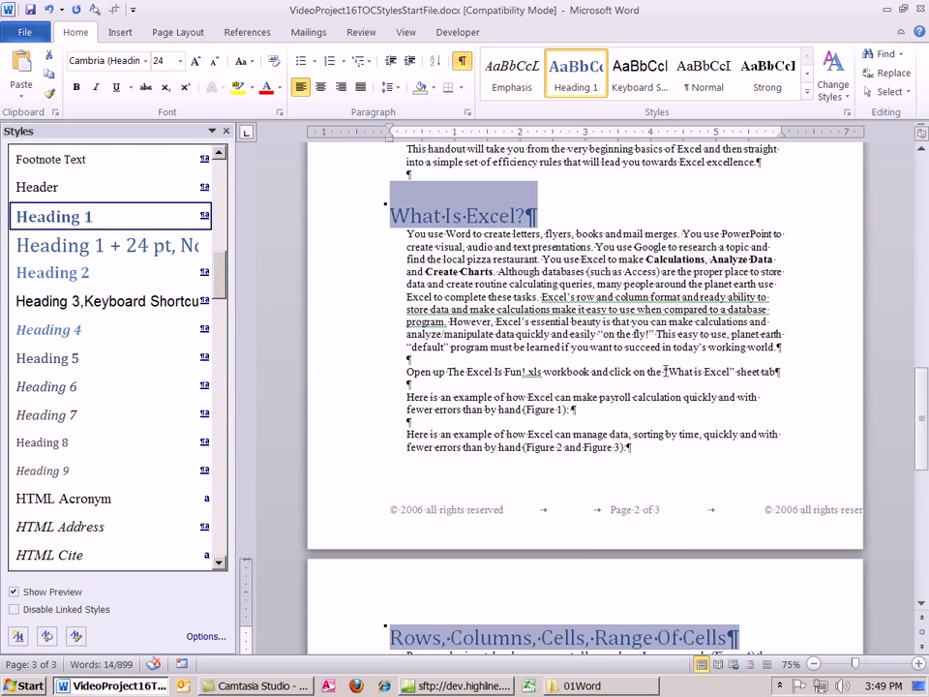
scroll(583, 343, "up", 15)
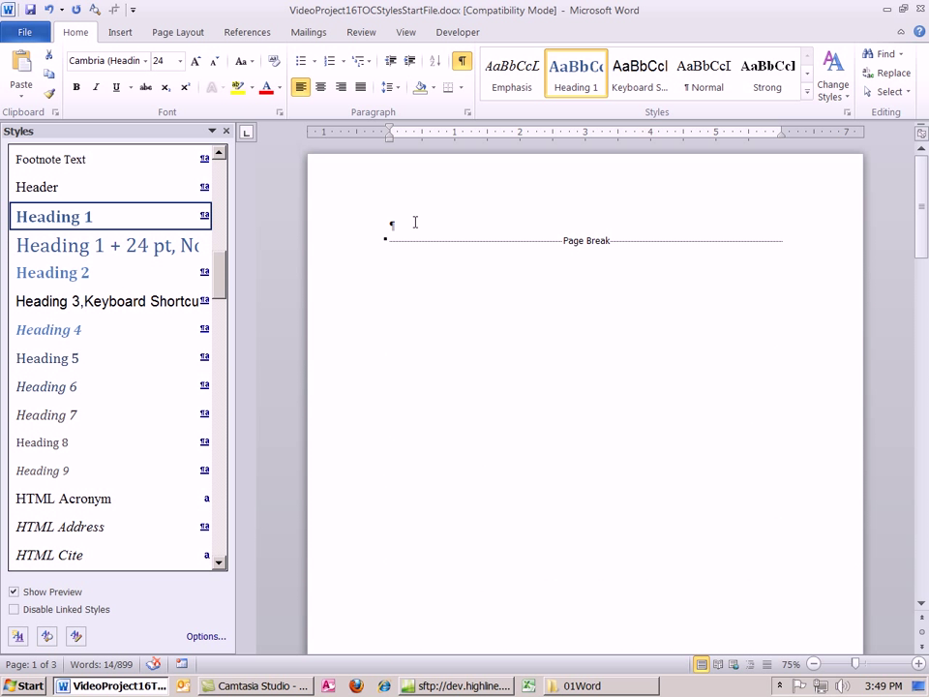
left_click(414, 223)
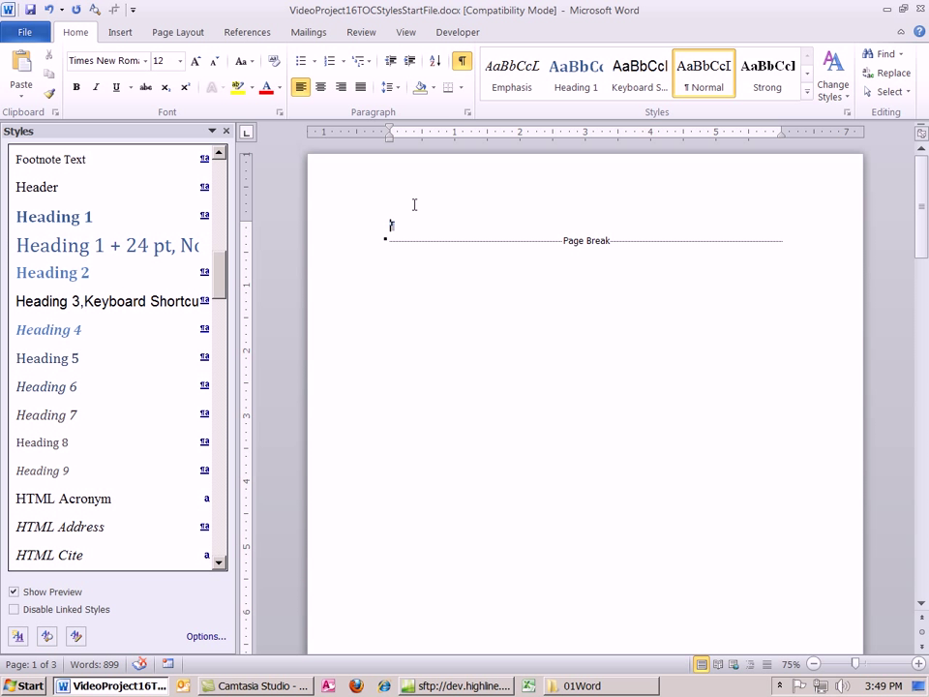
left_click(247, 34)
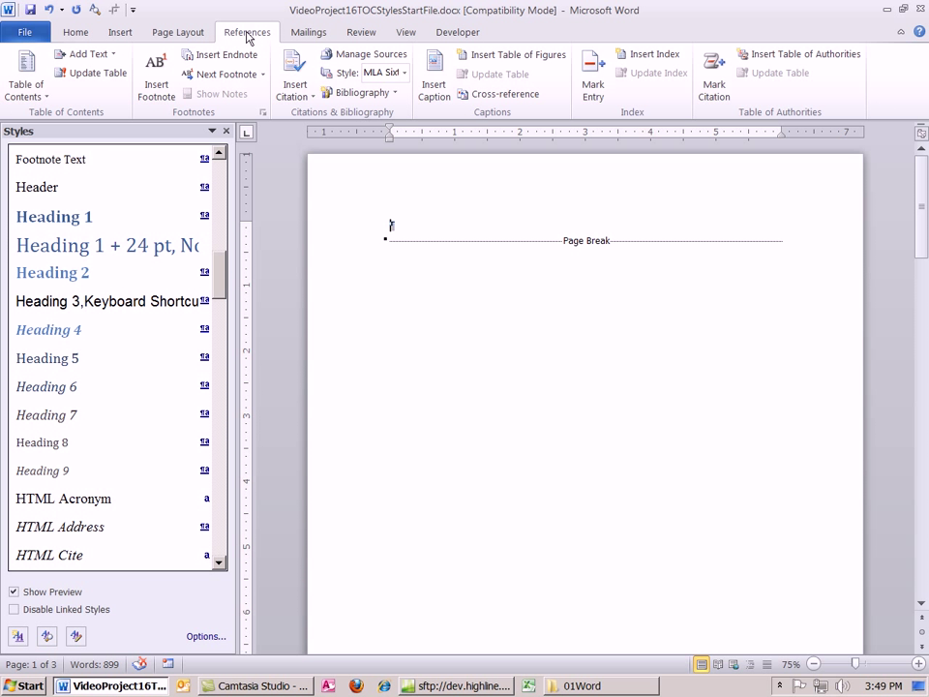
left_click(46, 97)
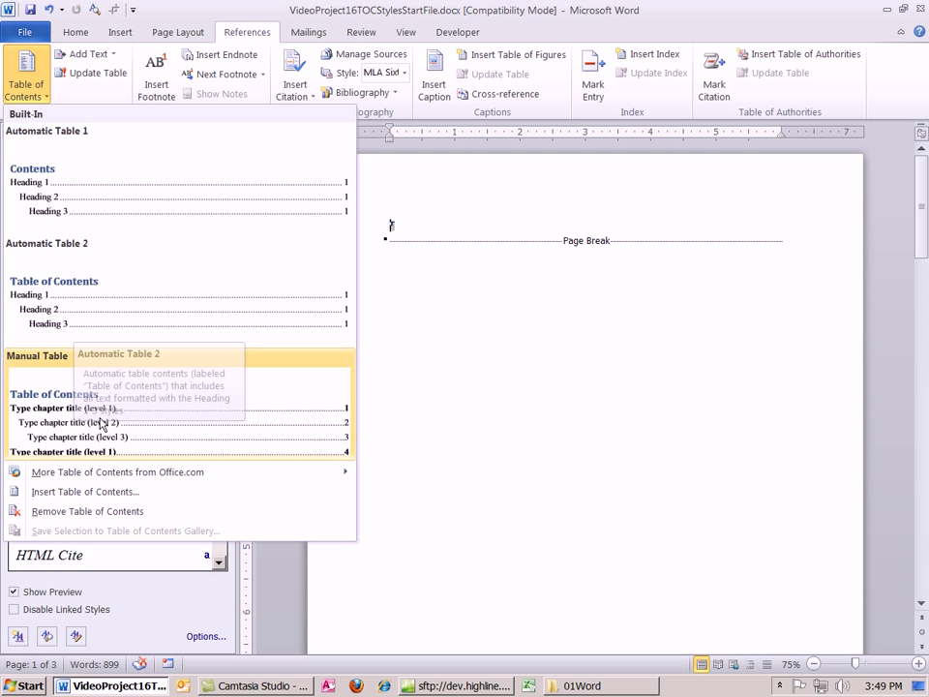
mouse_move(121, 479)
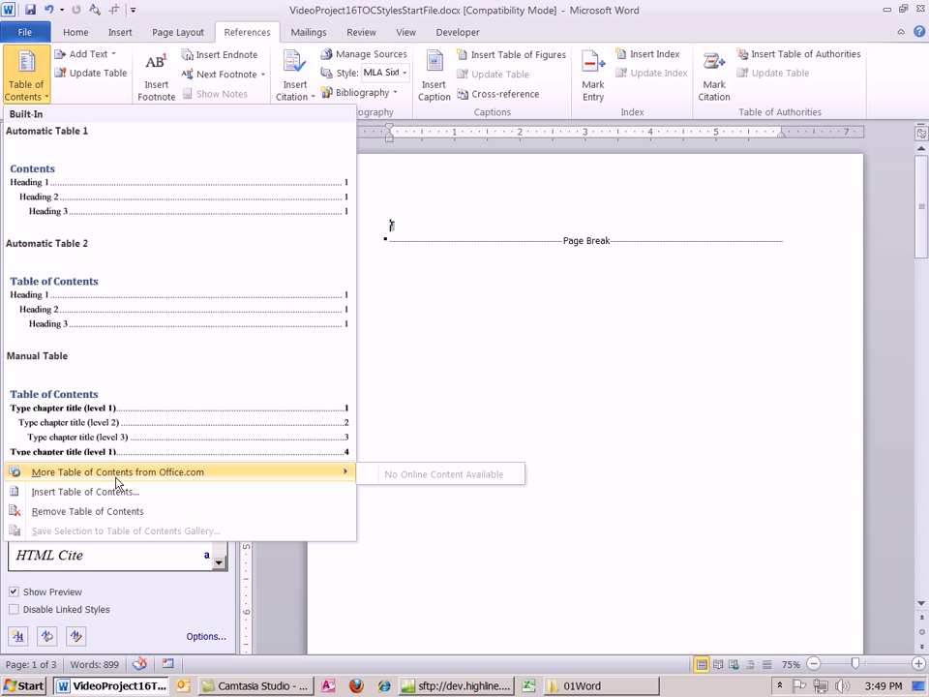
left_click(71, 315)
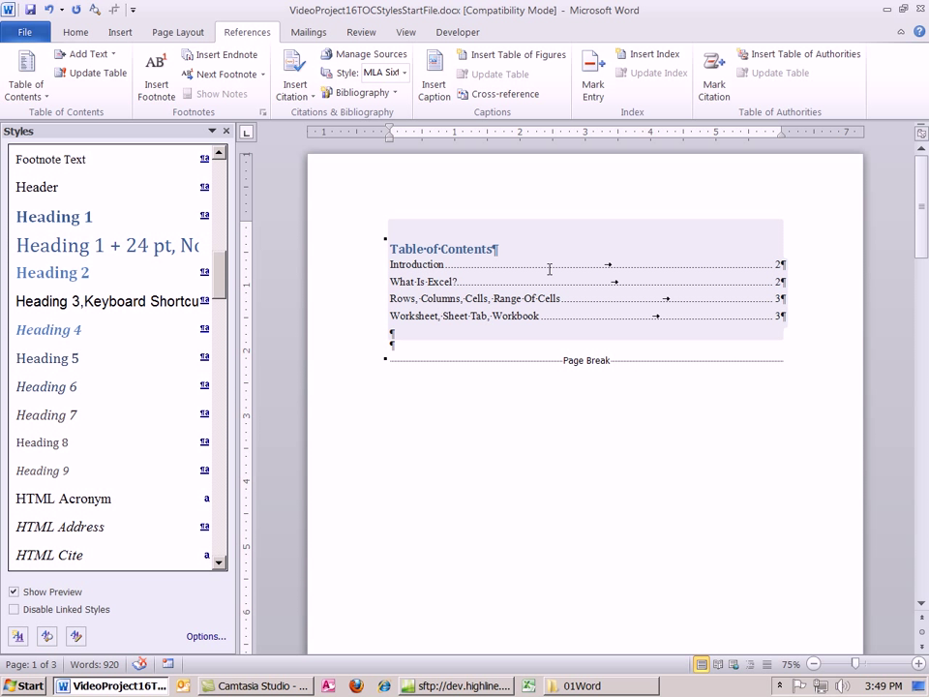
Reveal the field code behind the table of contents, and switch back to the listed entries
left_click(493, 249)
left_click(776, 298)
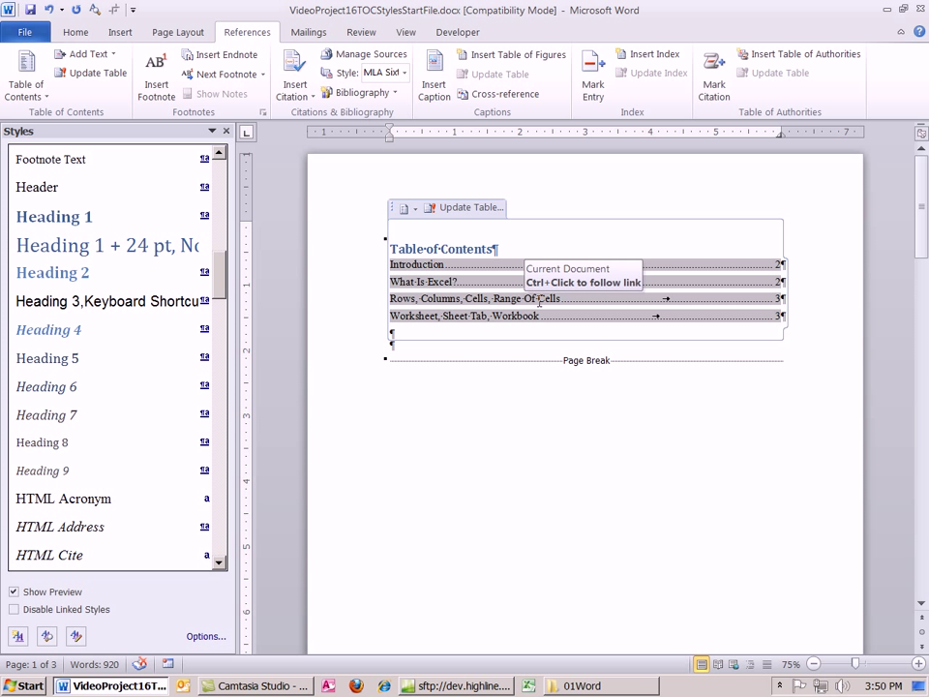
key("shift+F9")
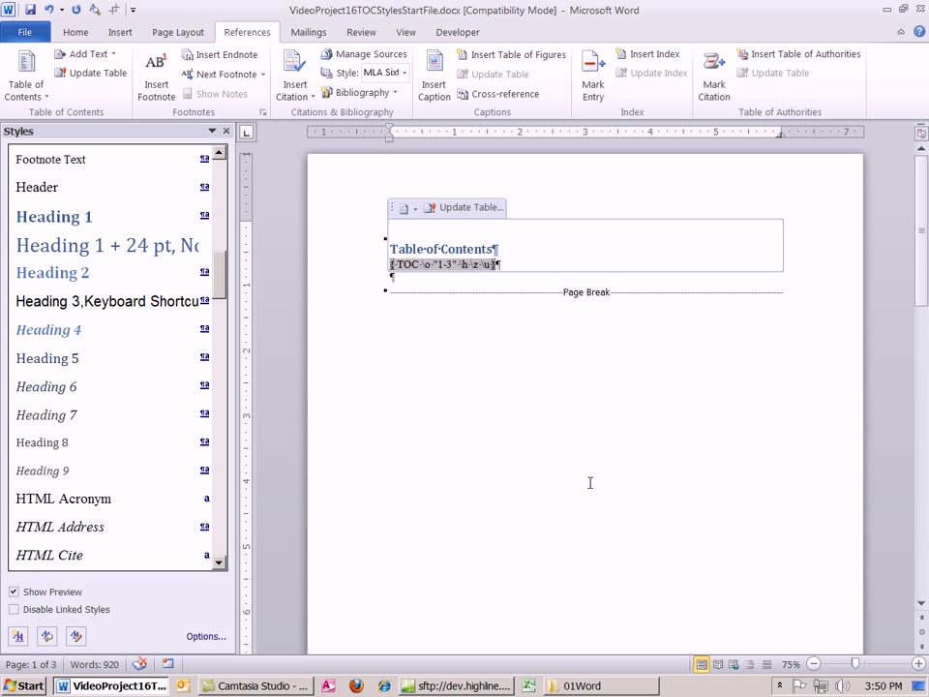
key("shift+F9")
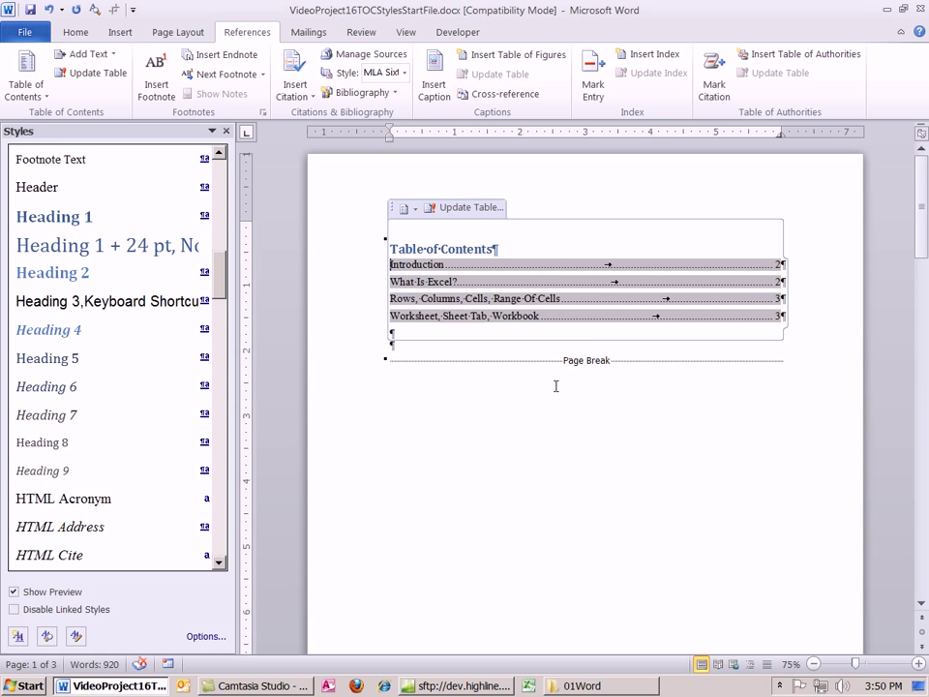
Reword the Rows, Columns, Cells, Range Of Cells heading to read "Rows, Columns, Cells, and Ranges"
scroll(555, 387, "down", 15)
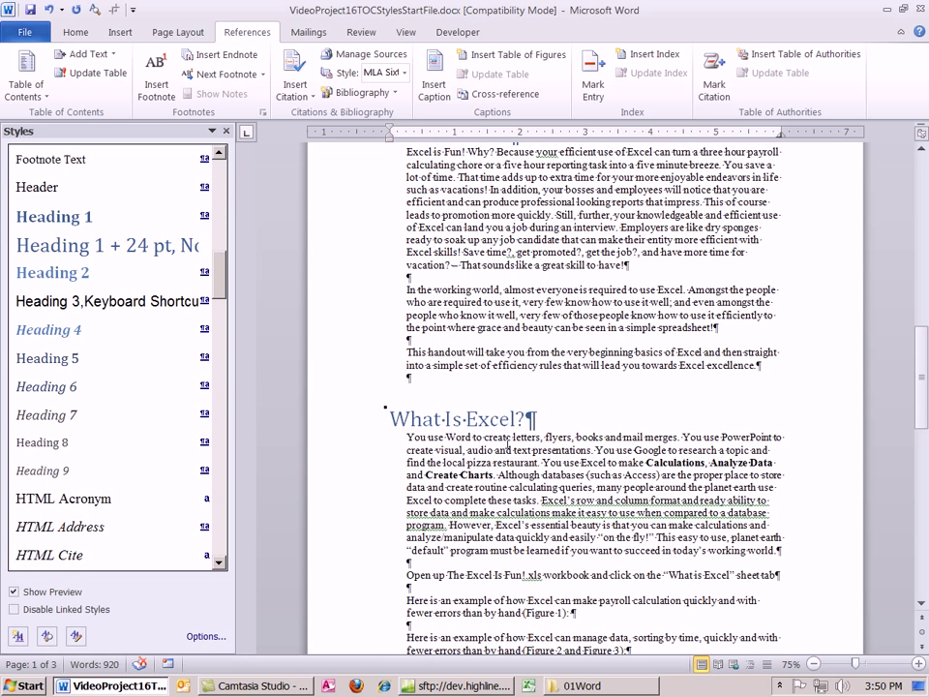
scroll(465, 368, "down", 10)
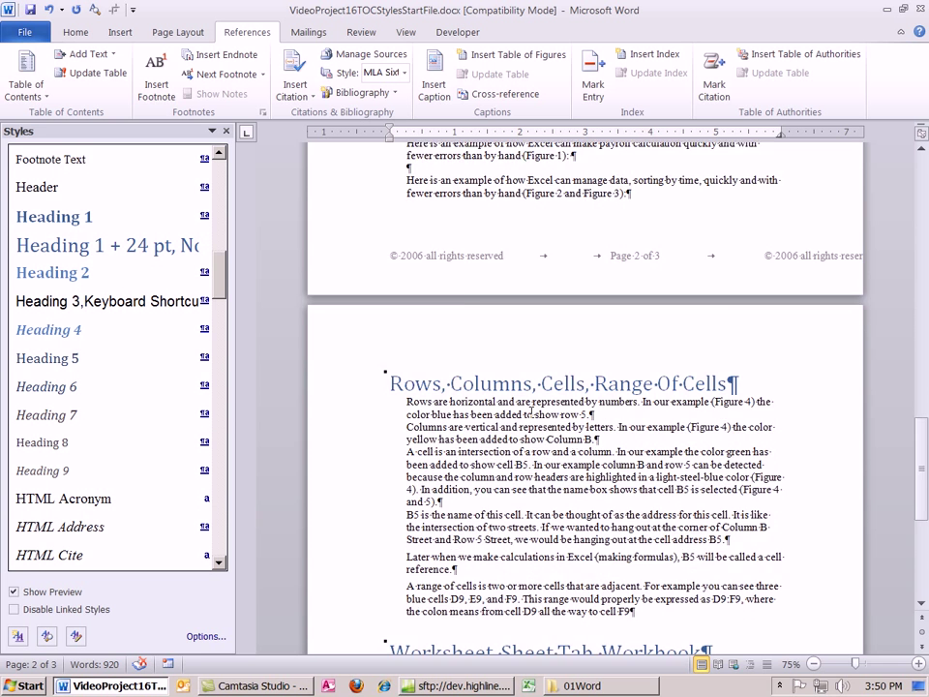
scroll(531, 412, "down", 3)
scroll(658, 279, "down", 3)
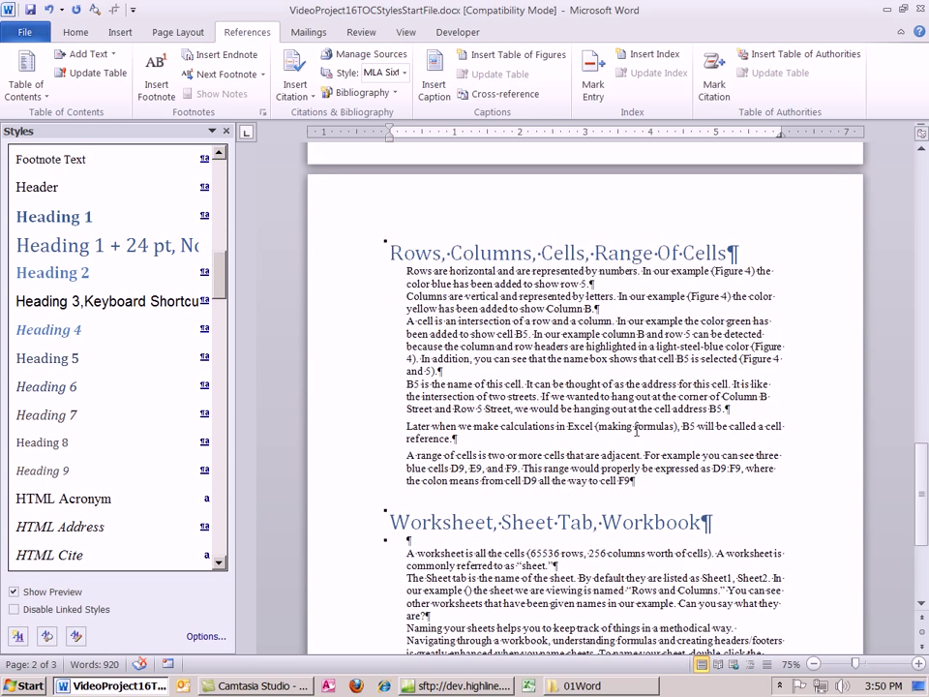
scroll(467, 232, "up", 3)
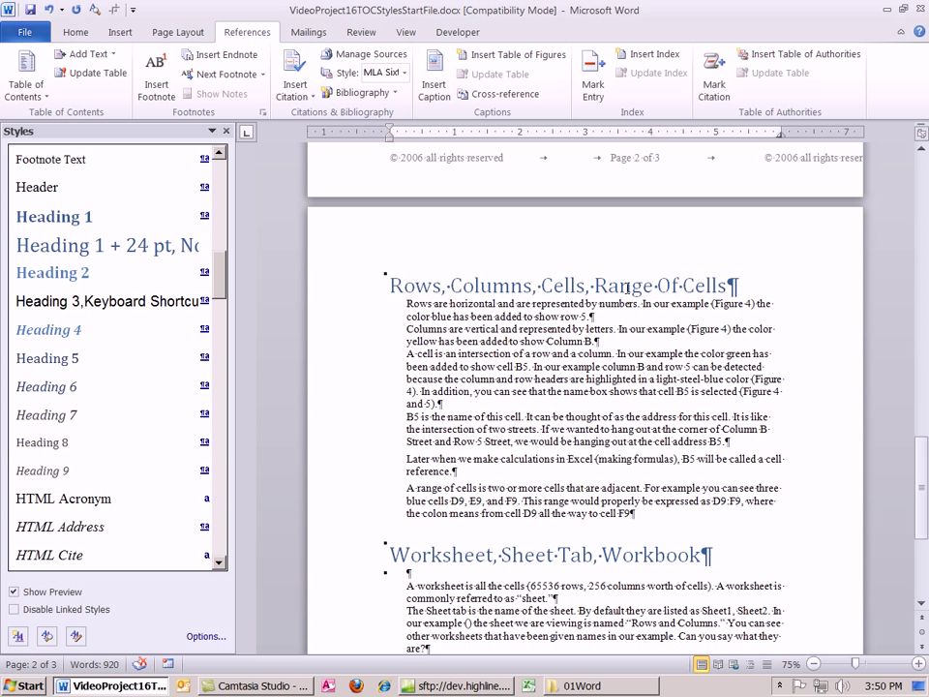
left_click(594, 285)
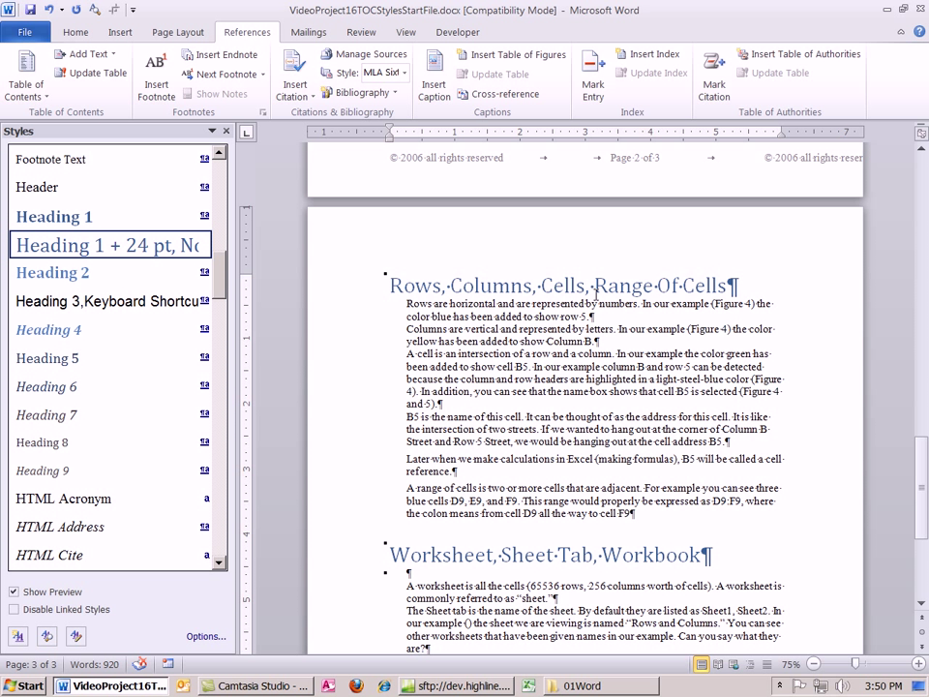
type("and")
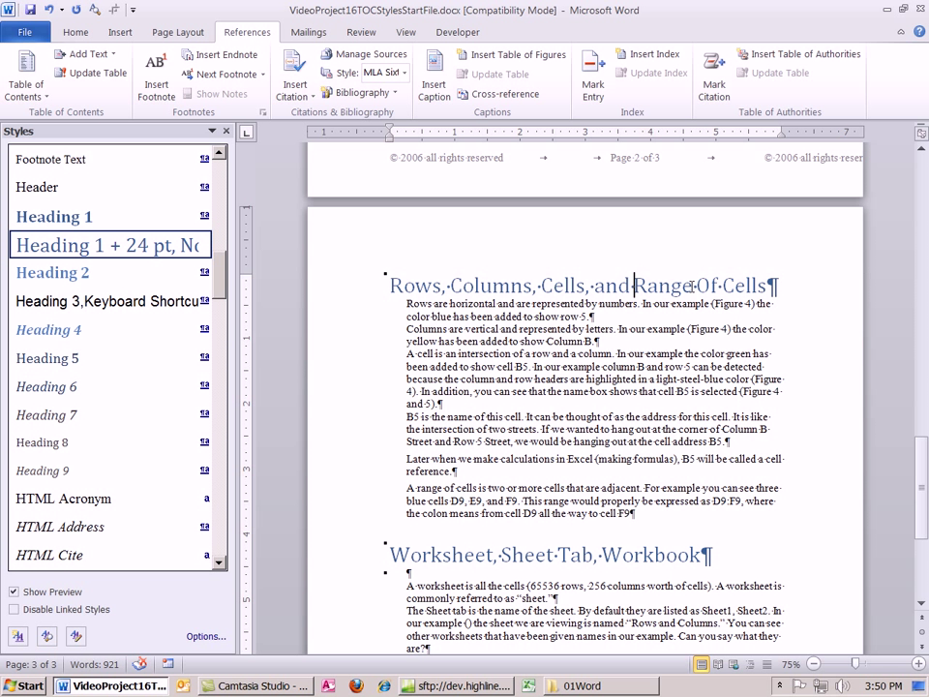
left_click(691, 285)
type("s")
key("Delete")
key("Delete")
key("Delete")
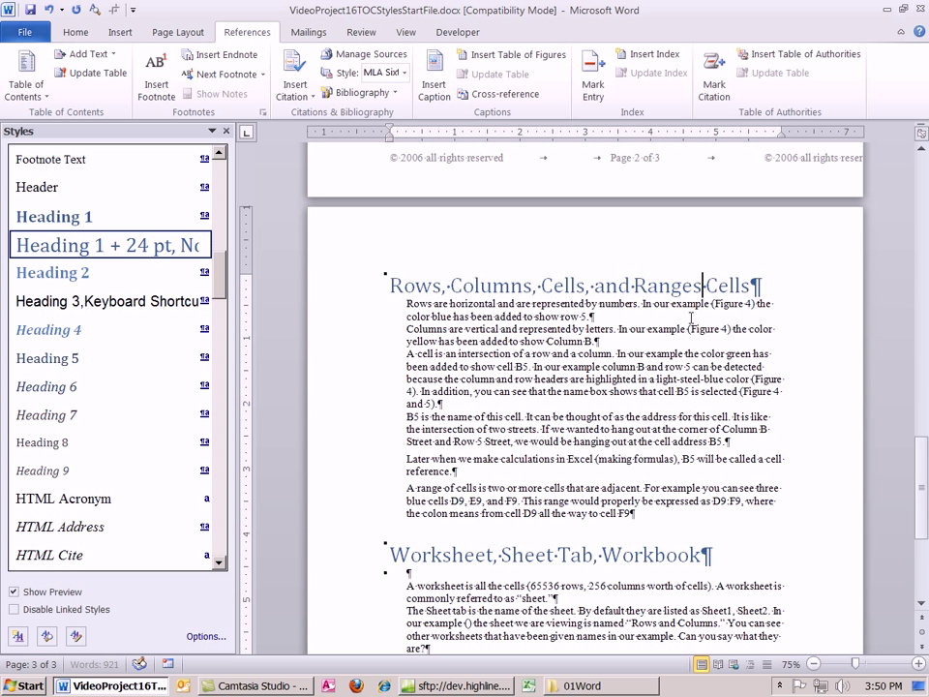
key("Delete")
key("Delete")
key("Delete")
key("Delete")
key("Delete")
key("Delete")
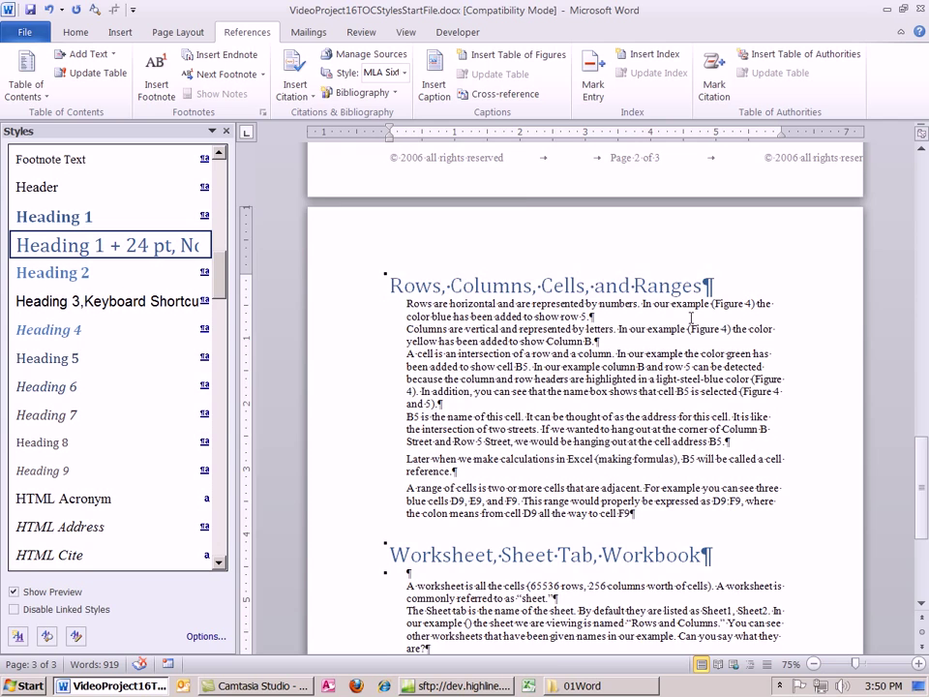
Update the entire table of contents on the first page to pick up the reworded heading
scroll(678, 388, "up", 4)
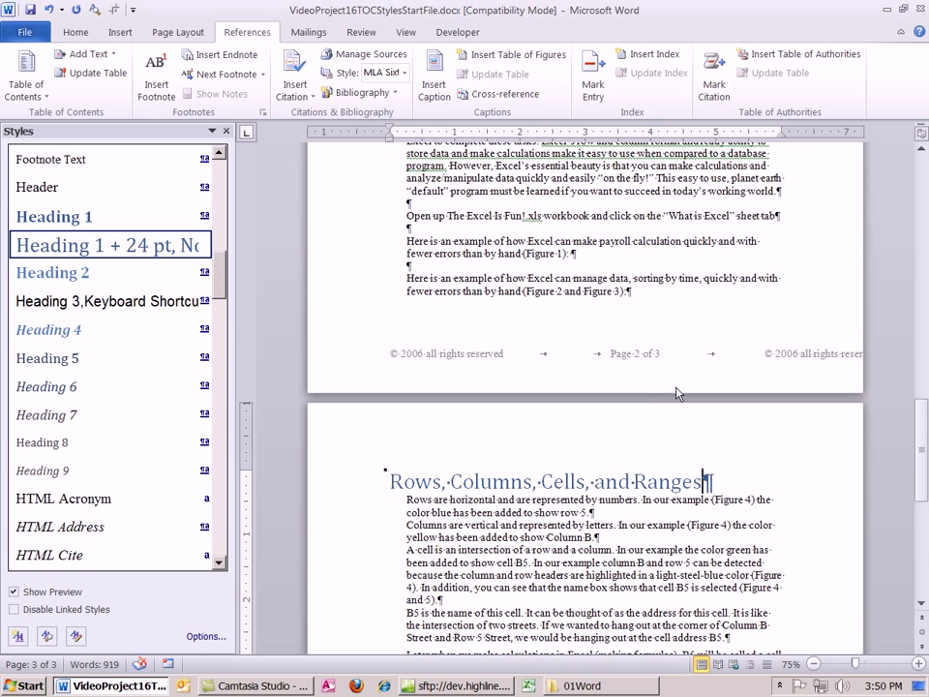
scroll(677, 393, "up", 5)
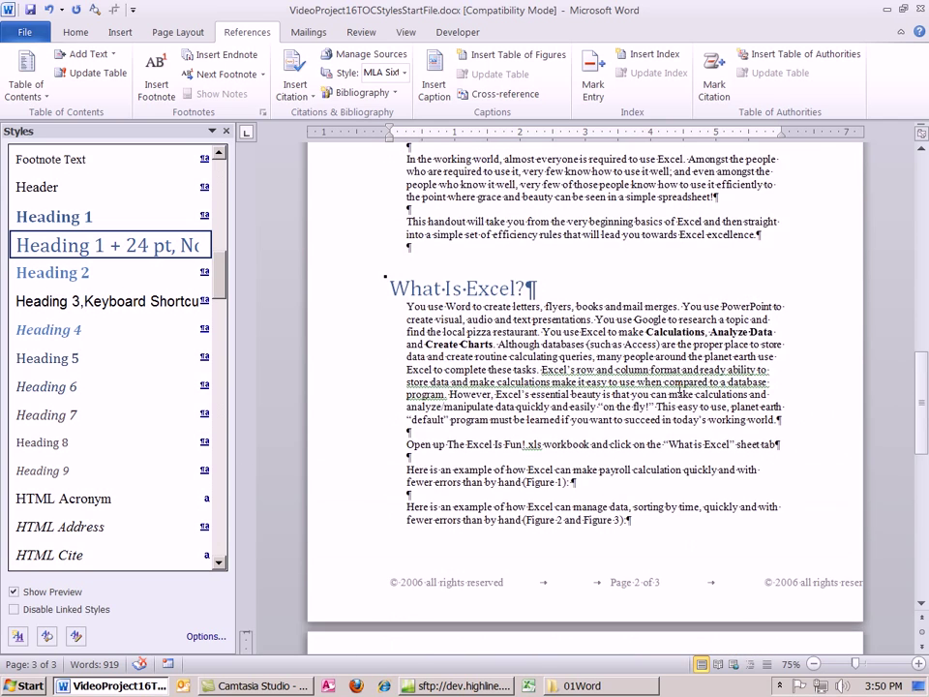
scroll(678, 386, "up", 20)
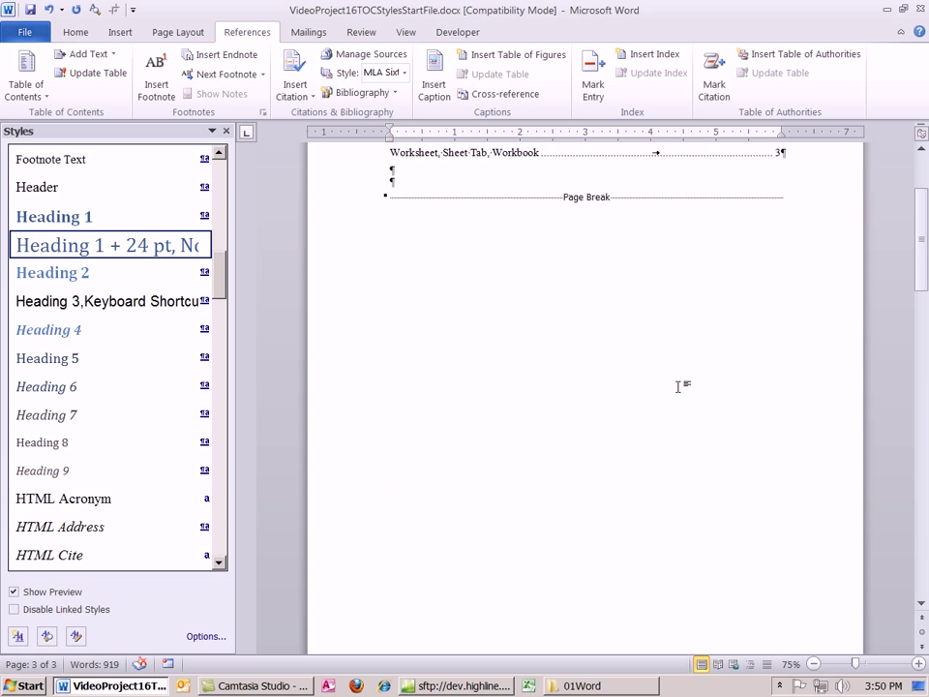
scroll(678, 387, "up", 3)
left_click(535, 289)
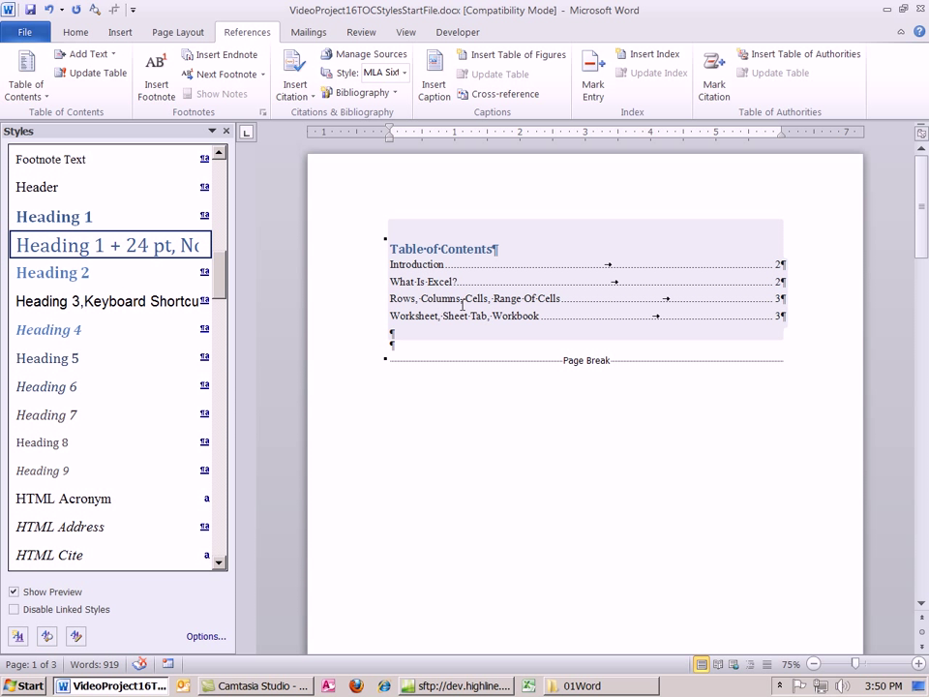
right_click(542, 276)
key("Escape")
right_click(452, 297)
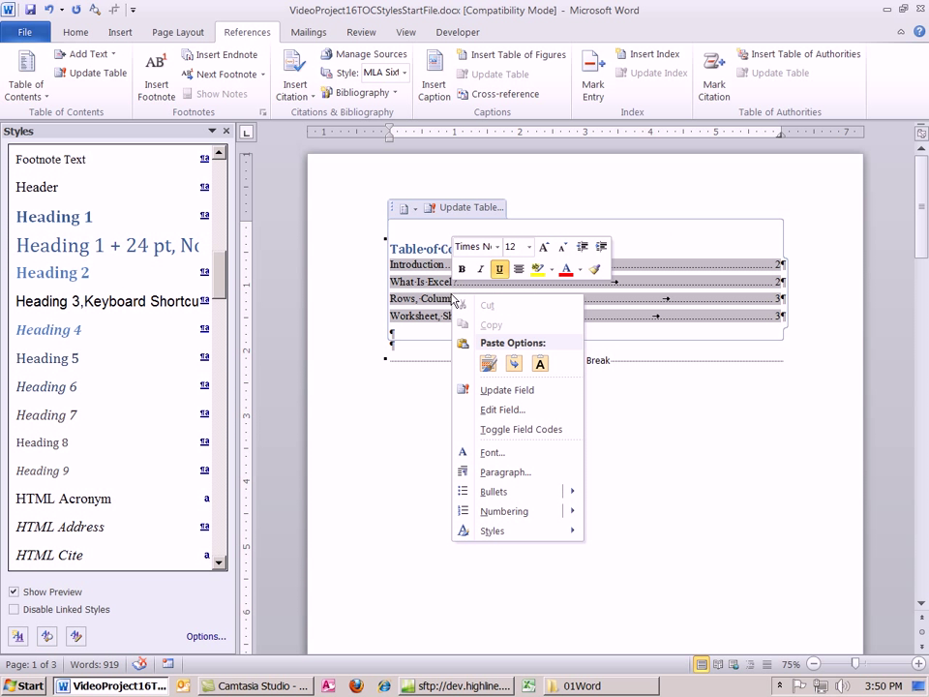
left_click(506, 392)
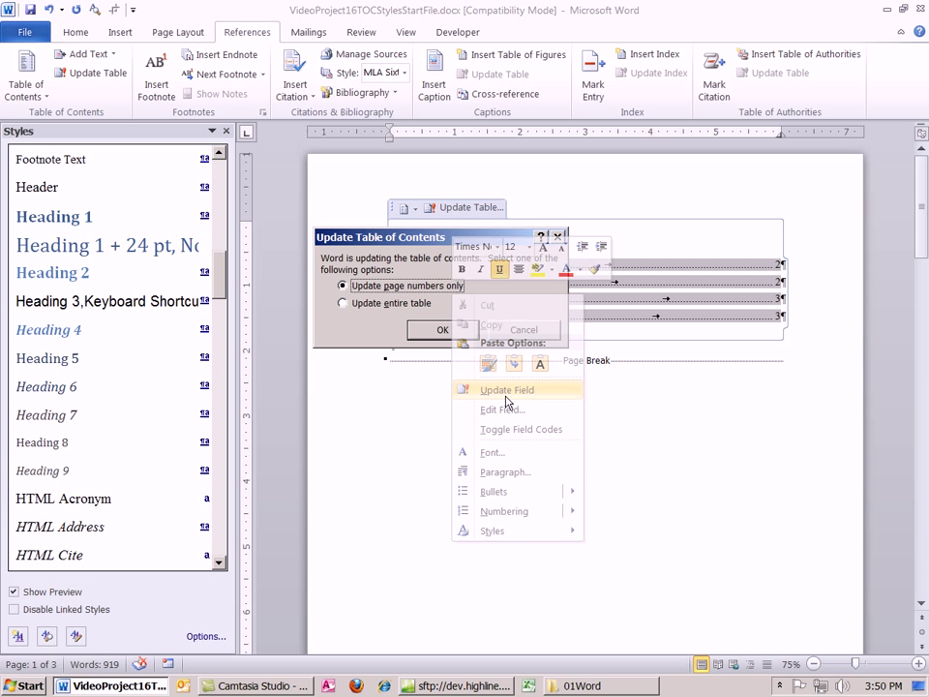
left_click(344, 304)
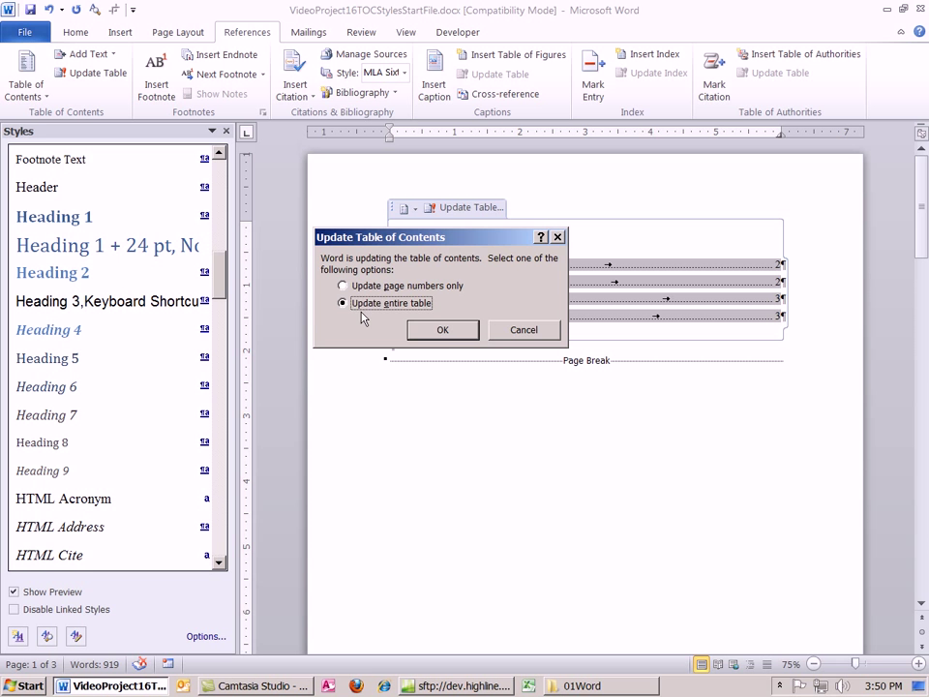
left_click(443, 331)
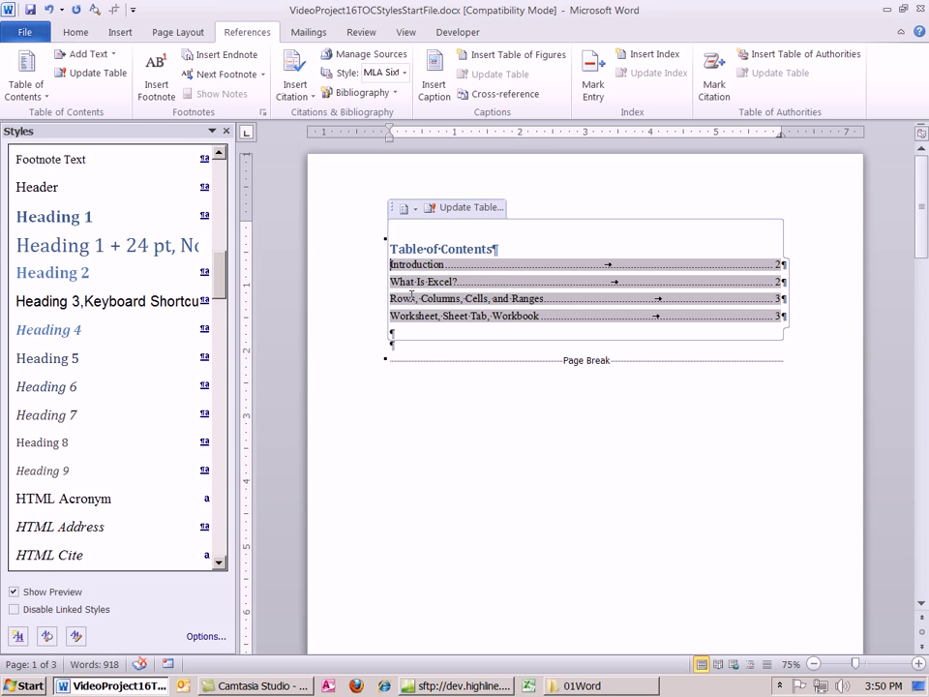
Insert a page break directly before the Worksheet, Sheet Tab, Workbook heading so that section starts on a new page
scroll(670, 452, "down", 8)
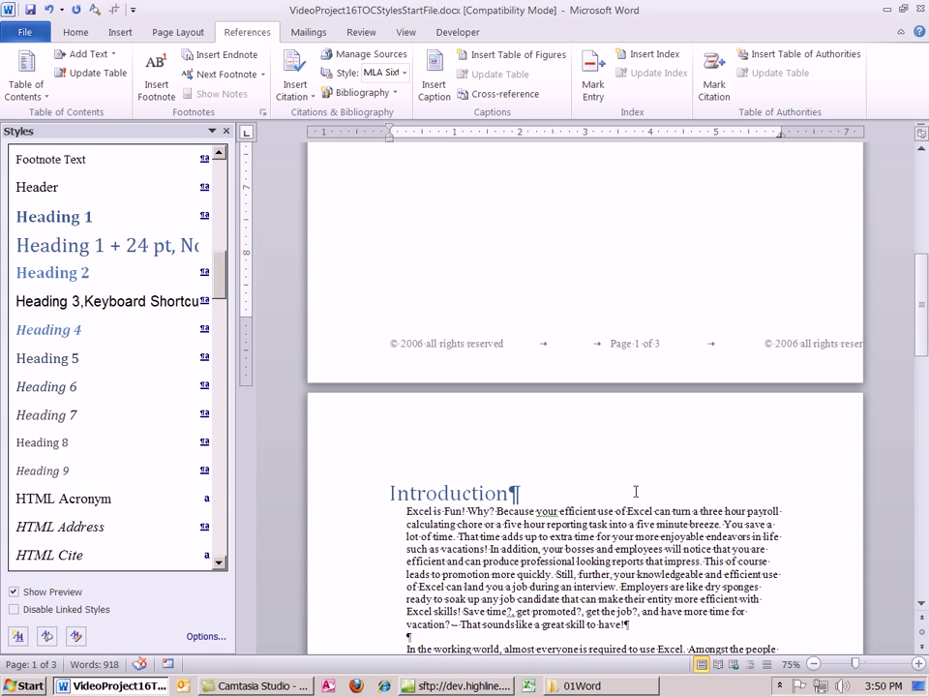
scroll(633, 501, "down", 15)
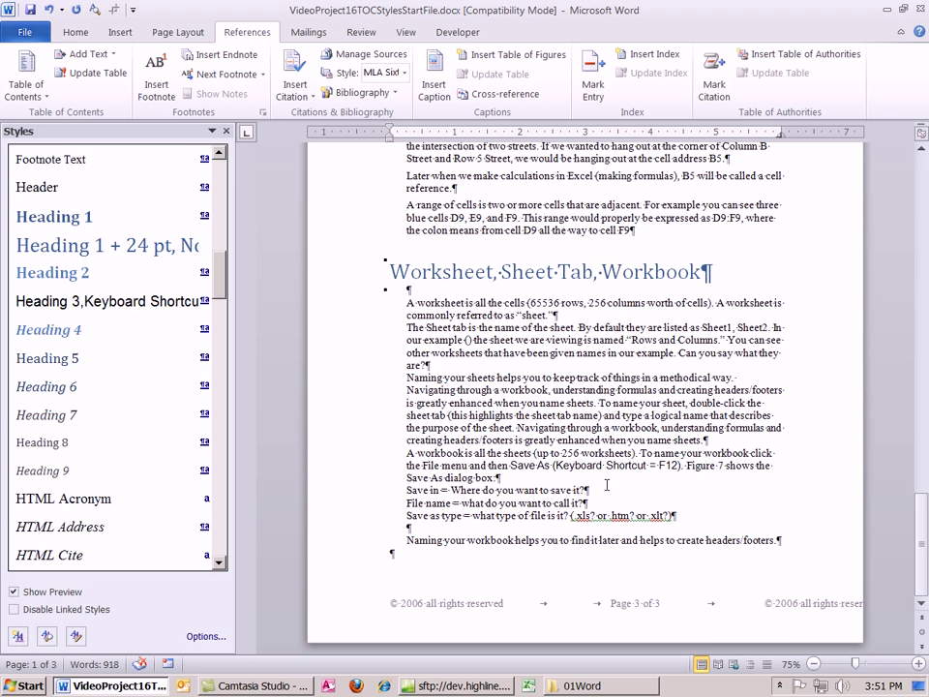
left_click(392, 261)
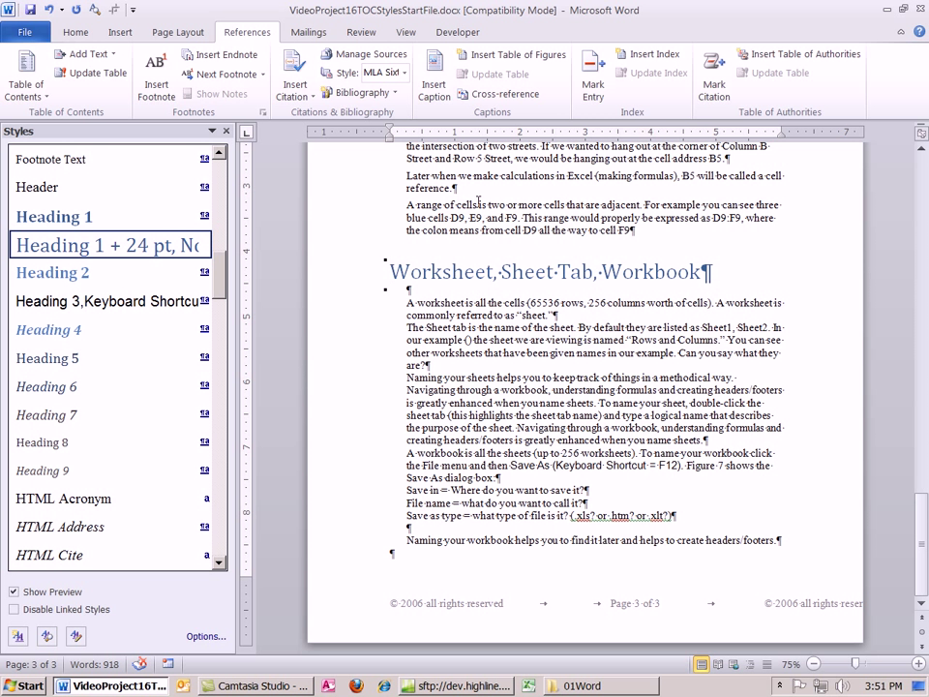
left_click(68, 34)
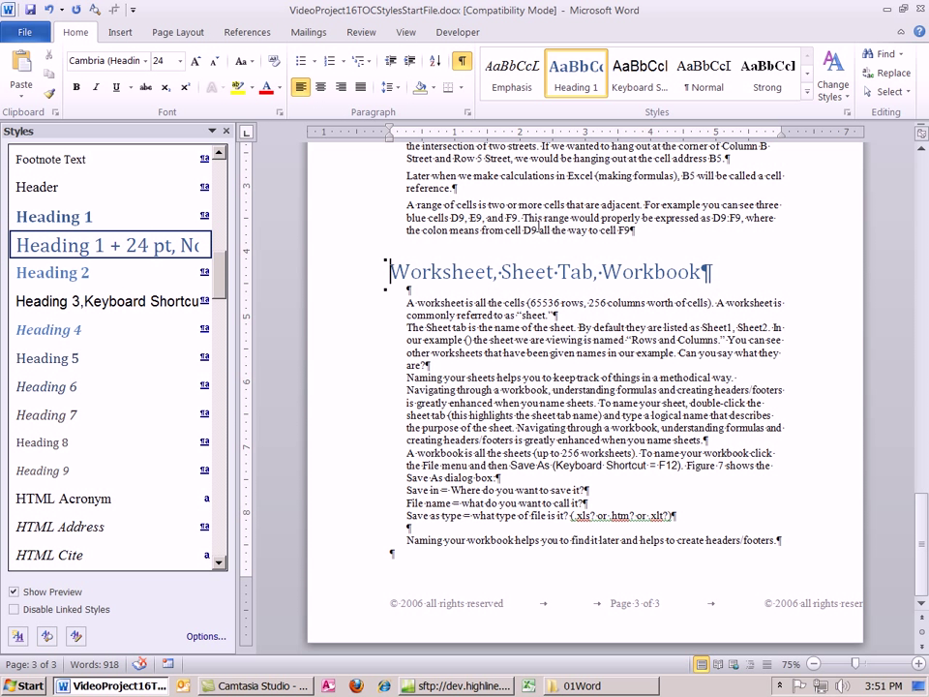
key("ctrl+shift+8")
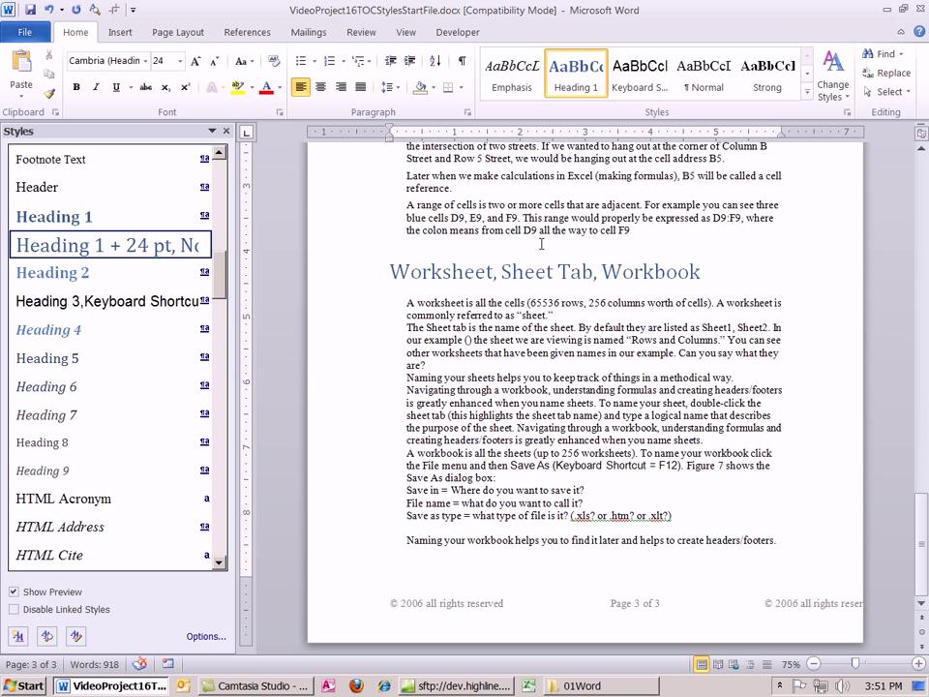
key("ctrl+shift+8")
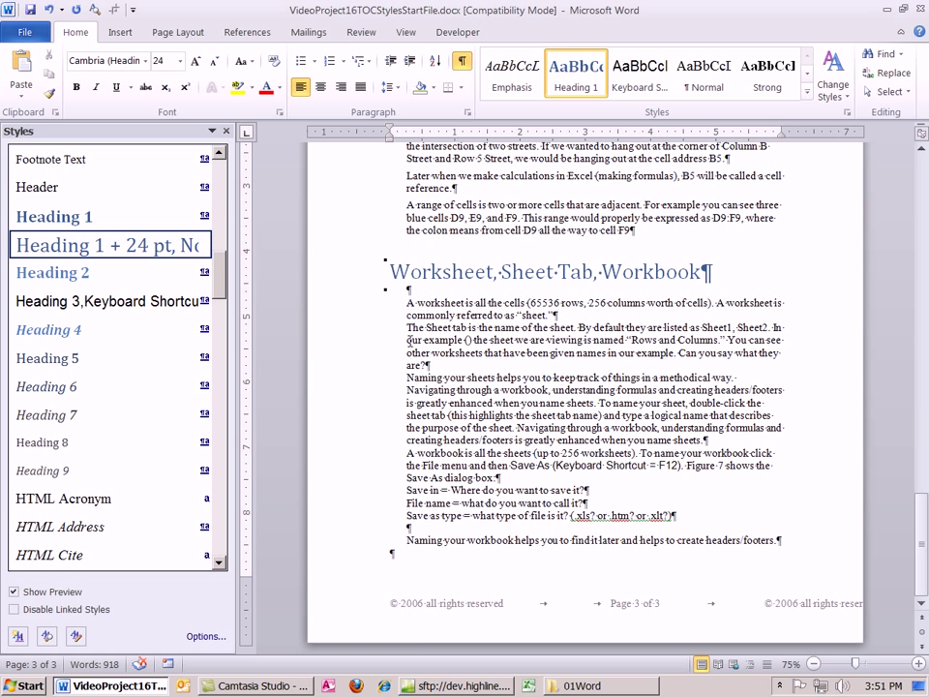
key("ctrl+Return")
scroll(532, 387, "up", 5)
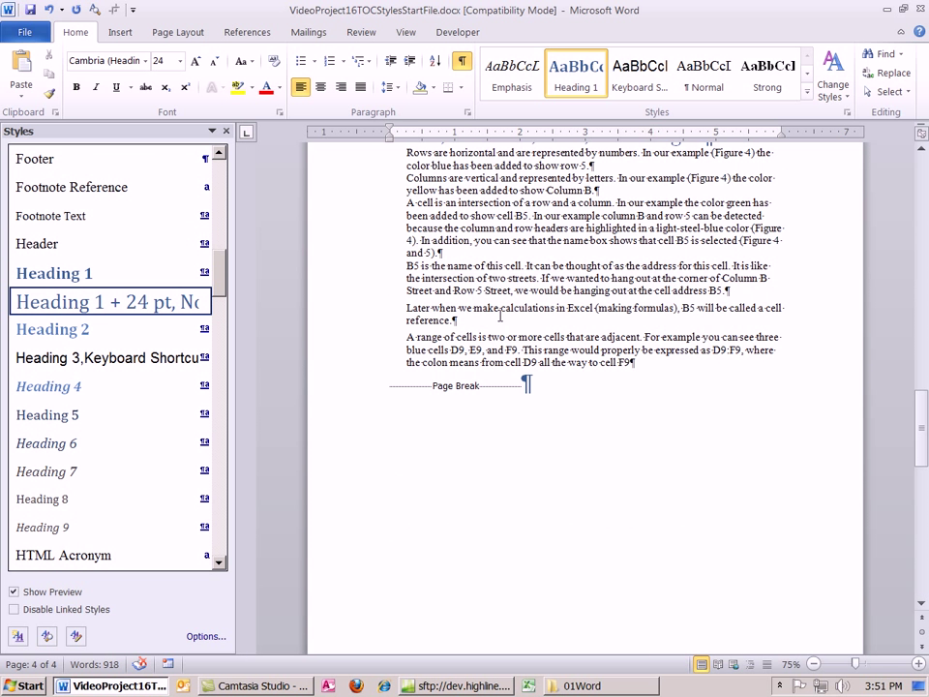
scroll(529, 390, "down", 8)
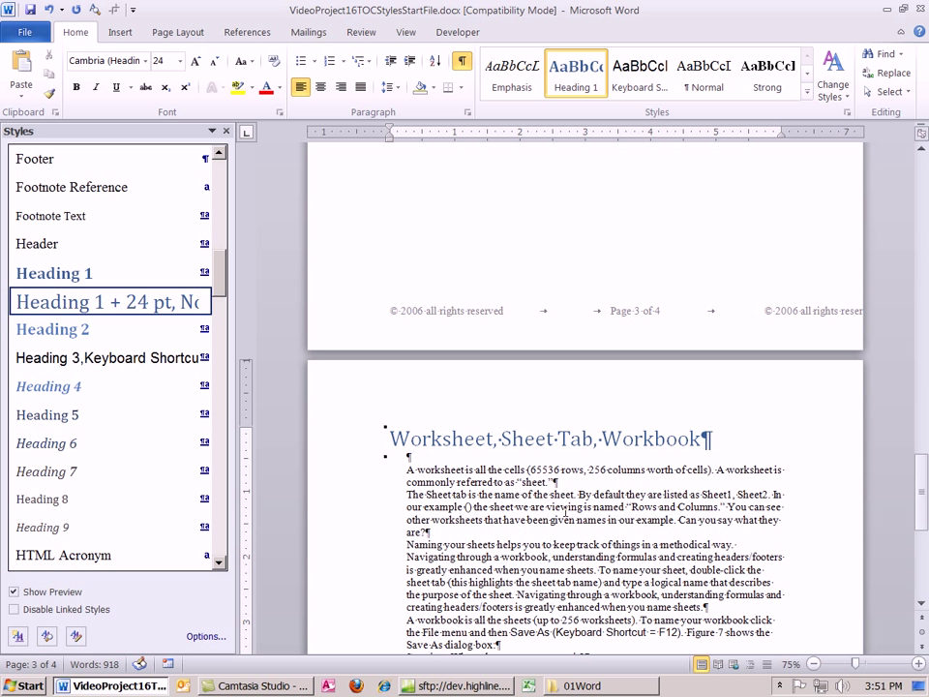
left_click(644, 438)
scroll(778, 477, "down", 8)
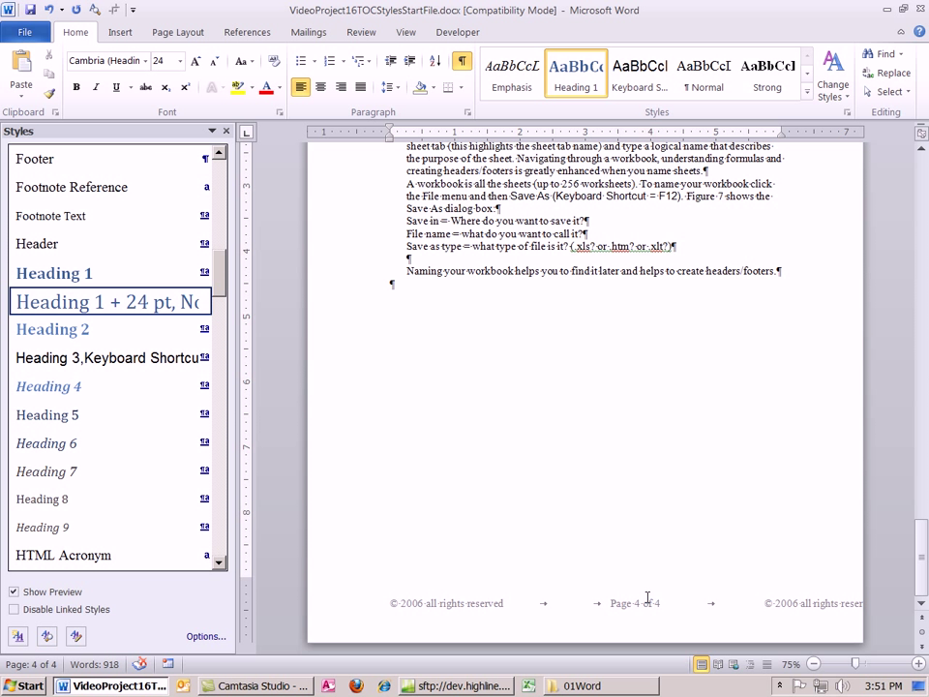
Refresh the entire table of contents again to account for the page break before the last section
key("ctrl+Home")
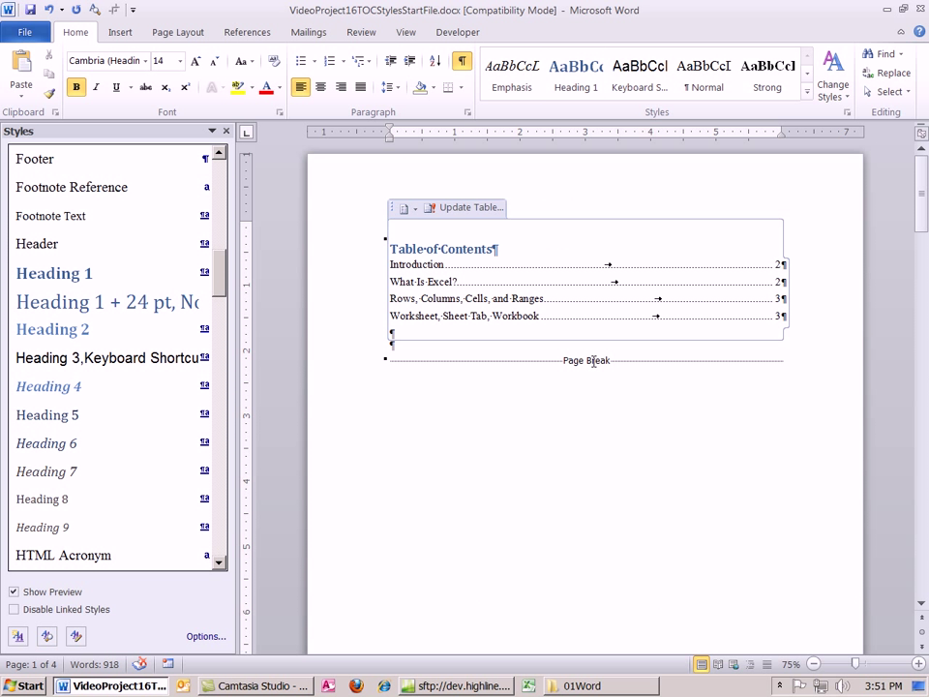
right_click(540, 283)
left_click(432, 212)
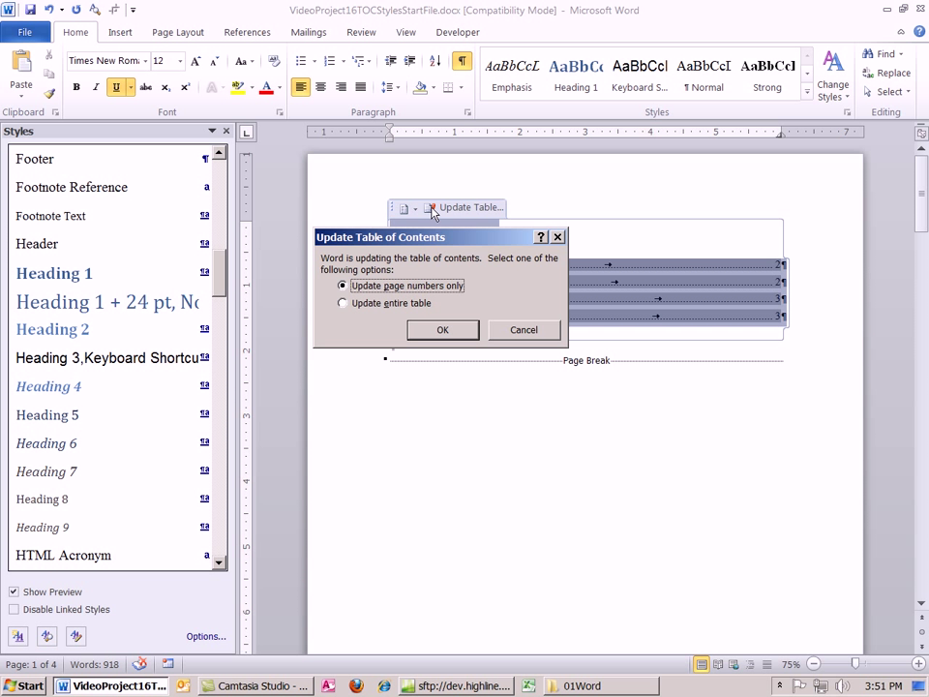
left_click(344, 304)
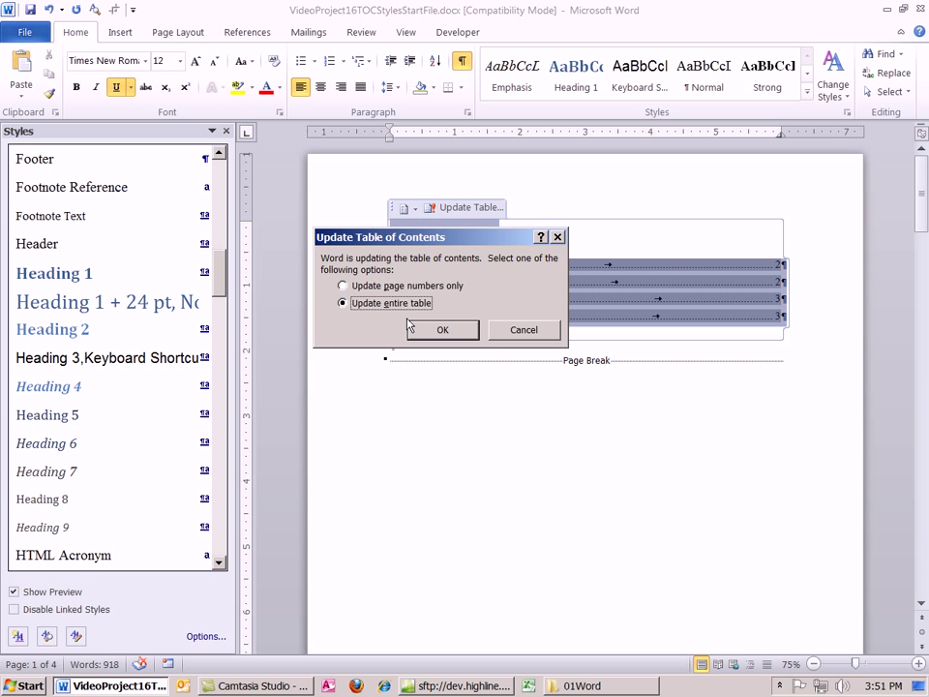
left_click(440, 331)
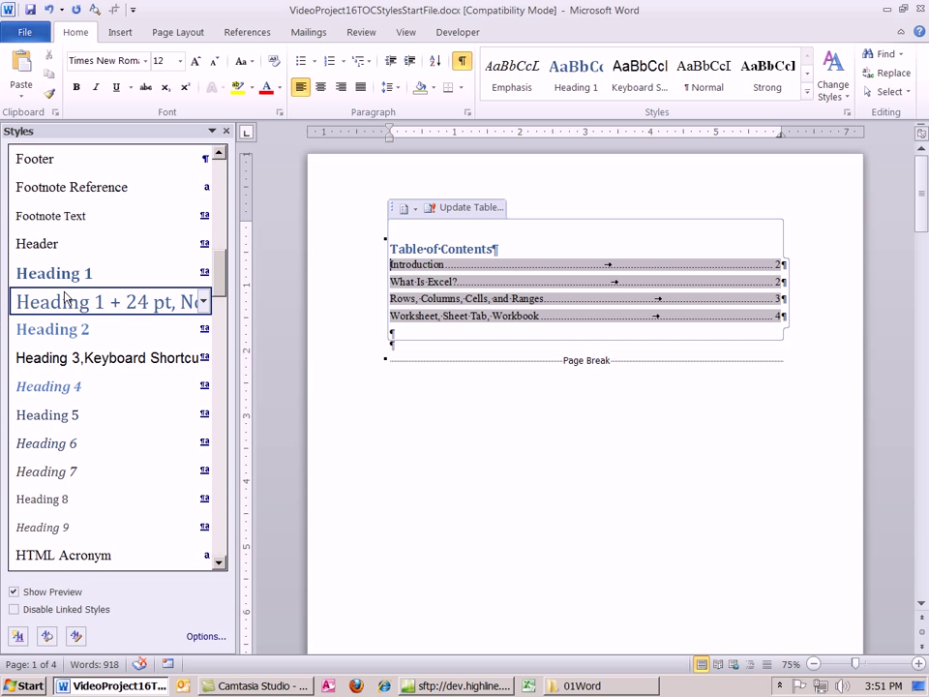
mouse_move(60, 281)
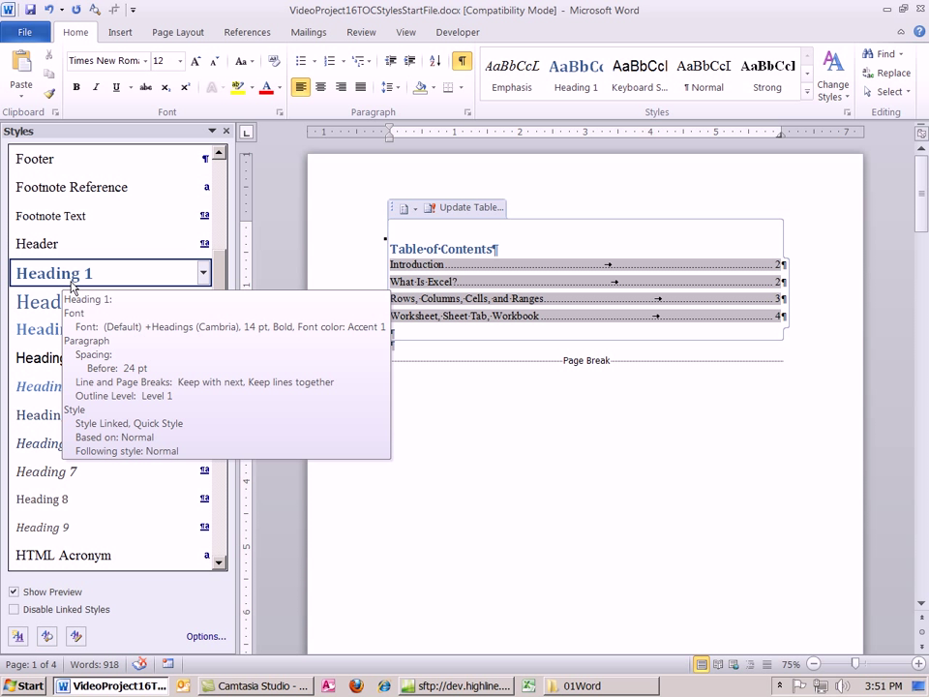
mouse_move(110, 417)
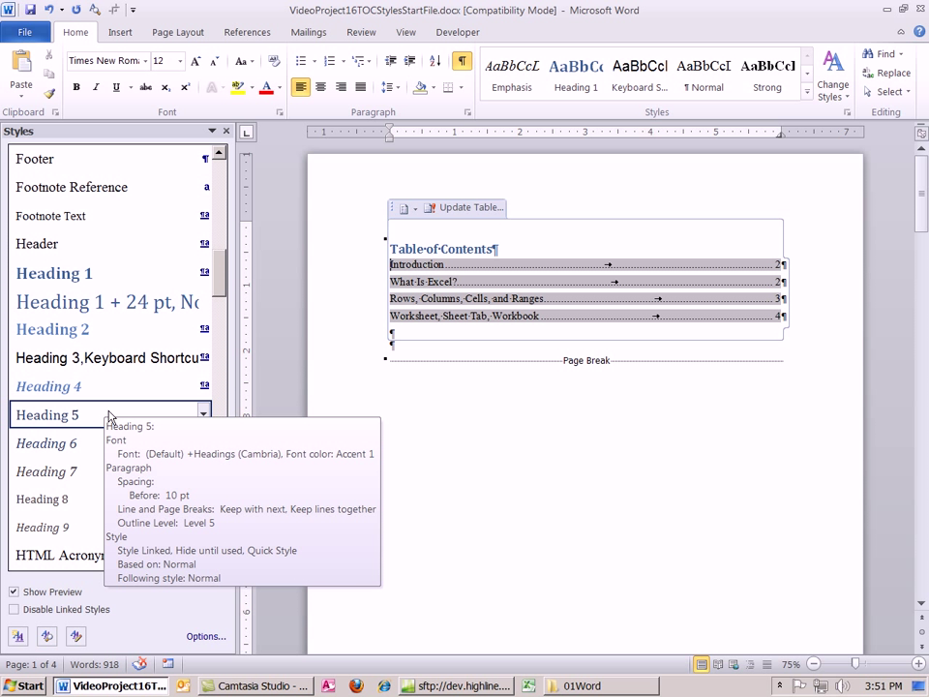
mouse_move(53, 334)
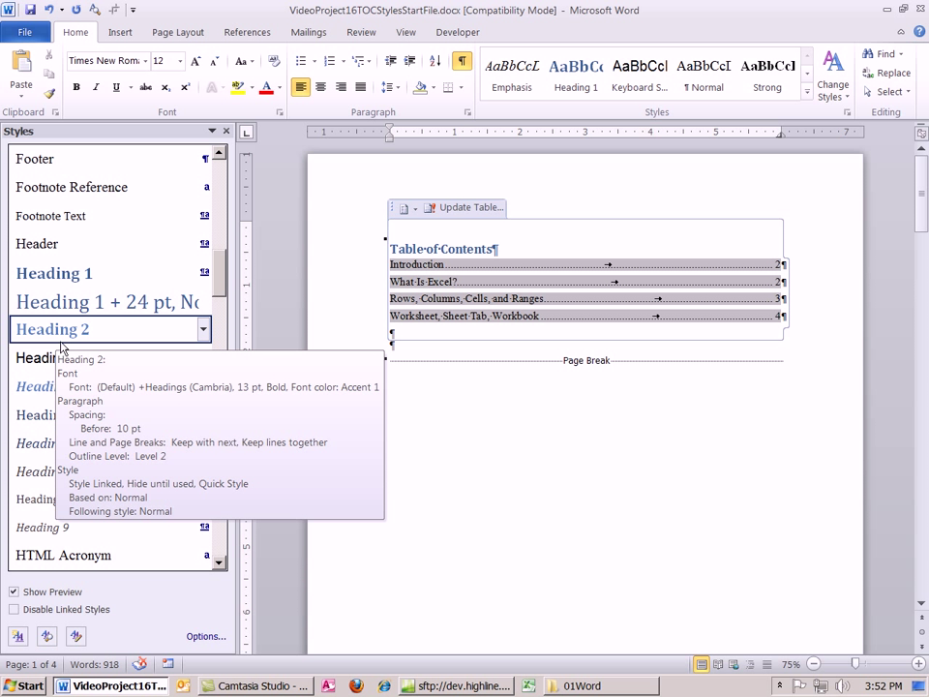
mouse_move(93, 358)
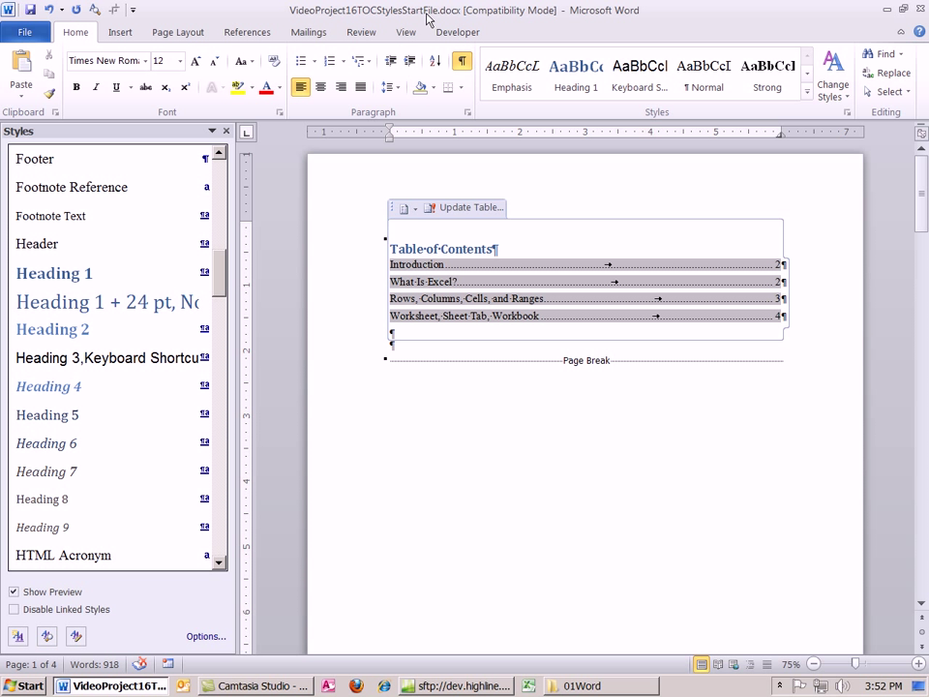
Save the document under the new name VideoProject16TOCStylesEndFile.docx in the 01Word folder
key("F12")
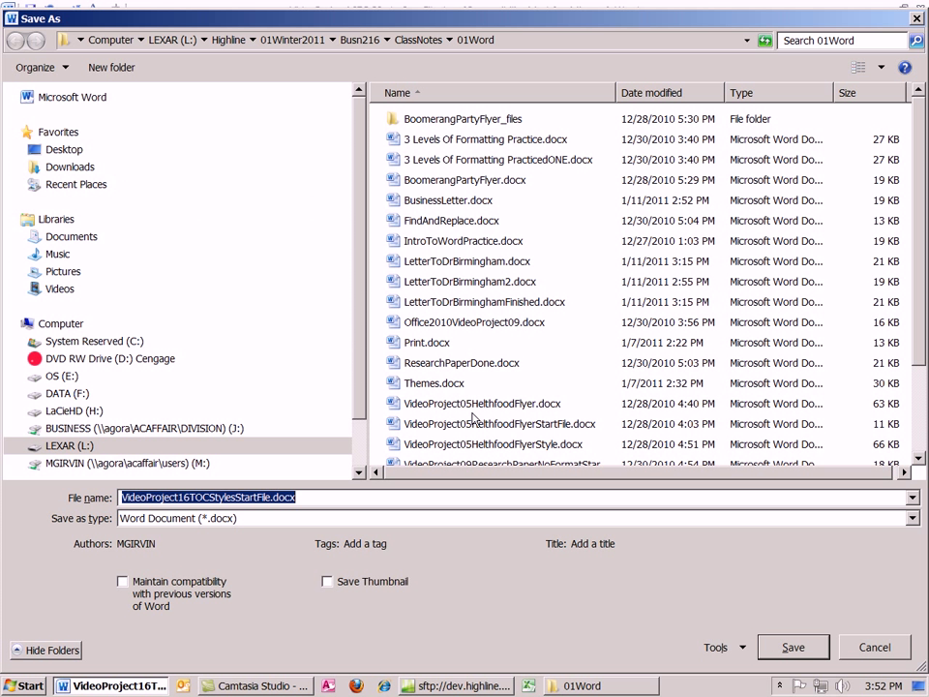
left_click(206, 497)
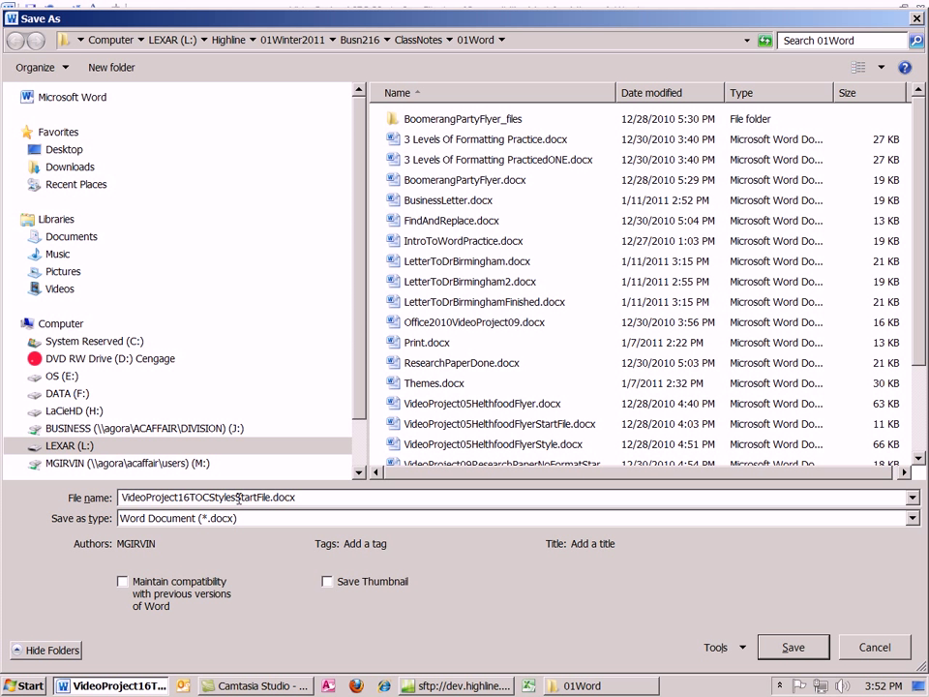
left_click_drag(235, 496, 256, 497)
type("End")
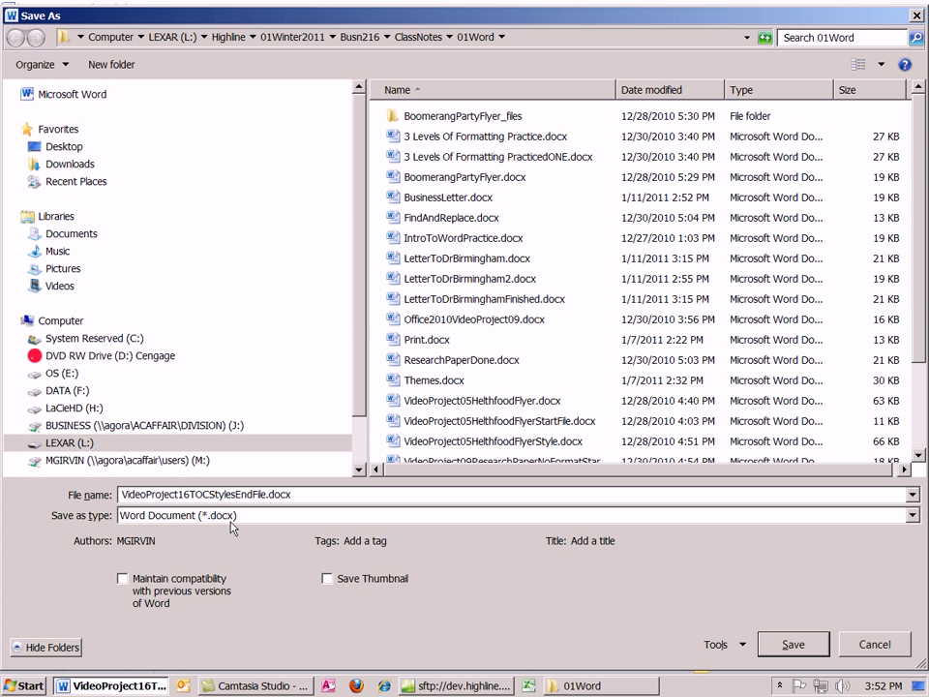
left_click(793, 644)
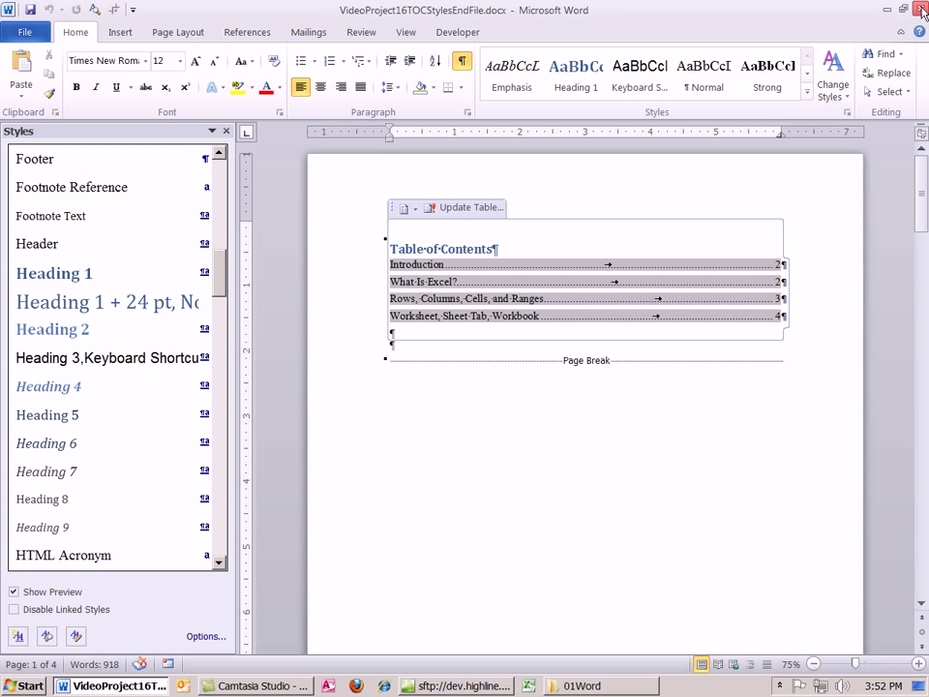
Close the finished document and open VideoProject16BoomerangsAreEasyToThrowStartFile.docx from the 01Word folder
left_click(922, 10)
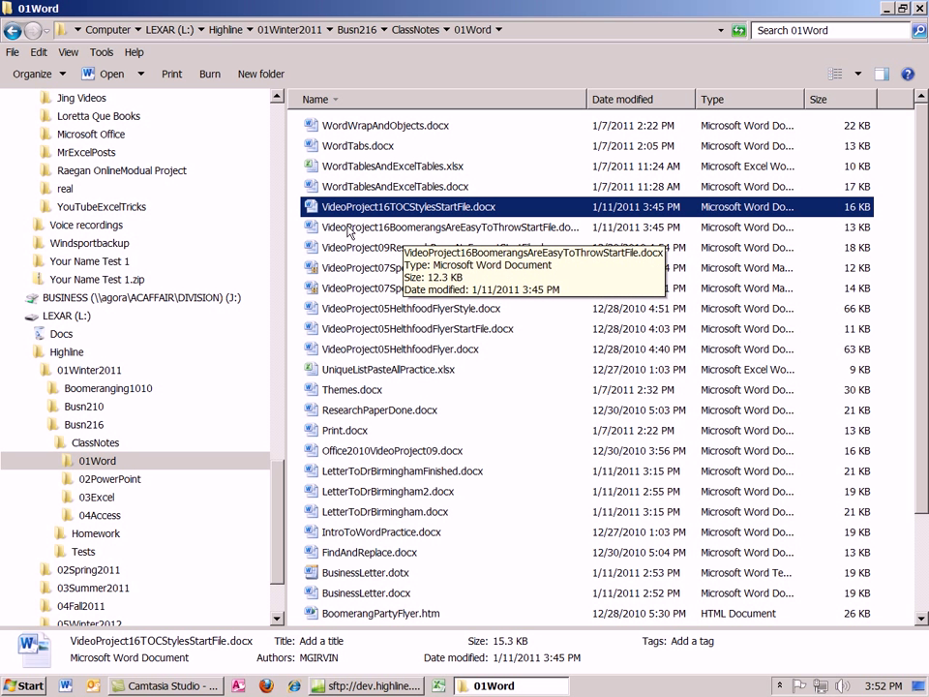
double_click(405, 233)
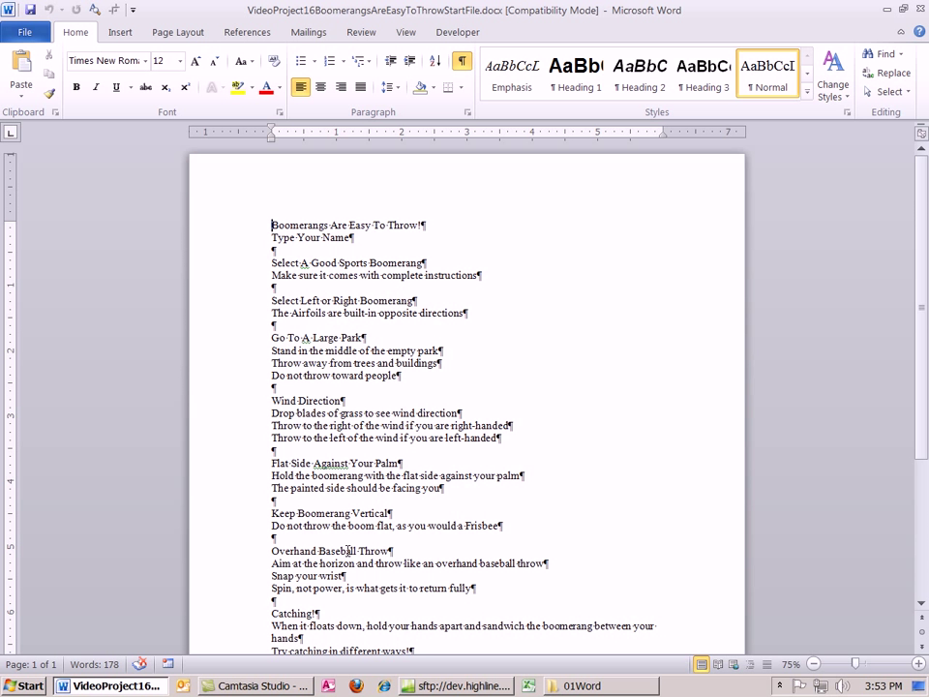
scroll(372, 452, "down", 3)
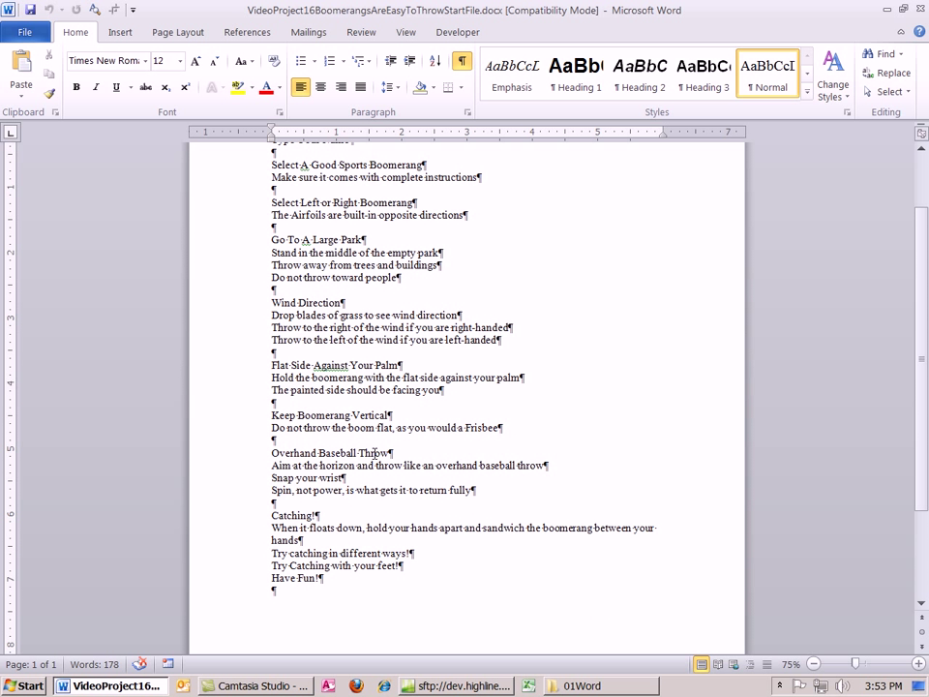
scroll(374, 445, "up", 3)
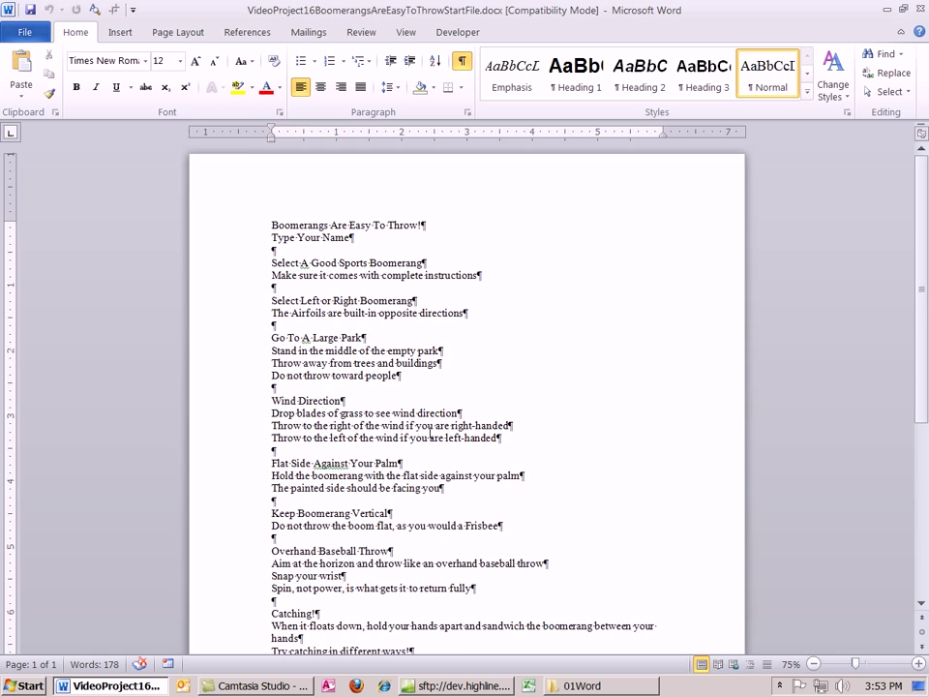
scroll(431, 434, "up", 3, "ctrl")
scroll(446, 431, "up", 1, "ctrl")
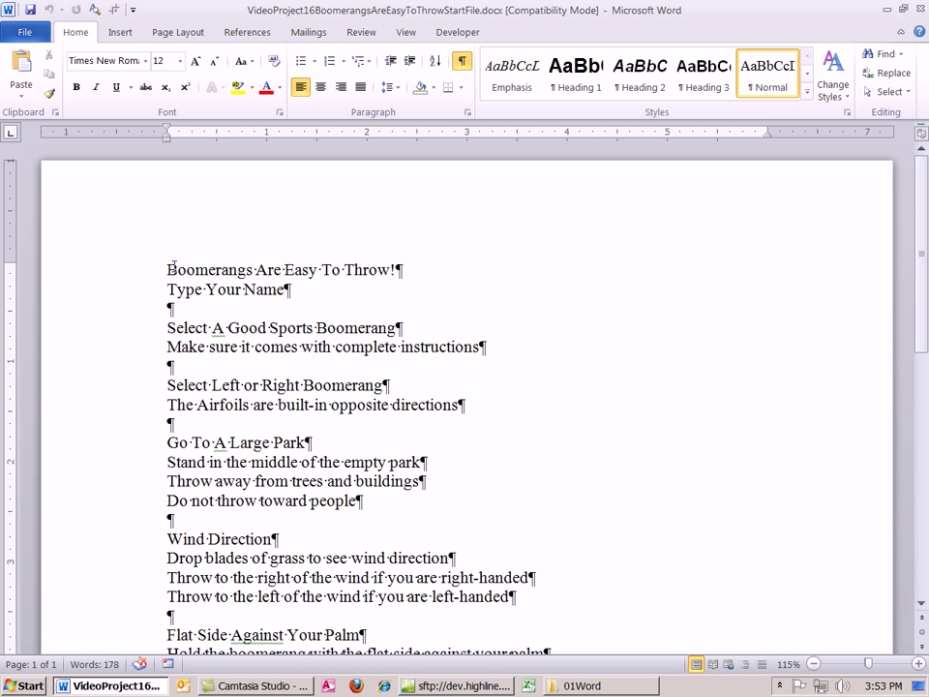
Examine which lines of the boomerang text act as main headings and which are supporting points beneath them
left_click_drag(119, 272, 99, 406)
left_click(106, 275)
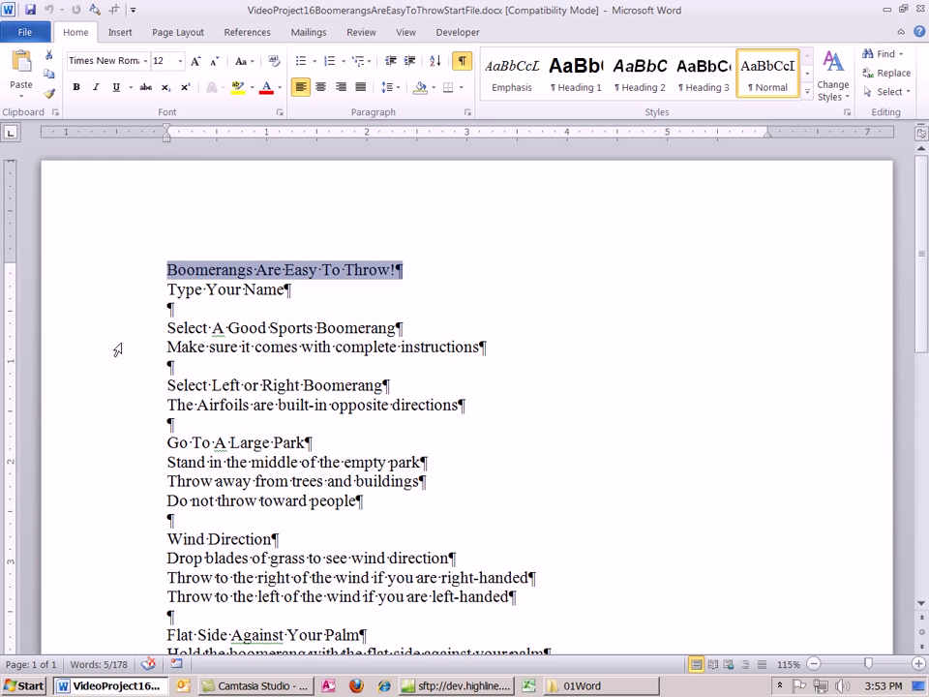
scroll(134, 281, "down", 3)
scroll(137, 288, "up", 3)
left_click(118, 332)
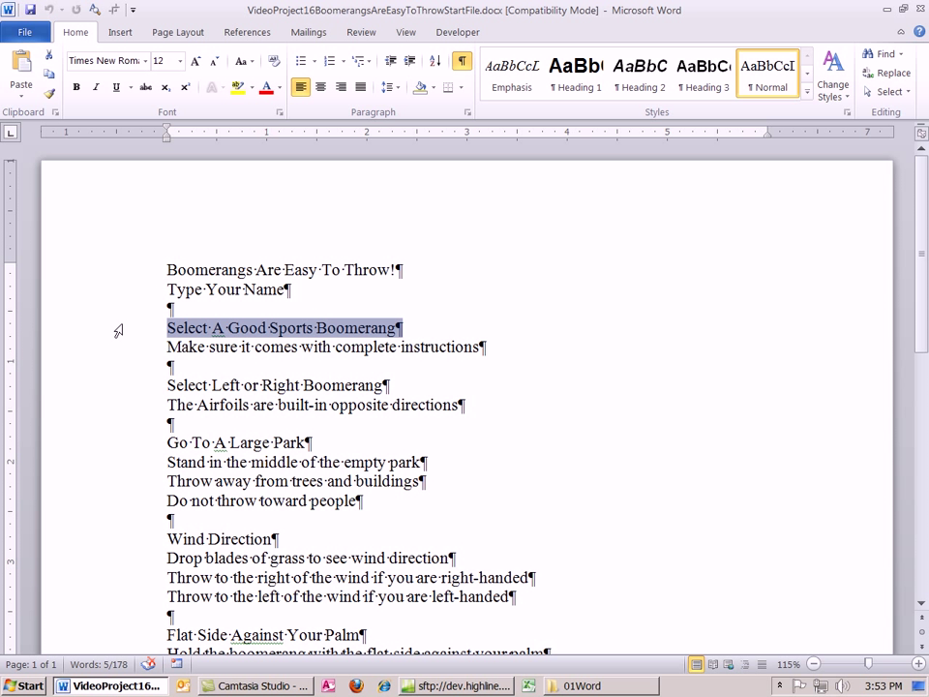
left_click(118, 388)
left_click(118, 447)
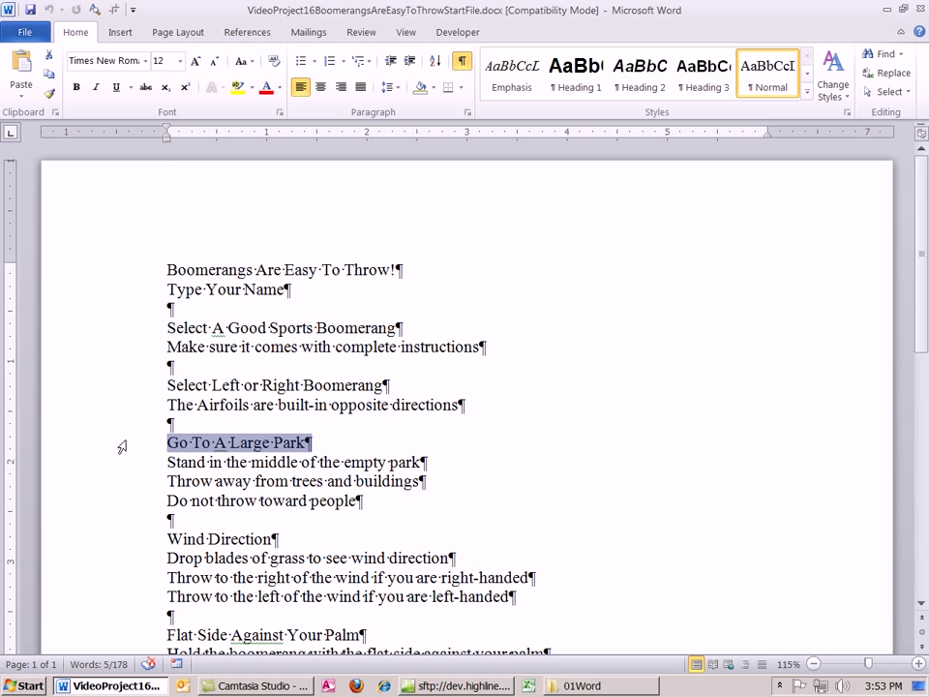
scroll(122, 445, "down", 3)
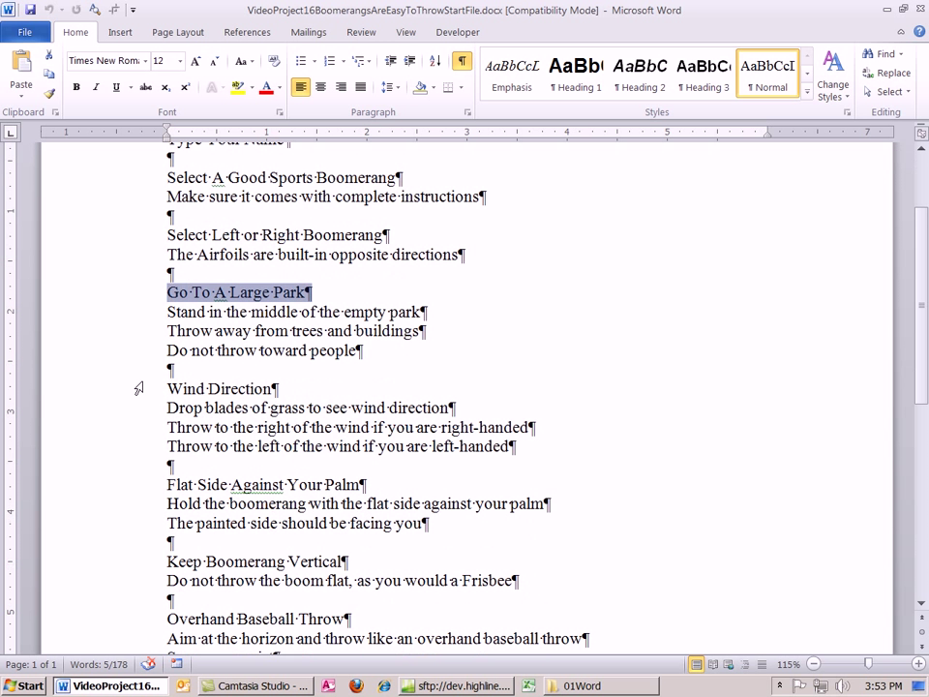
left_click(126, 322)
left_click(128, 339)
left_click(129, 353)
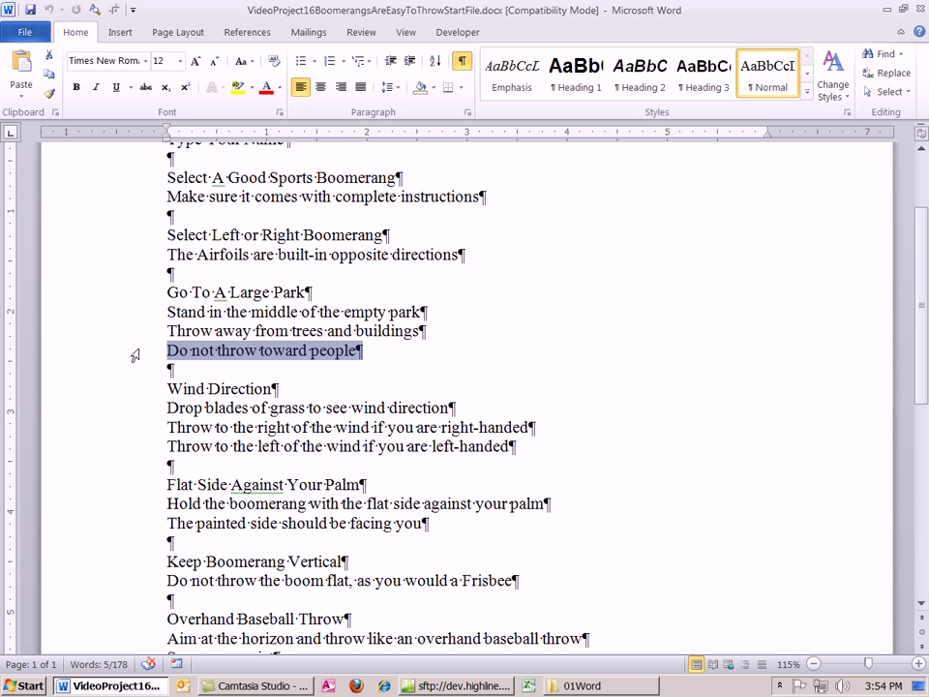
left_click(122, 296)
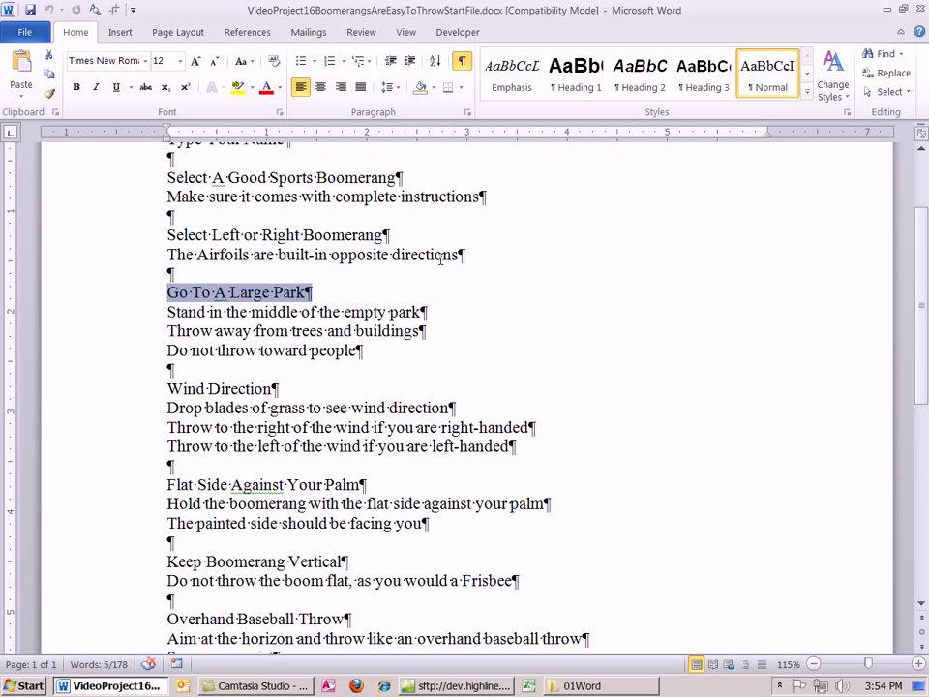
left_click(123, 315)
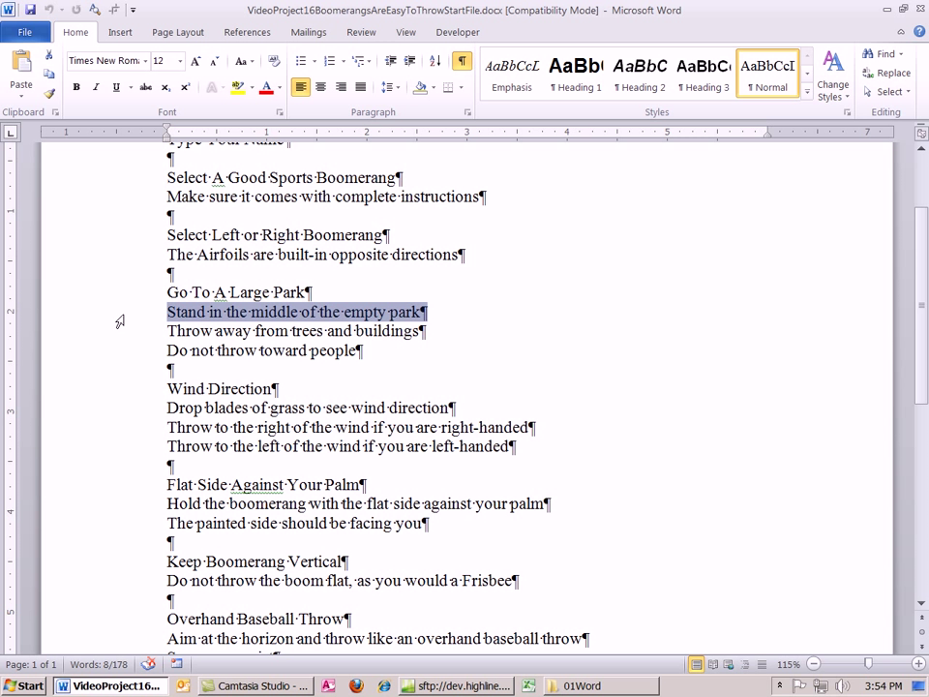
left_click(134, 336)
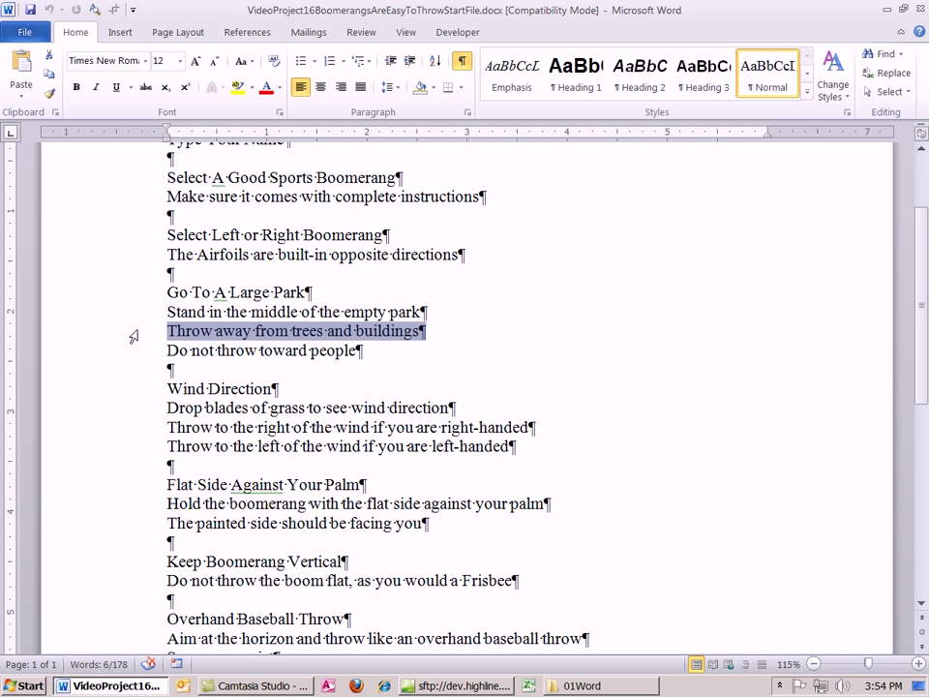
scroll(291, 349, "up", 3)
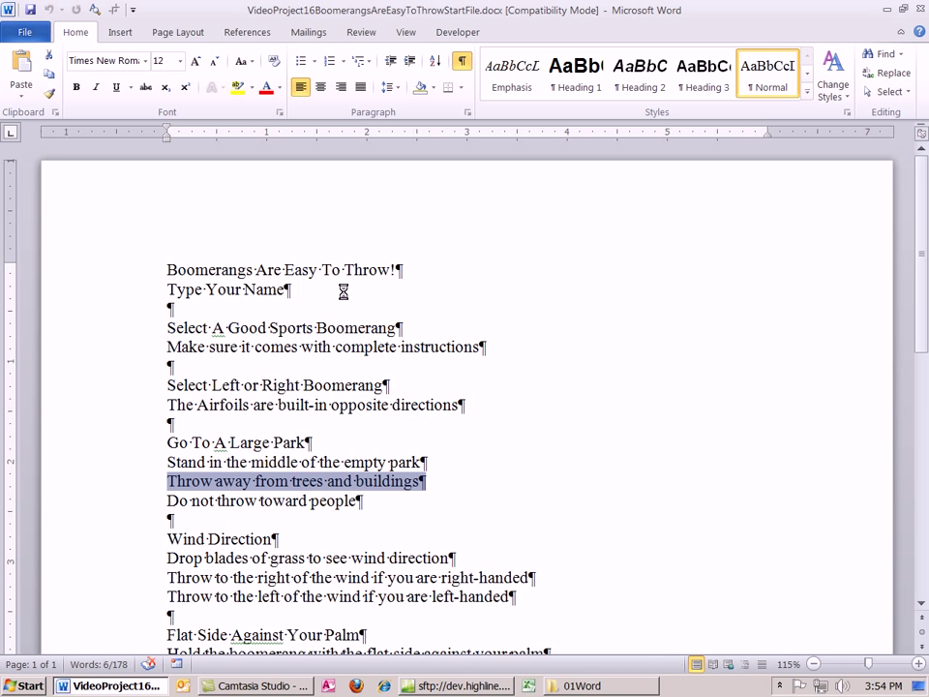
Save the boomerang document under the new name VideoProject16BoomerangsAreEasyToThrowEndFile.docx
key("F12")
left_click(331, 493)
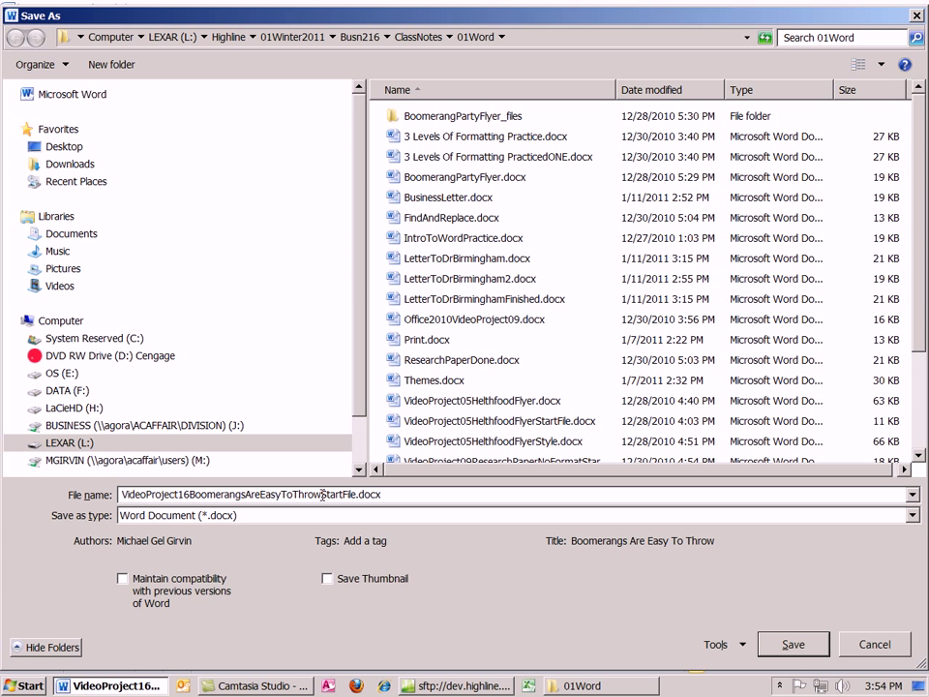
left_click_drag(321, 494, 341, 493)
key("BackSpace")
type("Ebn")
key("BackSpace")
key("BackSpace")
type("nd")
left_click(792, 648)
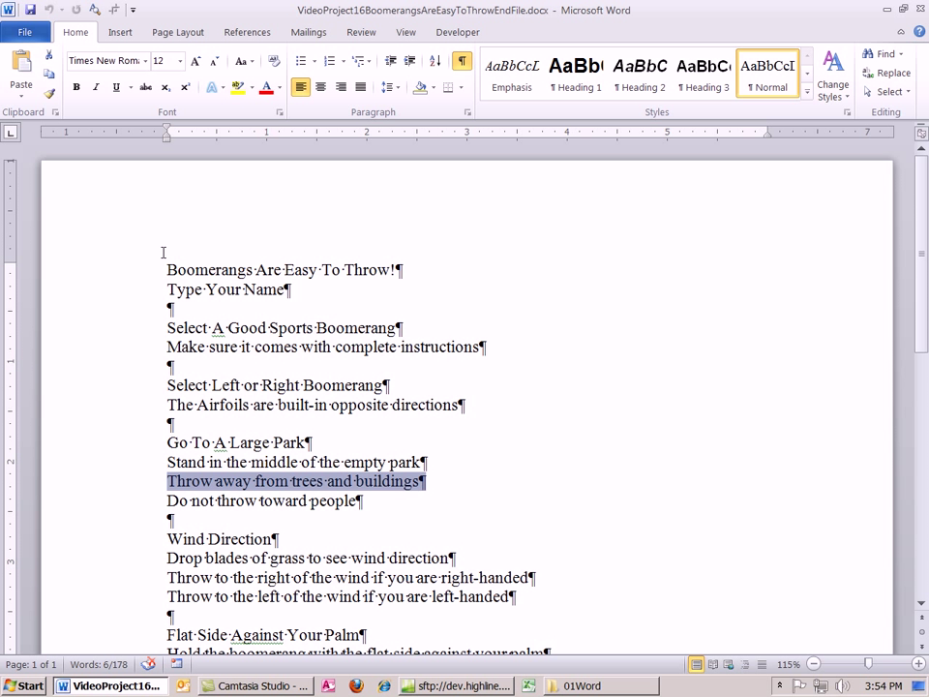
Apply the Heading 1 style to the Boomerangs Are Easy To Throw! title and all eight section heading lines through Catching!
left_click(117, 270)
left_click(117, 328, "ctrl")
left_click(116, 385, "ctrl")
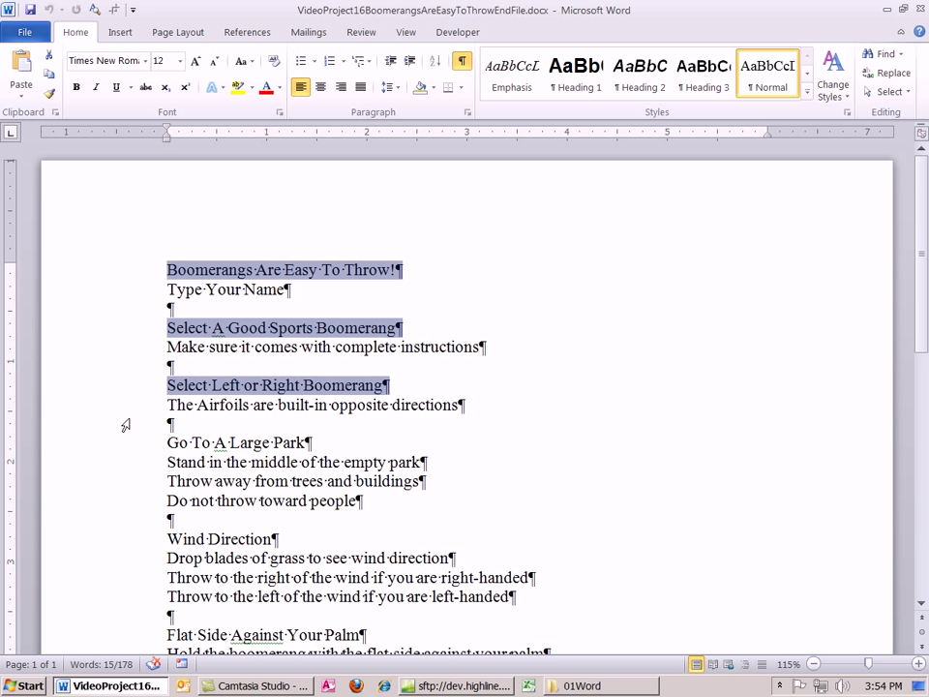
scroll(278, 385, "down", 2)
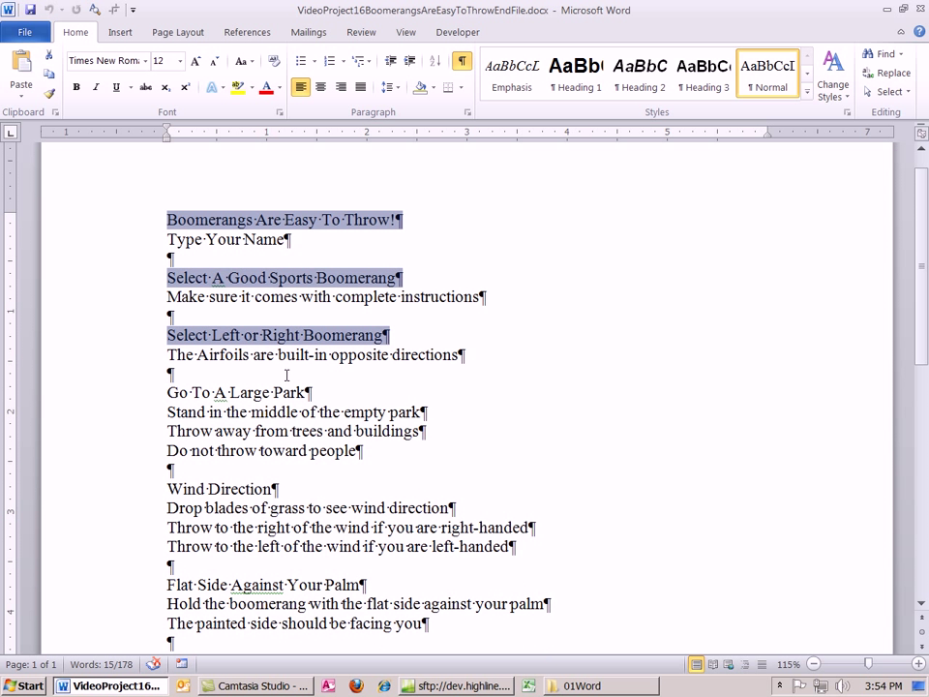
left_click(106, 345, "ctrl")
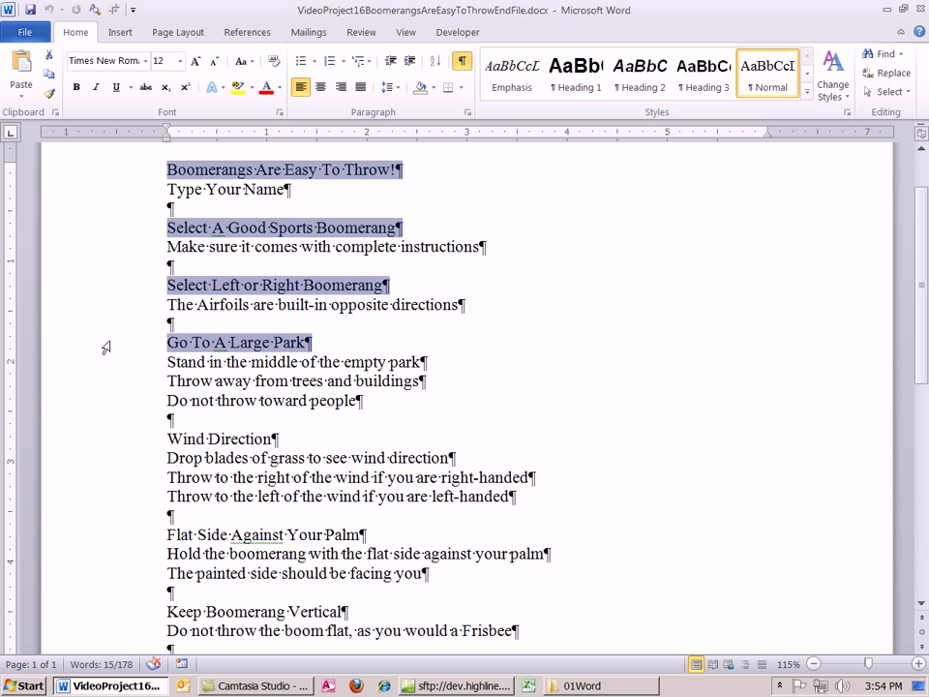
left_click(107, 440, "ctrl")
left_click(107, 533, "ctrl")
scroll(116, 503, "down", 3)
scroll(124, 469, "down", 1)
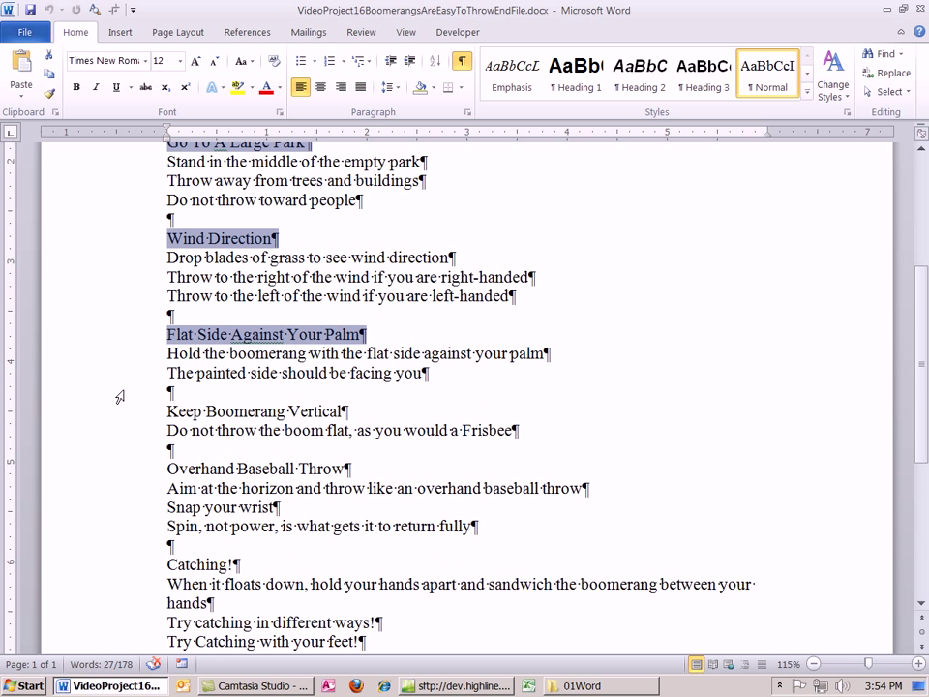
left_click(125, 414, "ctrl")
left_click(119, 478, "ctrl")
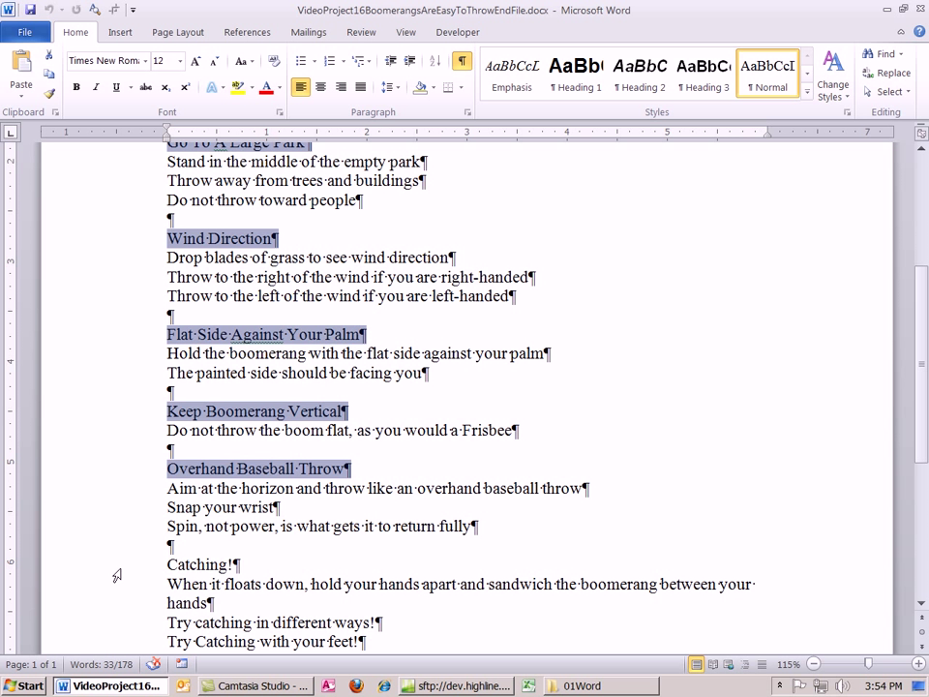
left_click(126, 564, "ctrl")
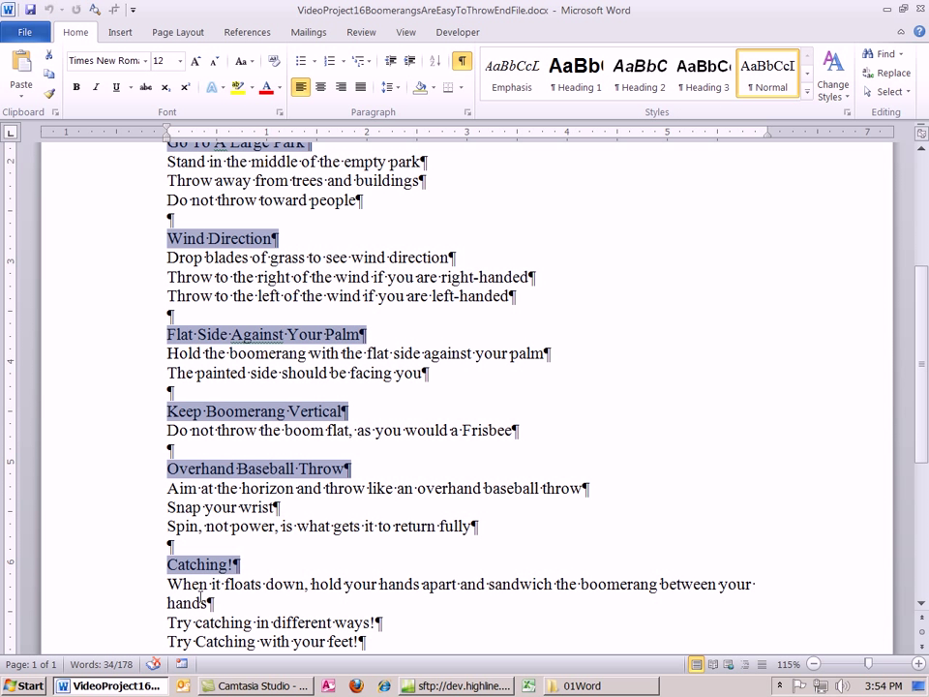
scroll(257, 498, "down", 5)
scroll(286, 534, "up", 10)
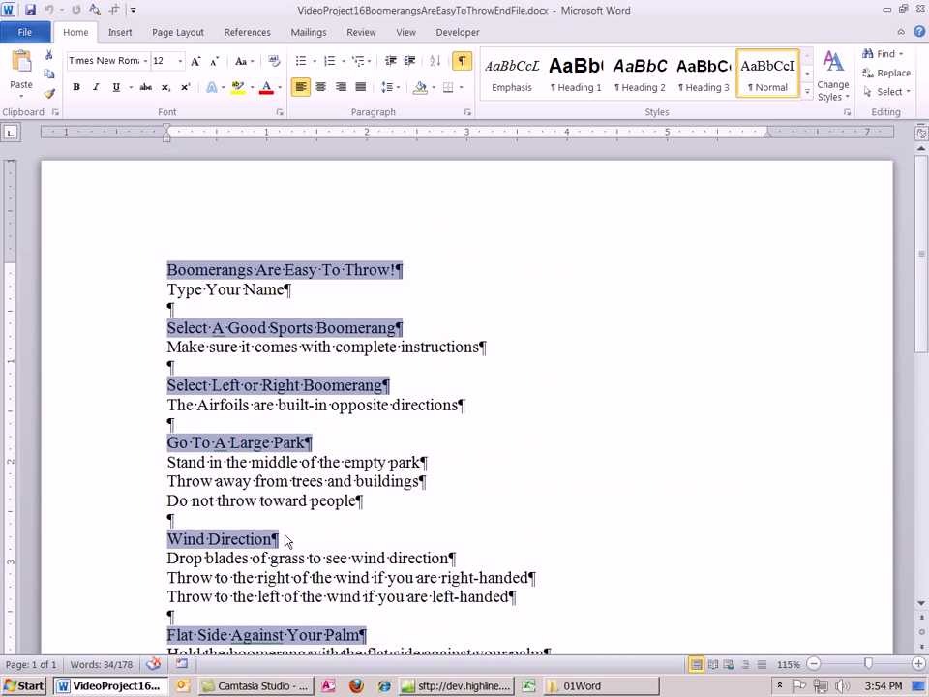
scroll(386, 417, "down", 5)
scroll(387, 417, "down", 1)
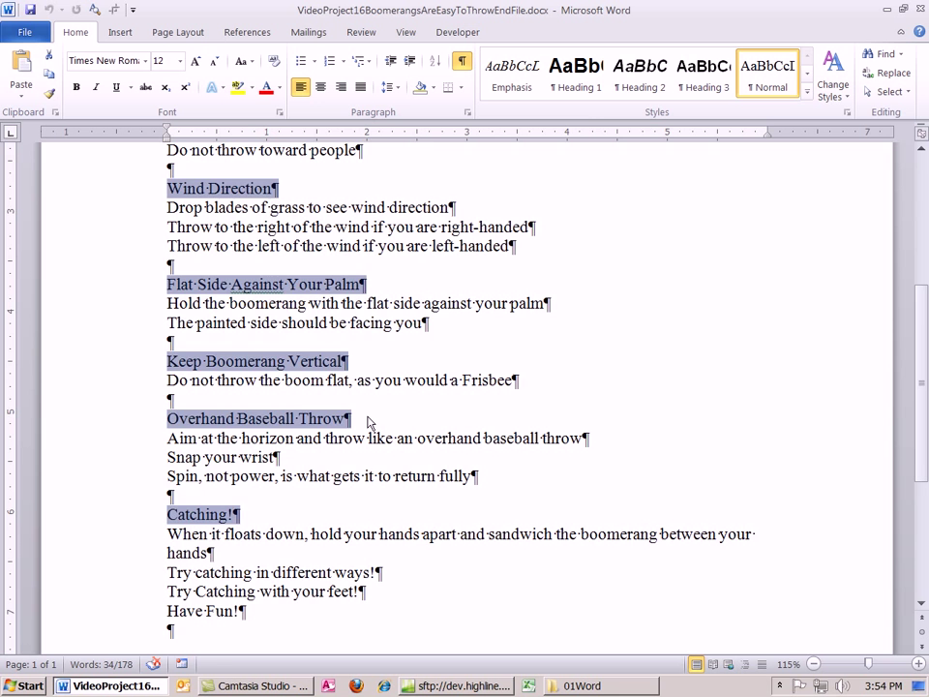
scroll(369, 417, "up", 6)
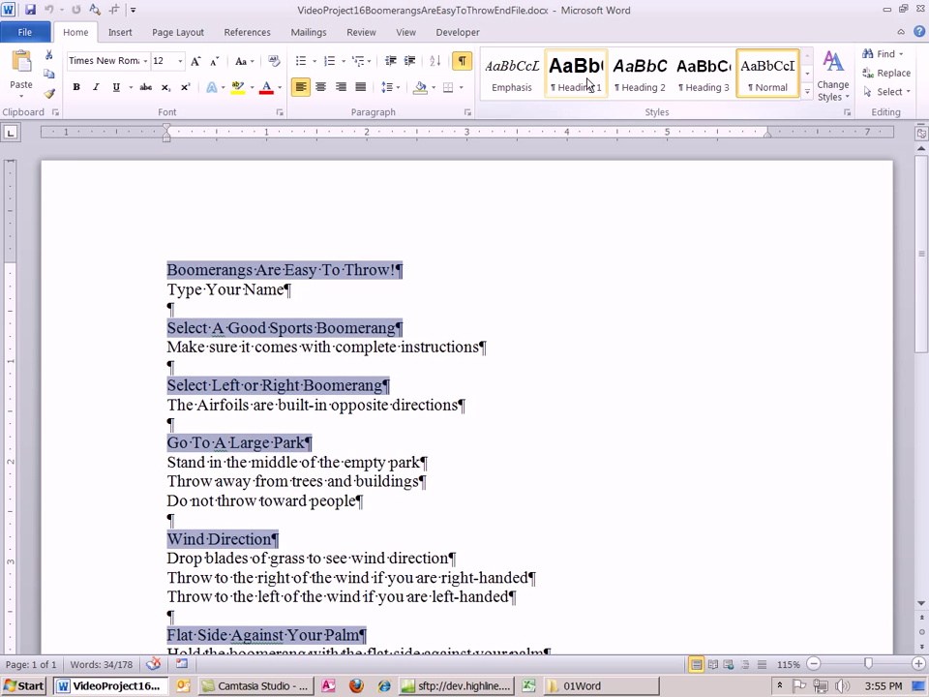
left_click(589, 85)
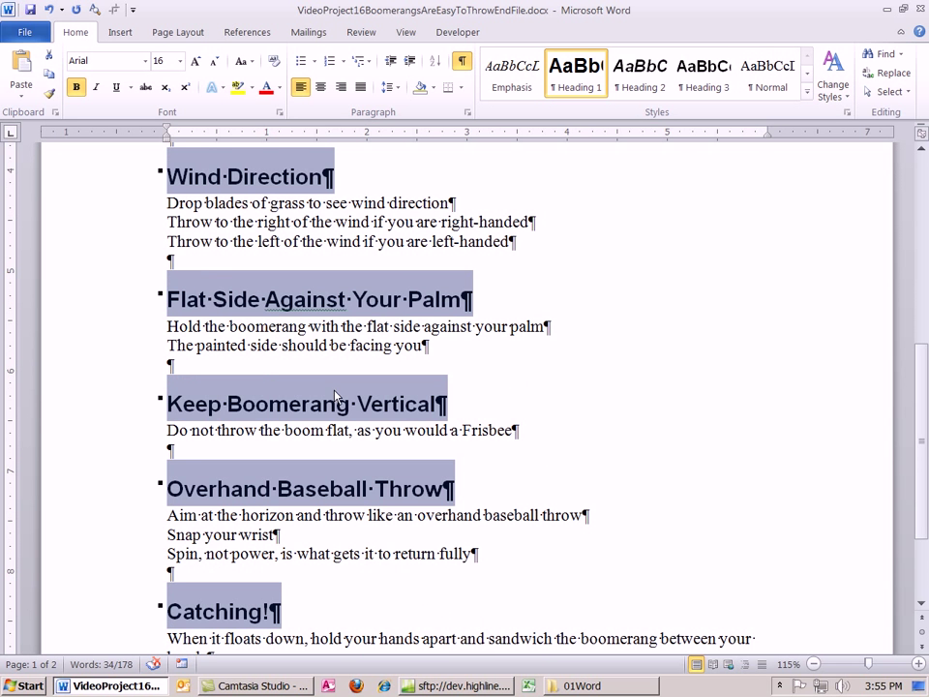
scroll(336, 397, "up", 3)
scroll(396, 485, "up", 1)
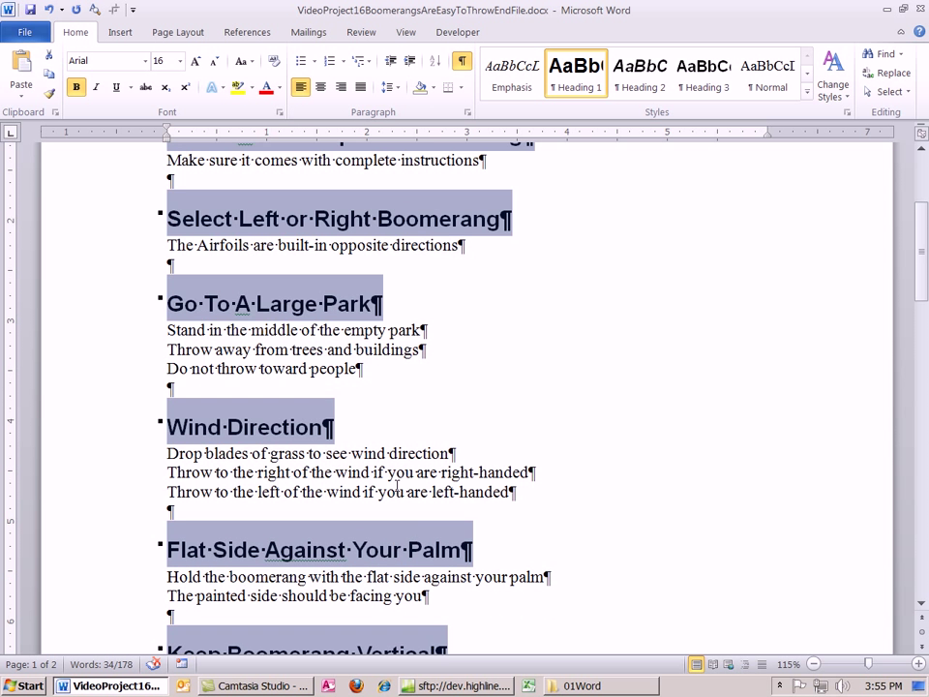
scroll(396, 485, "up", 1)
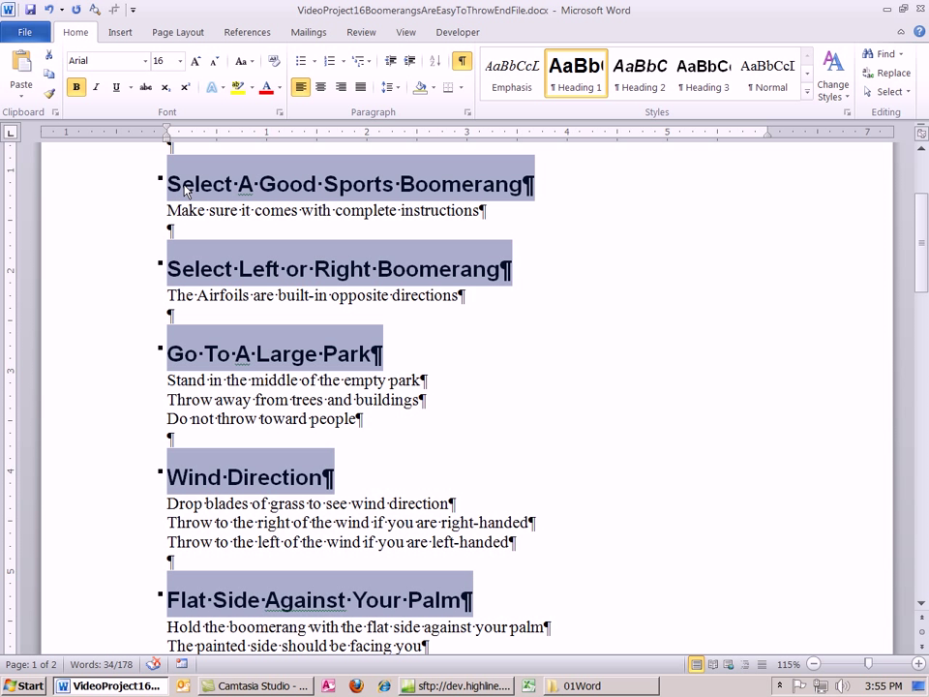
left_click(115, 213)
left_click(120, 296, "ctrl")
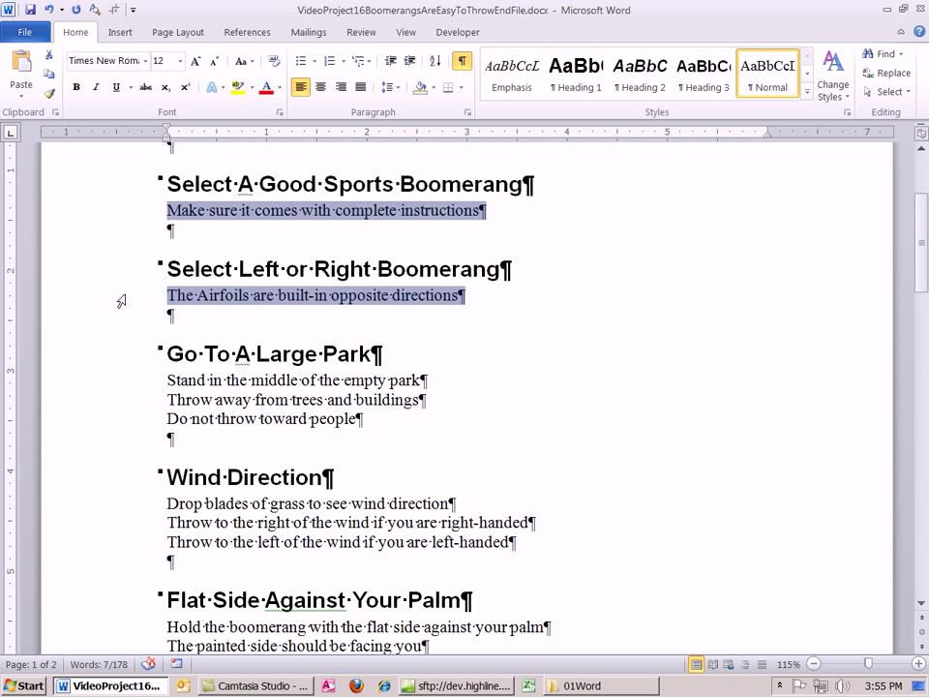
left_click(113, 316, "ctrl")
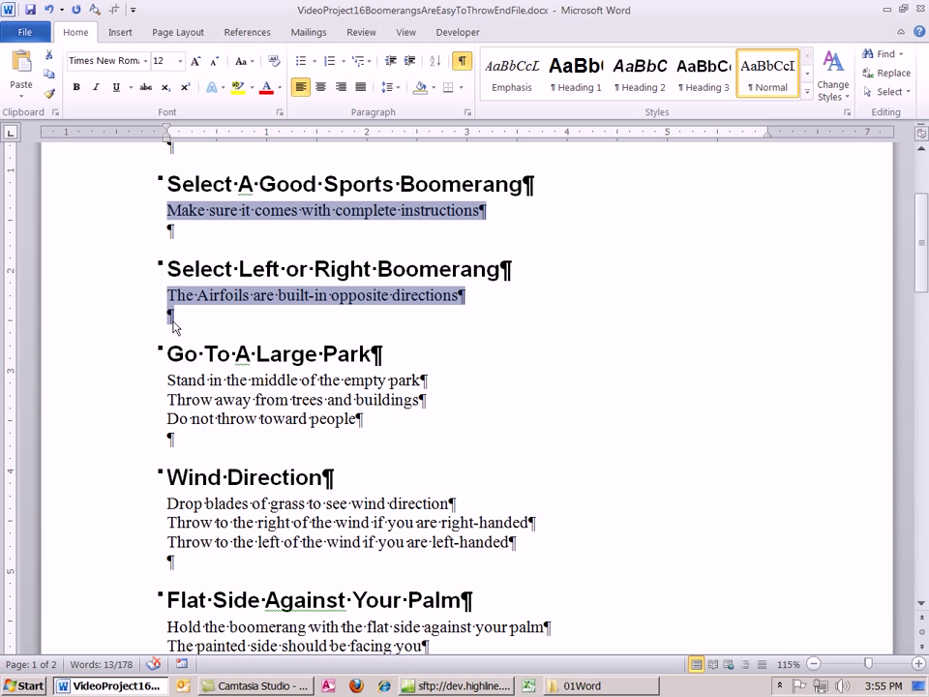
left_click(116, 441)
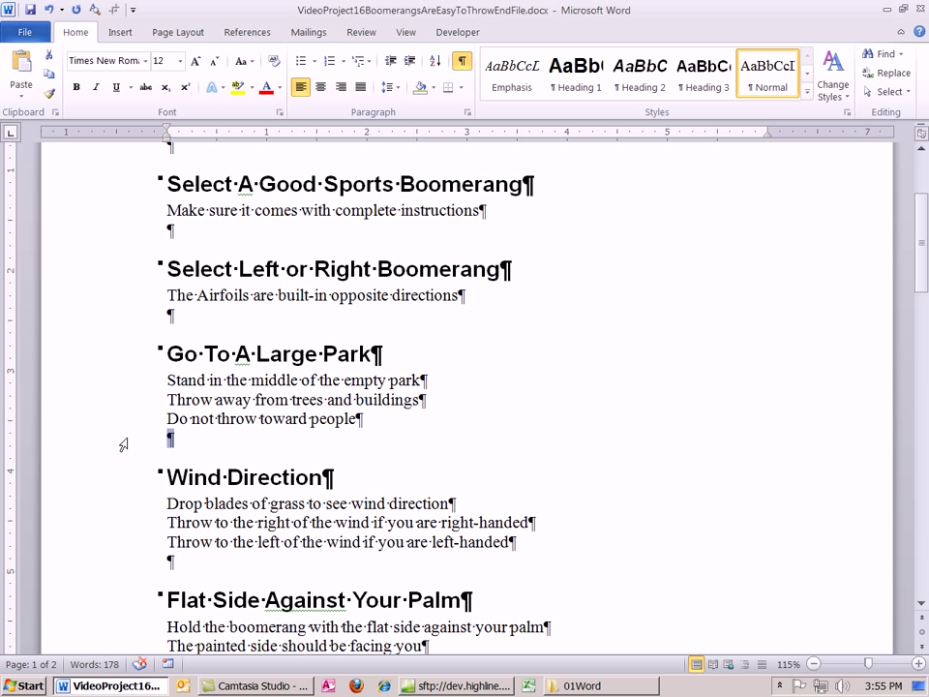
Try the Heading 1 style on the blank line above Wind Direction and revert it
left_click(581, 73)
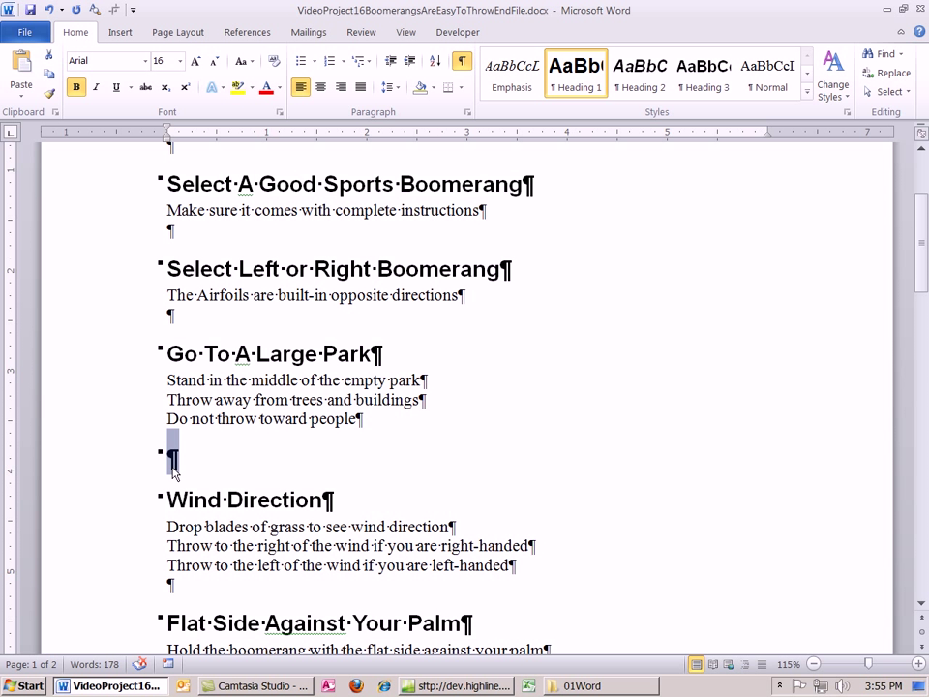
key("ctrl+shift+n")
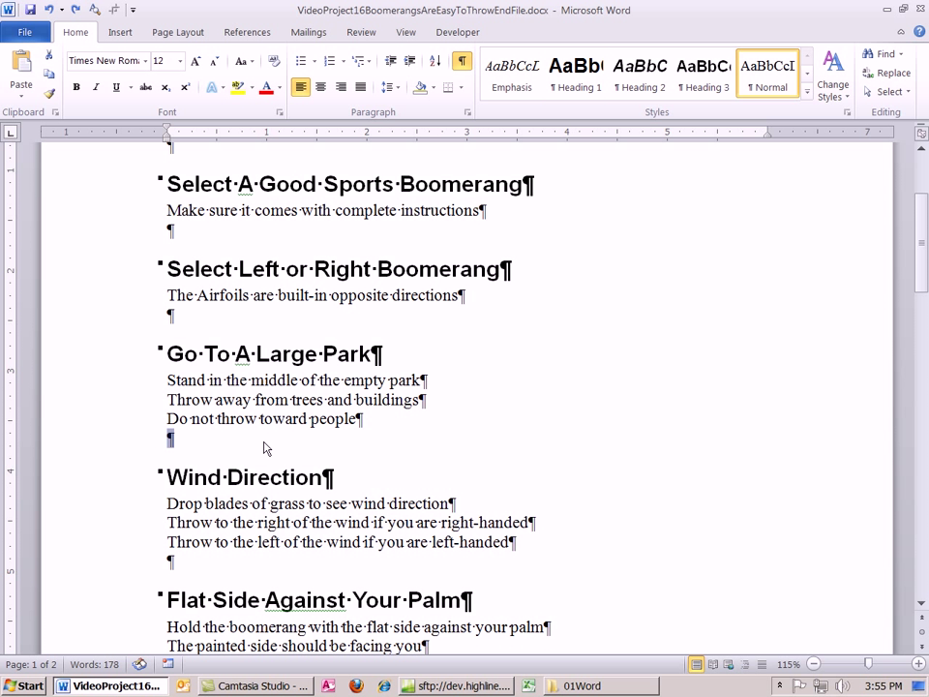
Apply the Heading 2 style to all supporting lines under the section headings, from Make sure it comes with complete instructions through Have Fun!
left_click(125, 213)
left_click(131, 297, "ctrl")
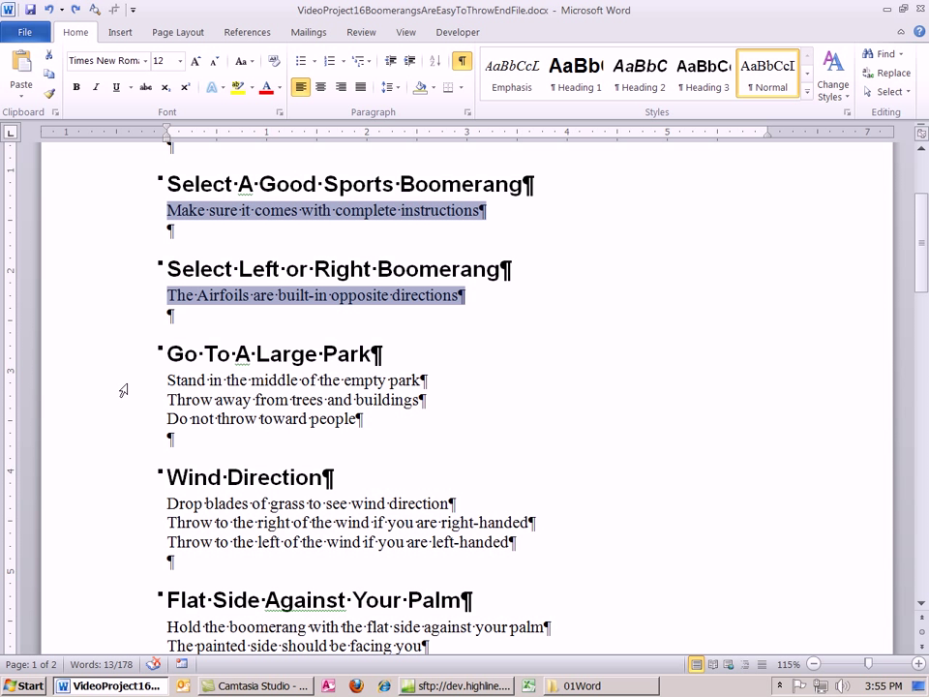
left_click_drag(125, 388, 125, 419)
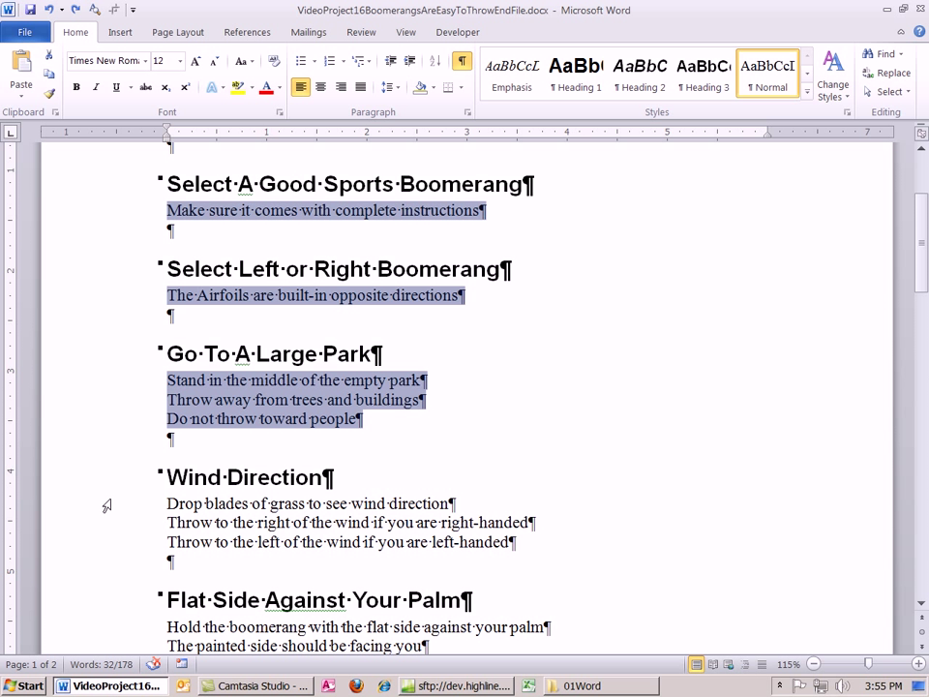
left_click_drag(113, 502, 114, 547)
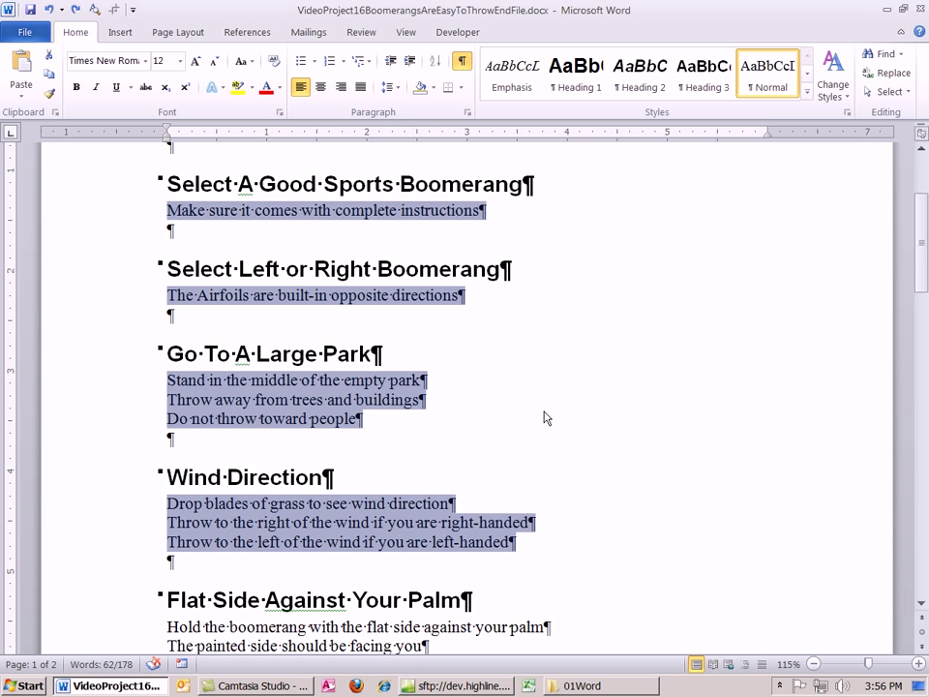
scroll(546, 417, "down", 5)
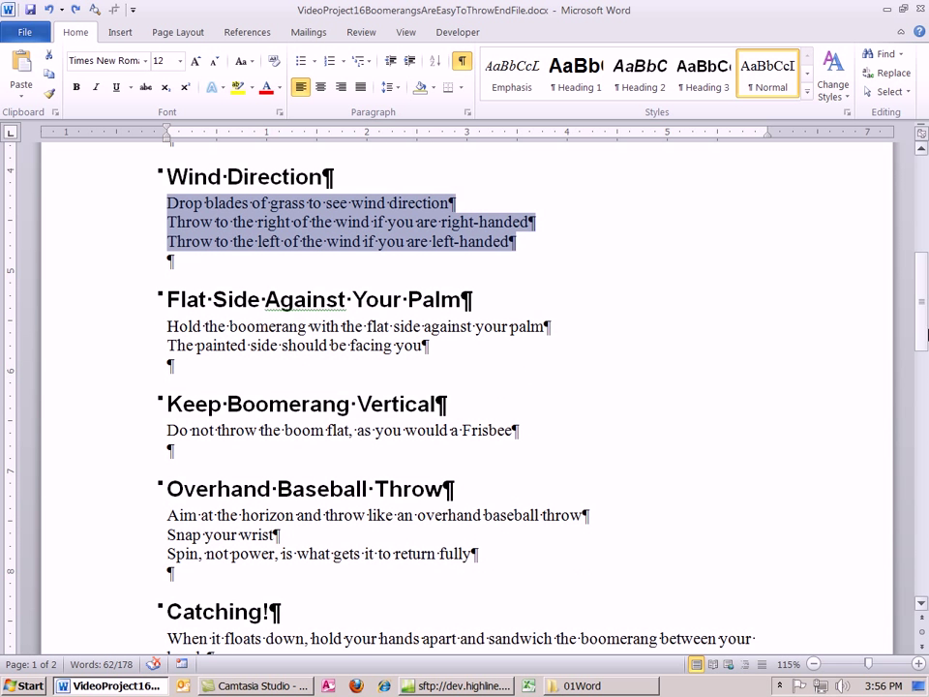
left_click_drag(927, 333, 926, 353)
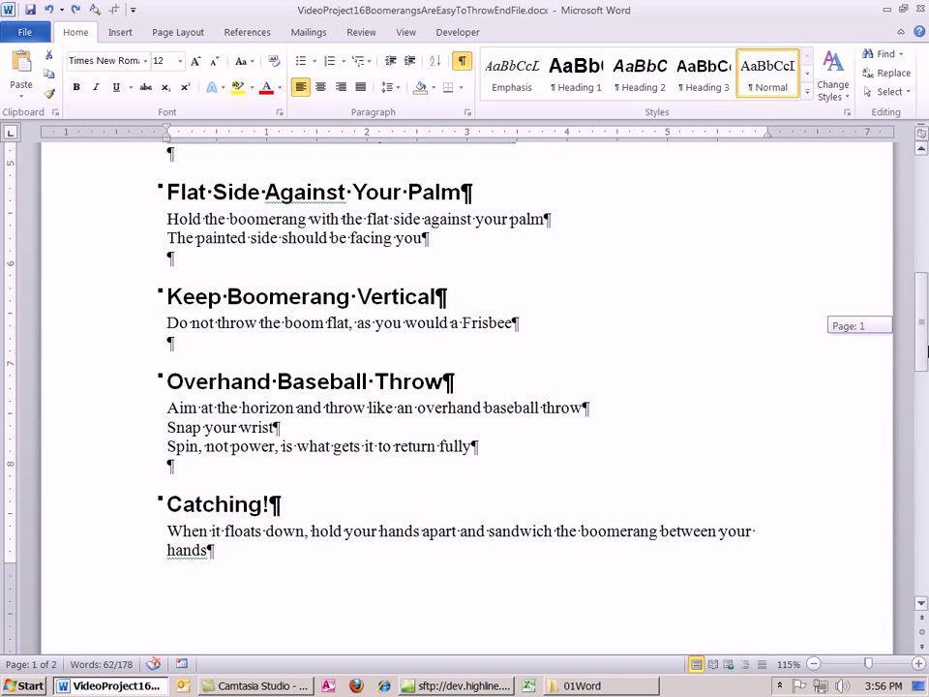
left_click_drag(114, 228, 114, 239)
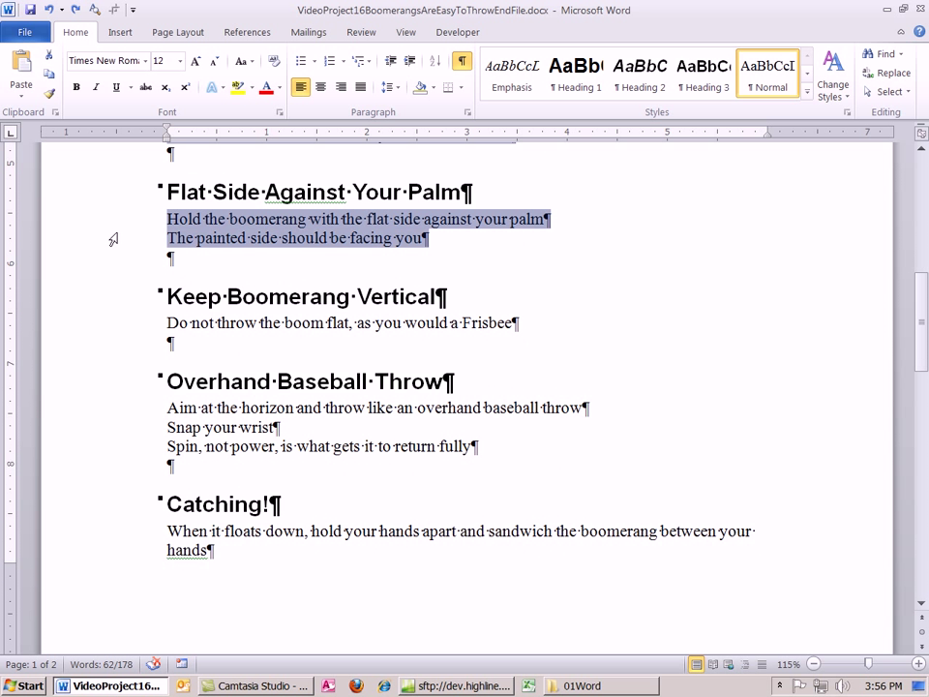
left_click(107, 326, "ctrl")
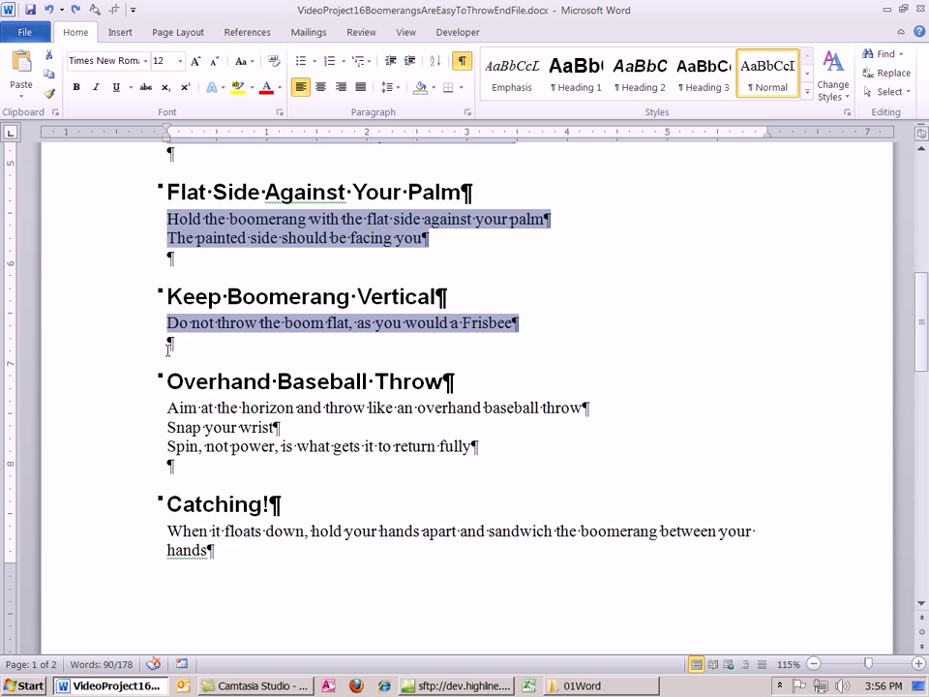
left_click_drag(109, 412, 111, 450)
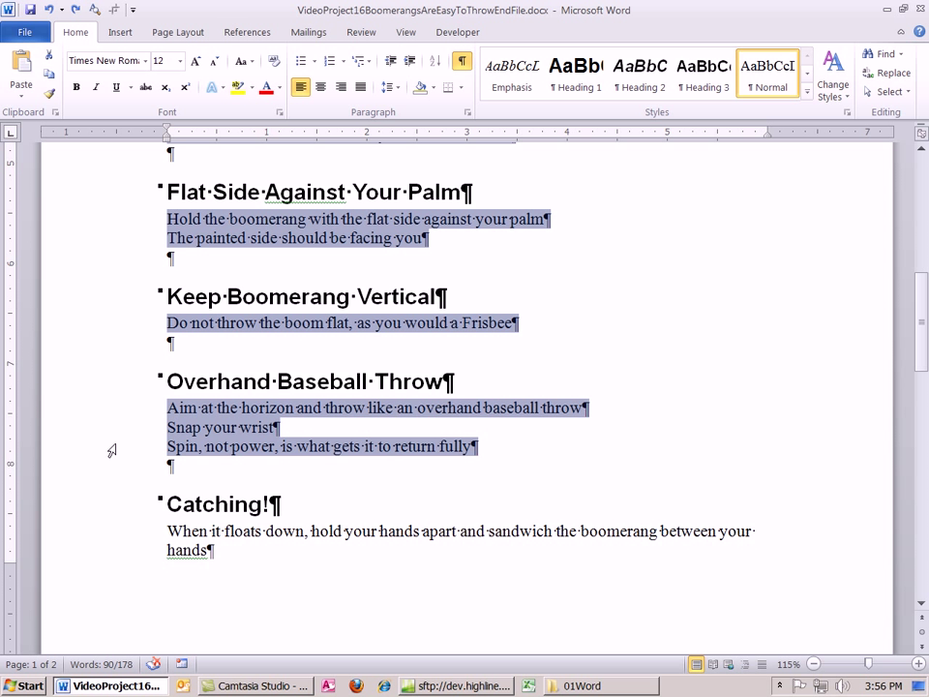
scroll(171, 467, "down", 3)
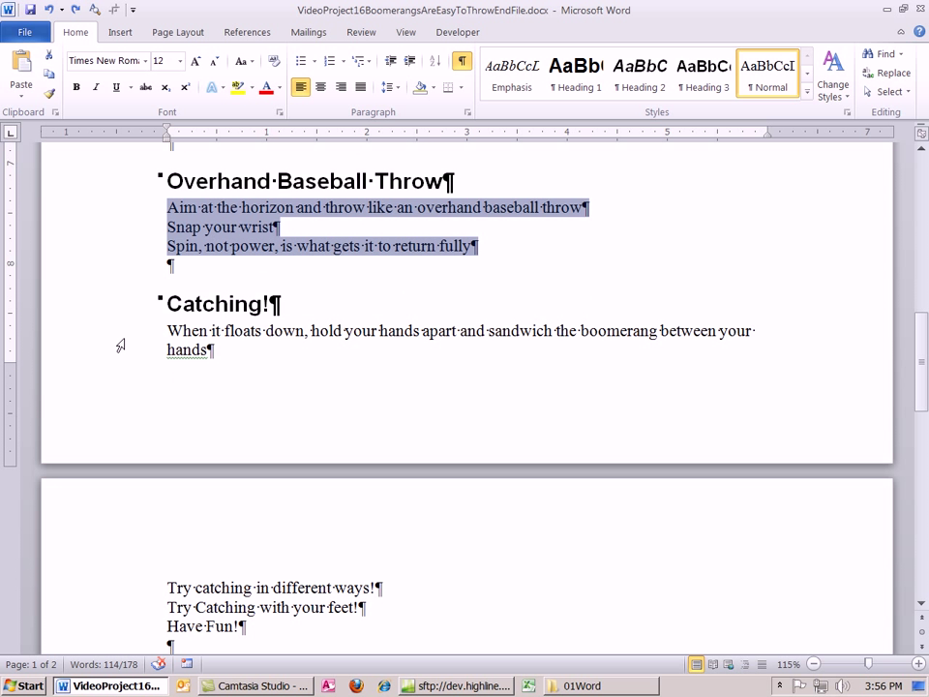
scroll(122, 336, "down", 2)
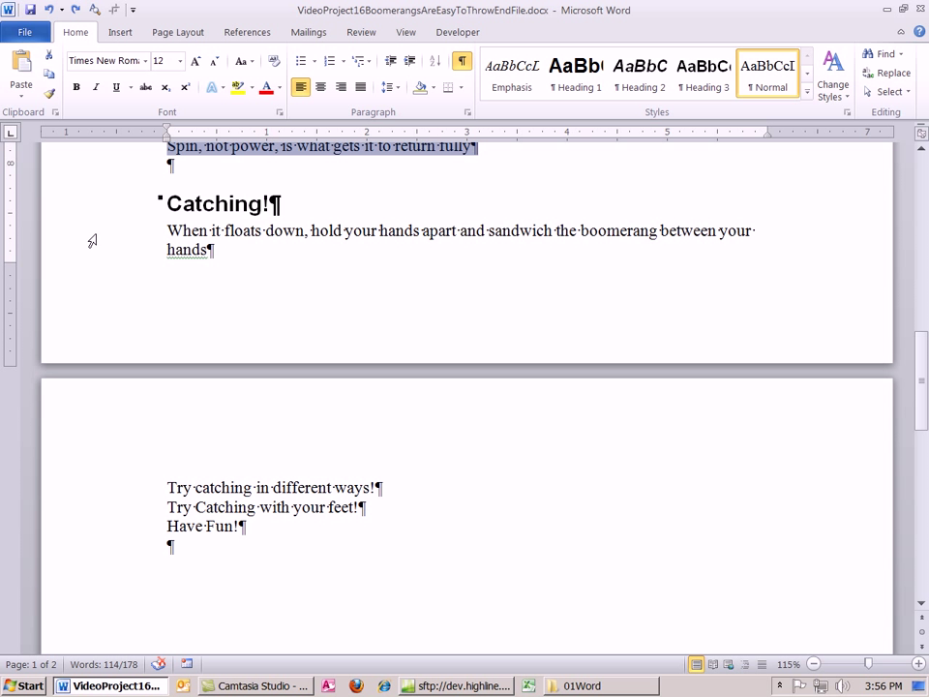
left_click_drag(89, 237, 109, 532)
scroll(215, 521, "up", 5)
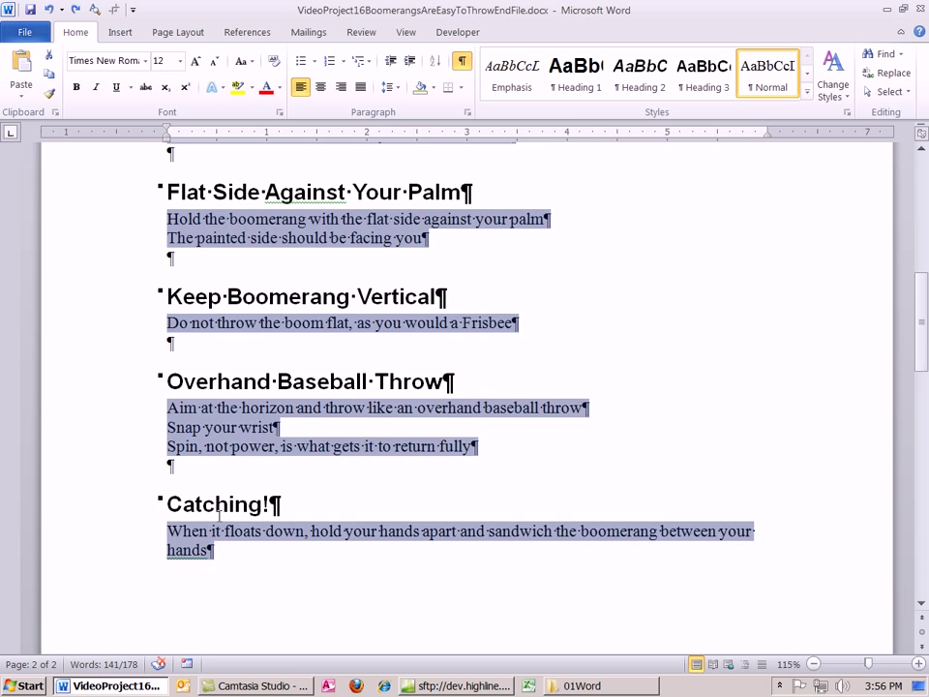
scroll(219, 516, "up", 6)
left_click(639, 83)
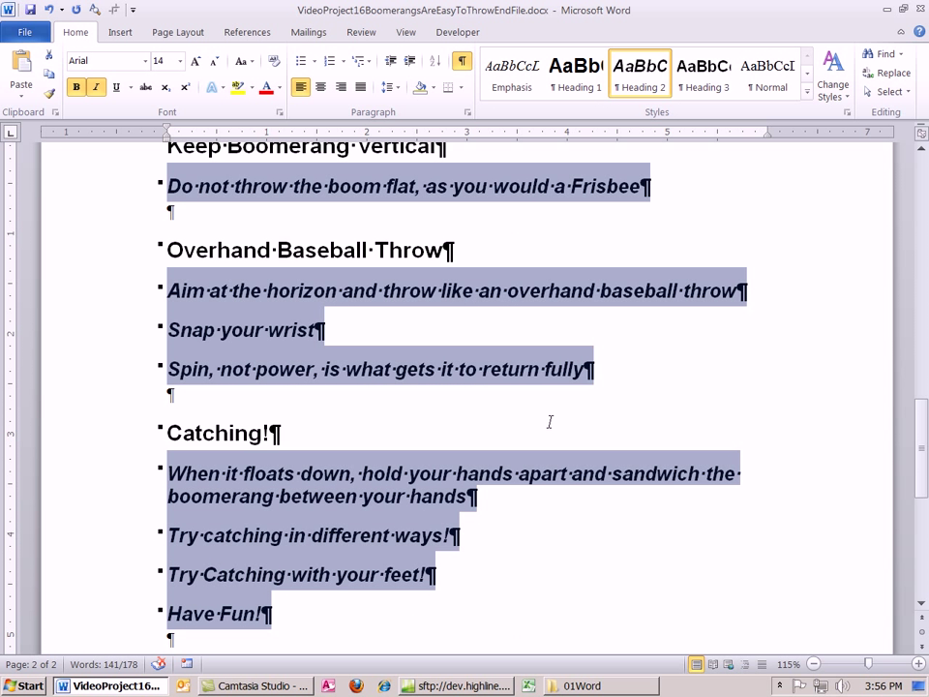
Apply the Heading 2 style to the Type Your Name line beneath the document title
scroll(550, 421, "up", 10)
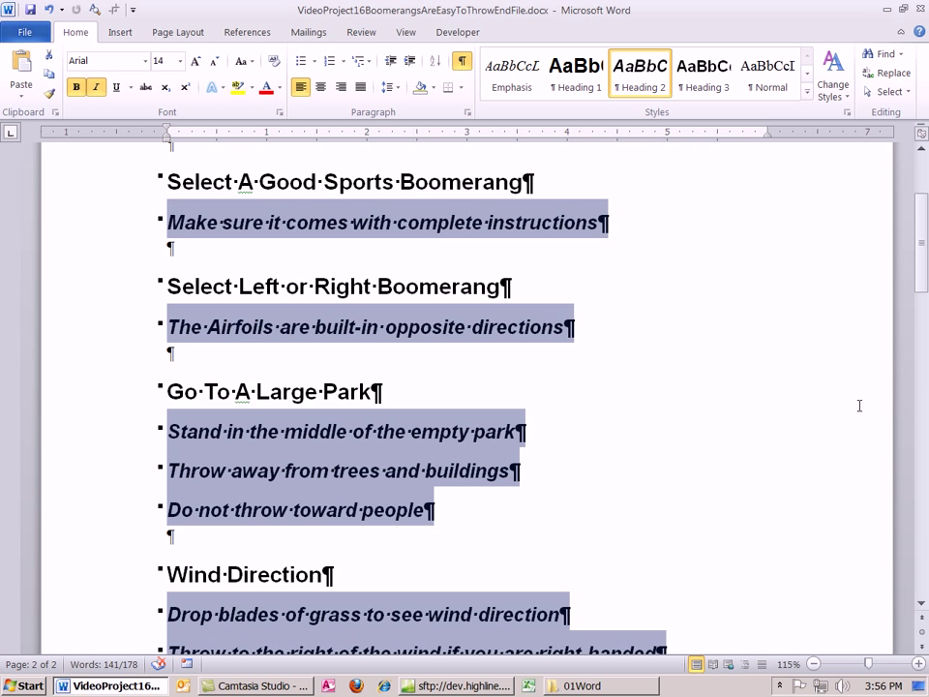
left_click_drag(921, 275, 921, 256)
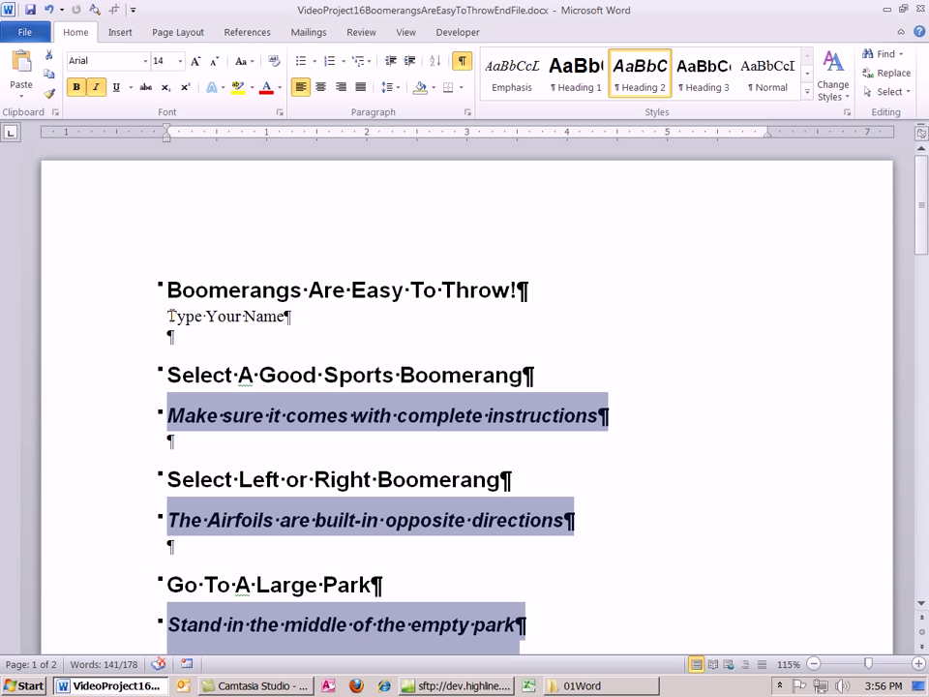
left_click(69, 323)
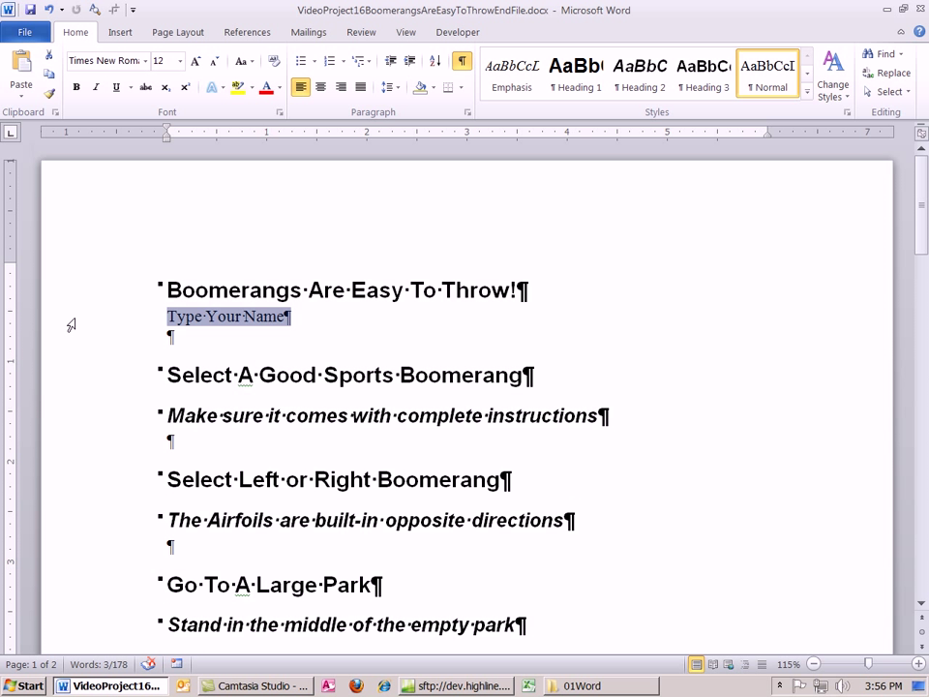
left_click(639, 85)
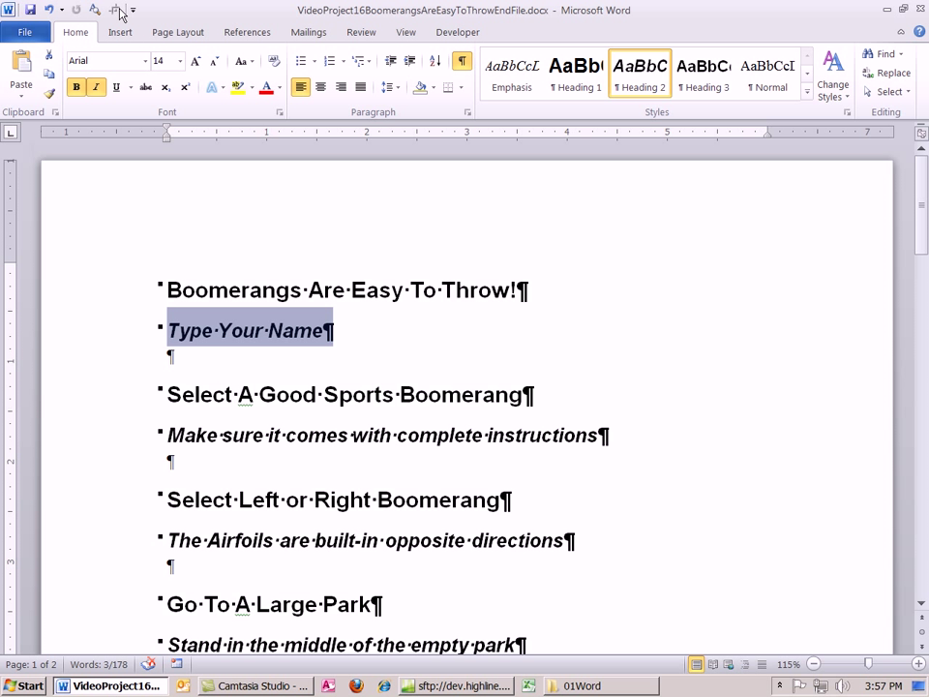
Open the Quick Access Toolbar customization and list All Commands as the available commands
right_click(74, 10)
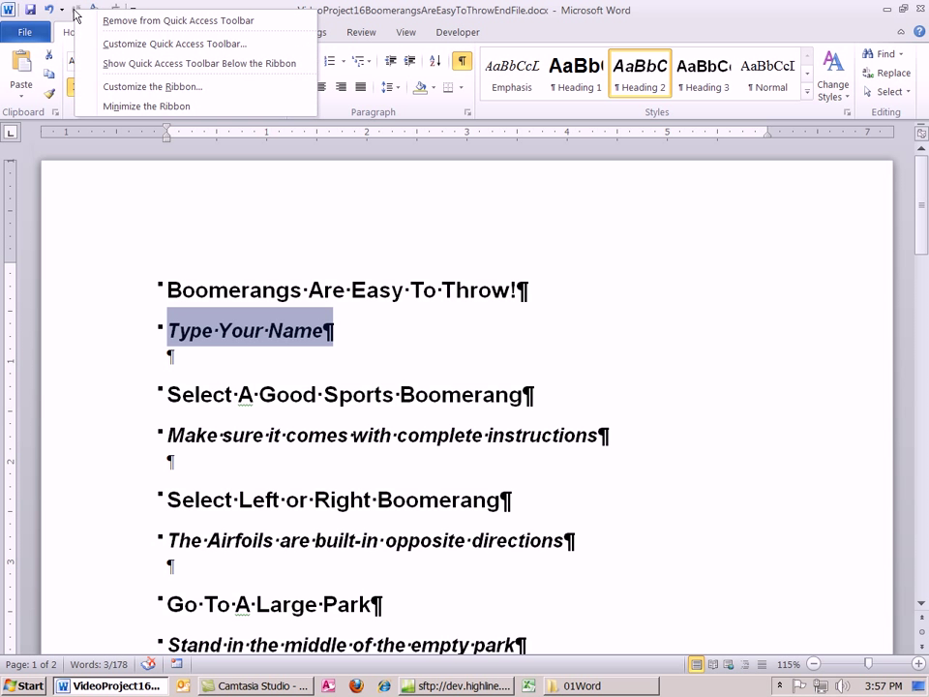
left_click(113, 45)
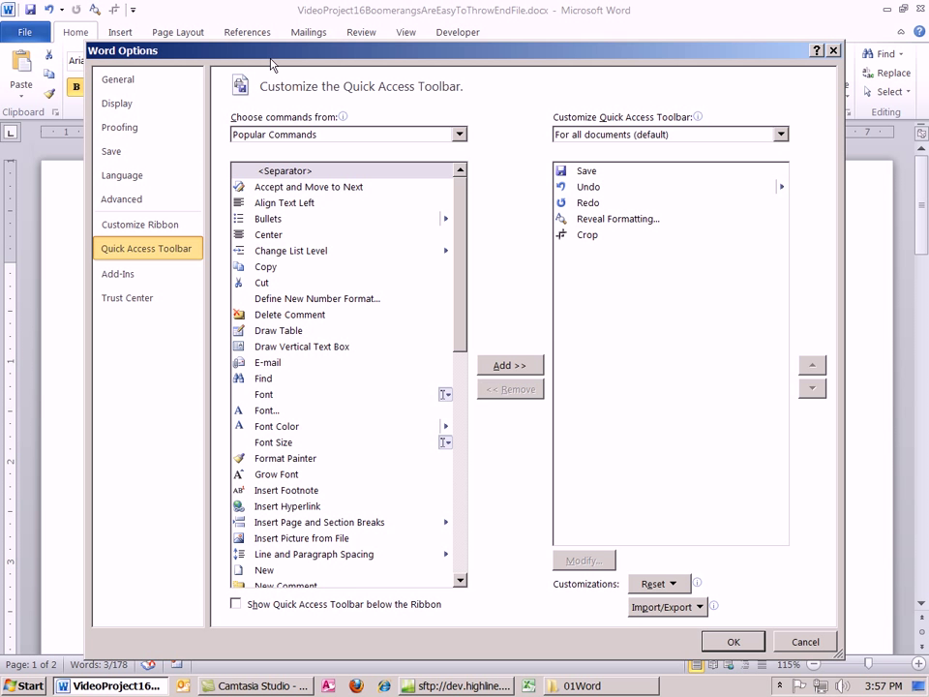
left_click_drag(271, 60, 271, 49)
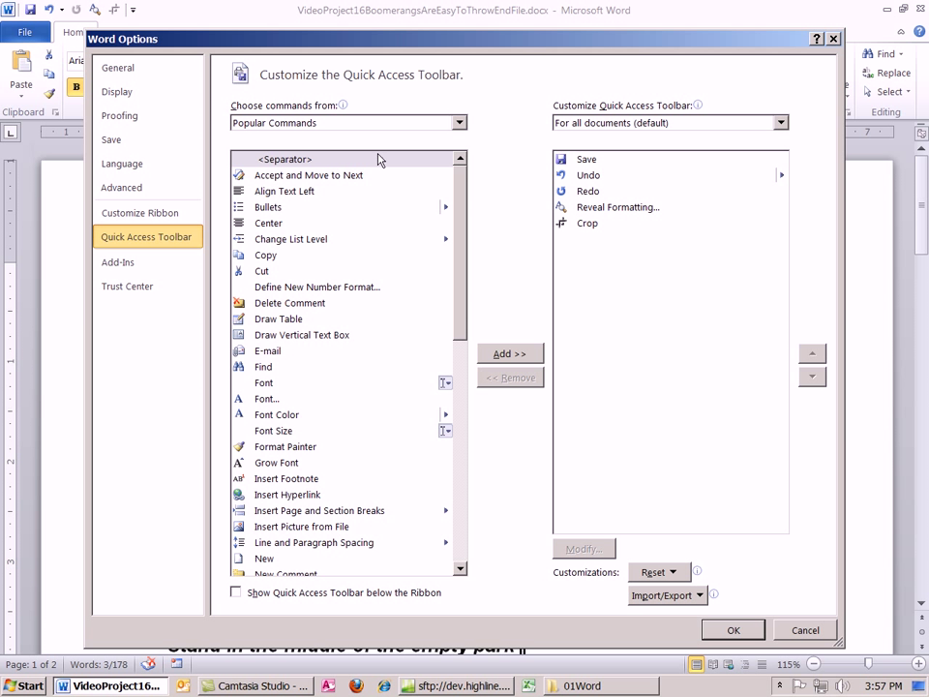
left_click(459, 122)
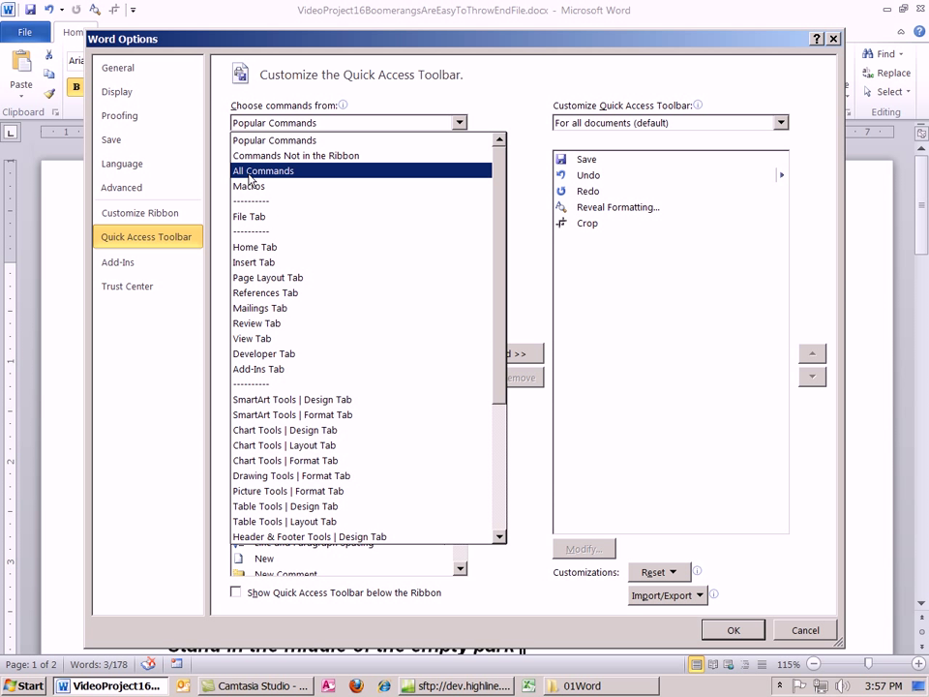
left_click(249, 172)
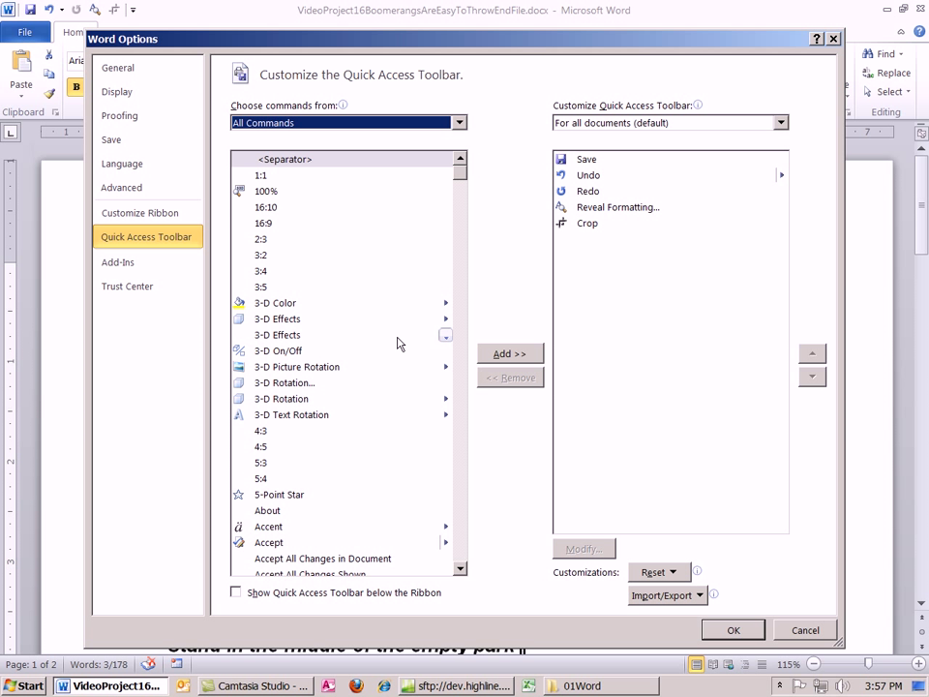
Add the Send to Microsoft PowerPoint command to the Quick Access Toolbar for all documents
left_click(256, 494)
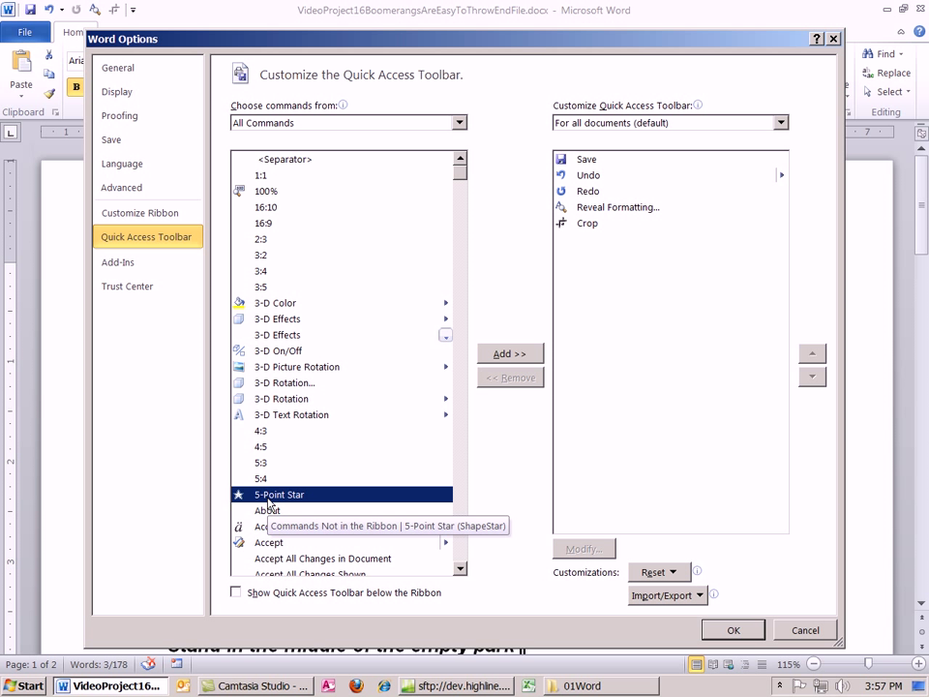
left_click(306, 400)
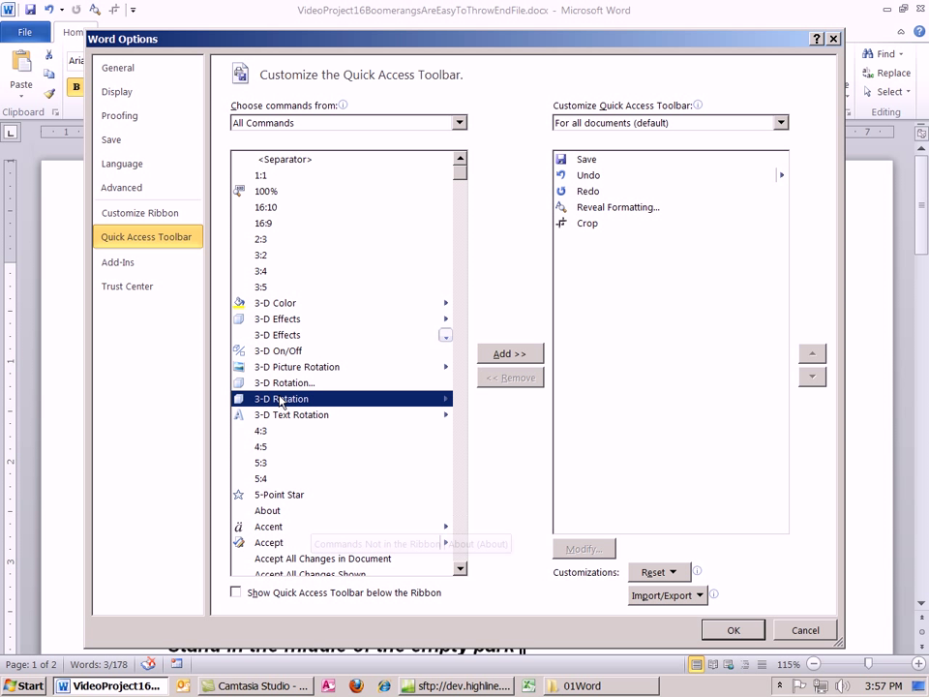
key("s")
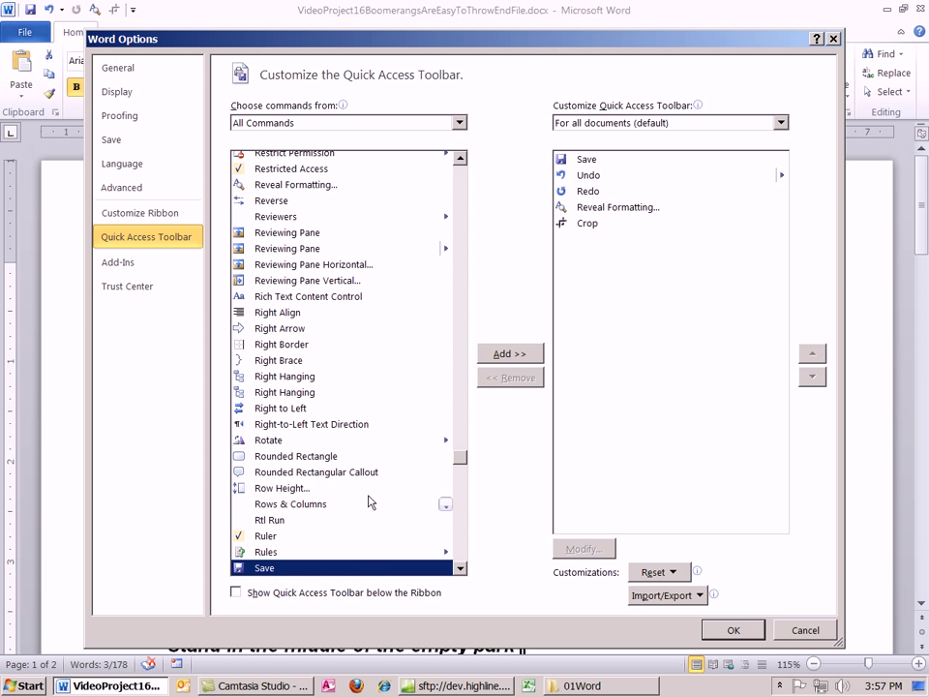
left_click_drag(463, 570, 461, 572)
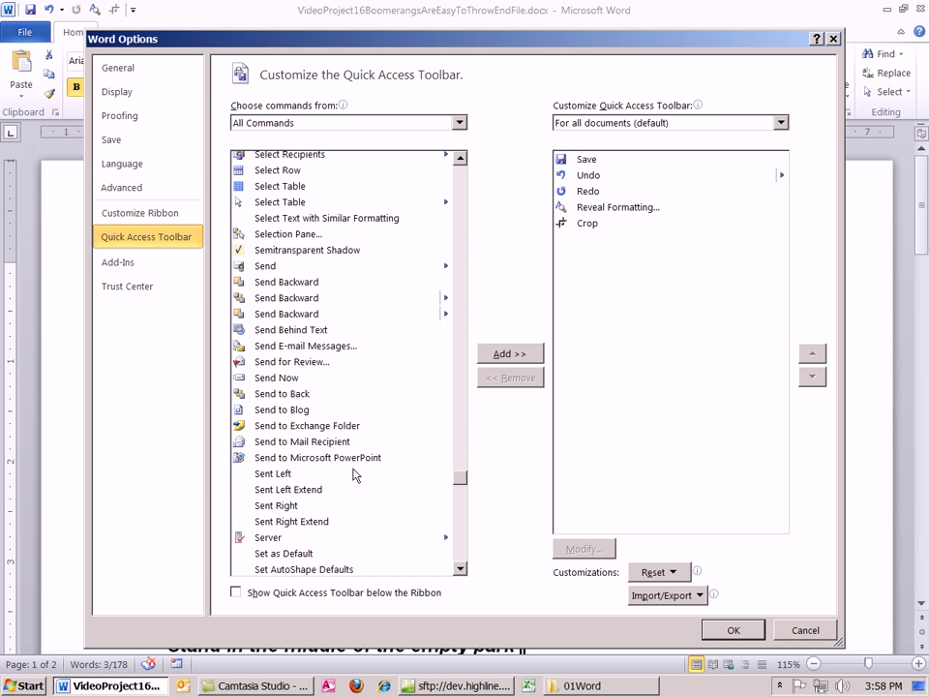
left_click(274, 461)
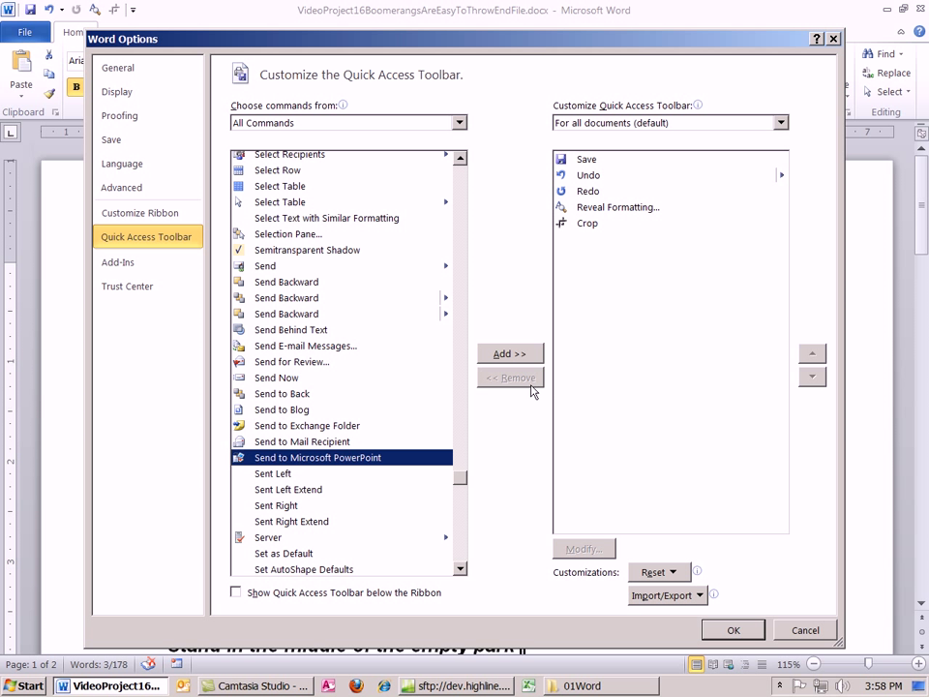
left_click(517, 356)
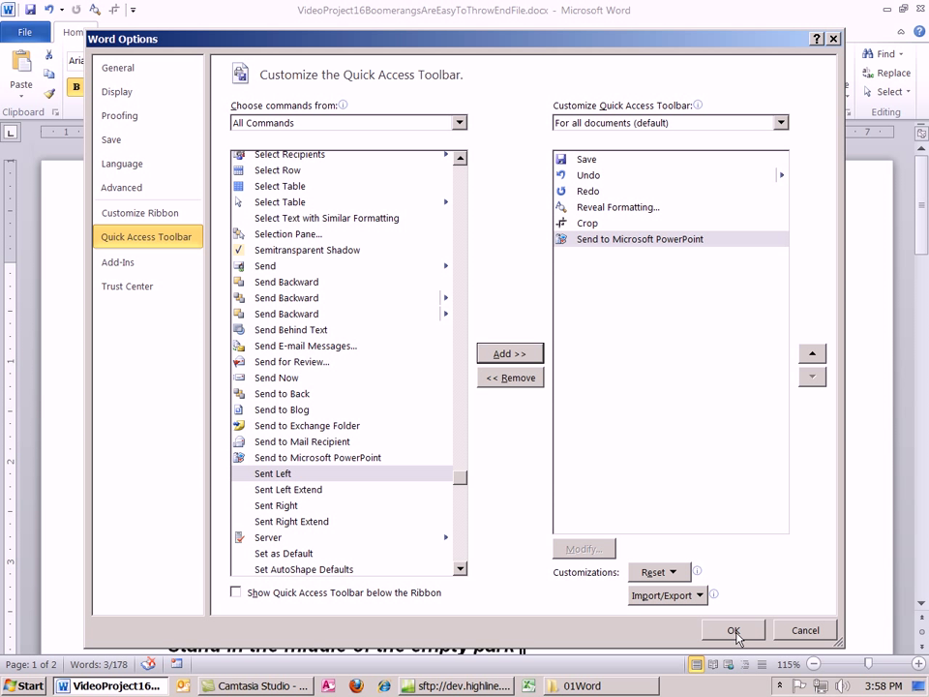
left_click(733, 630)
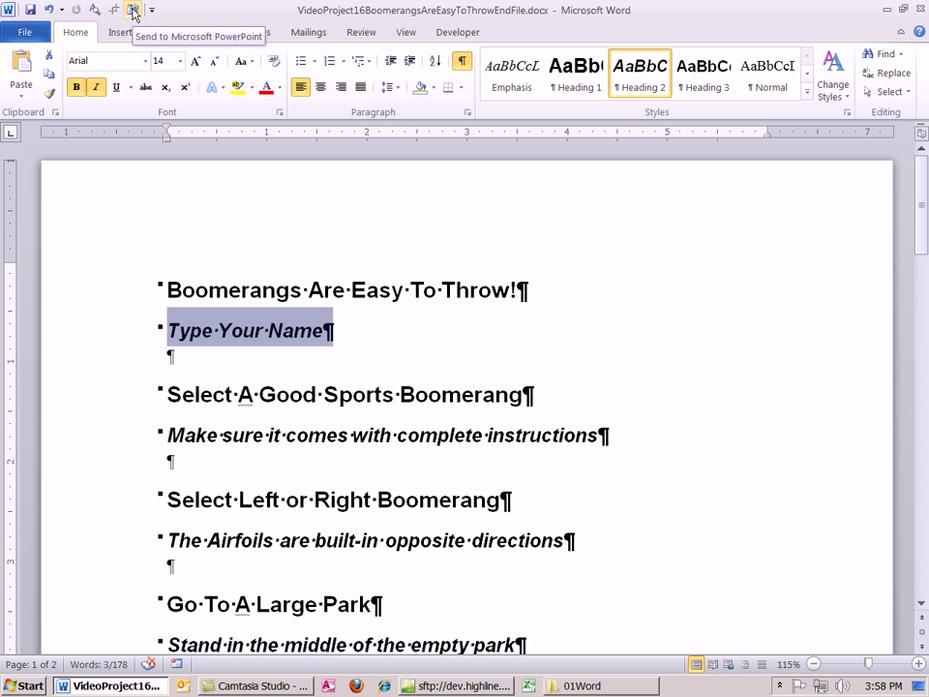
Send the styled boomerang document to Microsoft PowerPoint and maximize the new presentation window
left_click(376, 325)
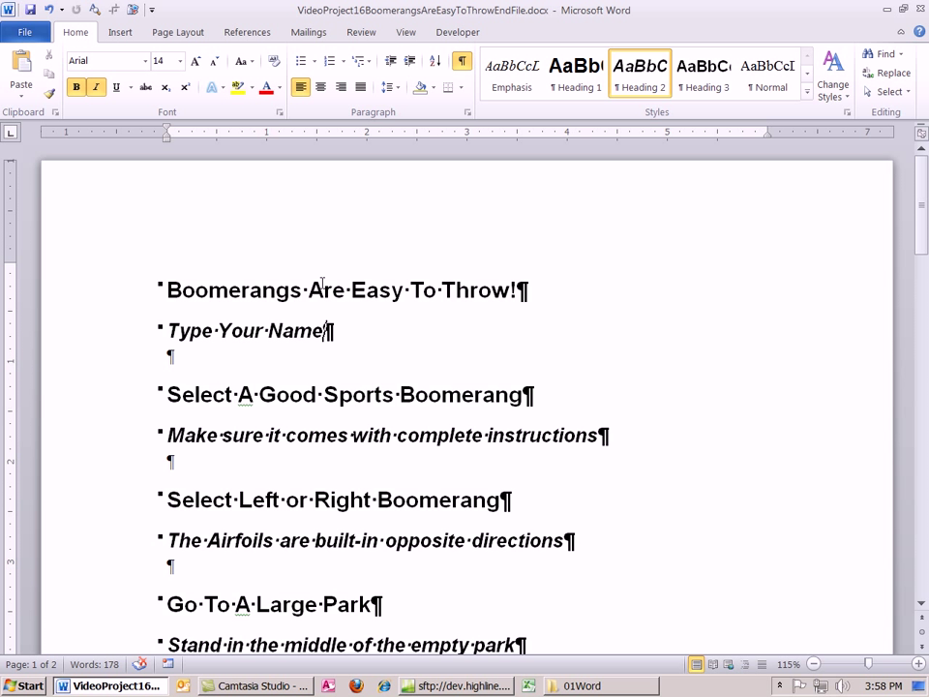
left_click(133, 10)
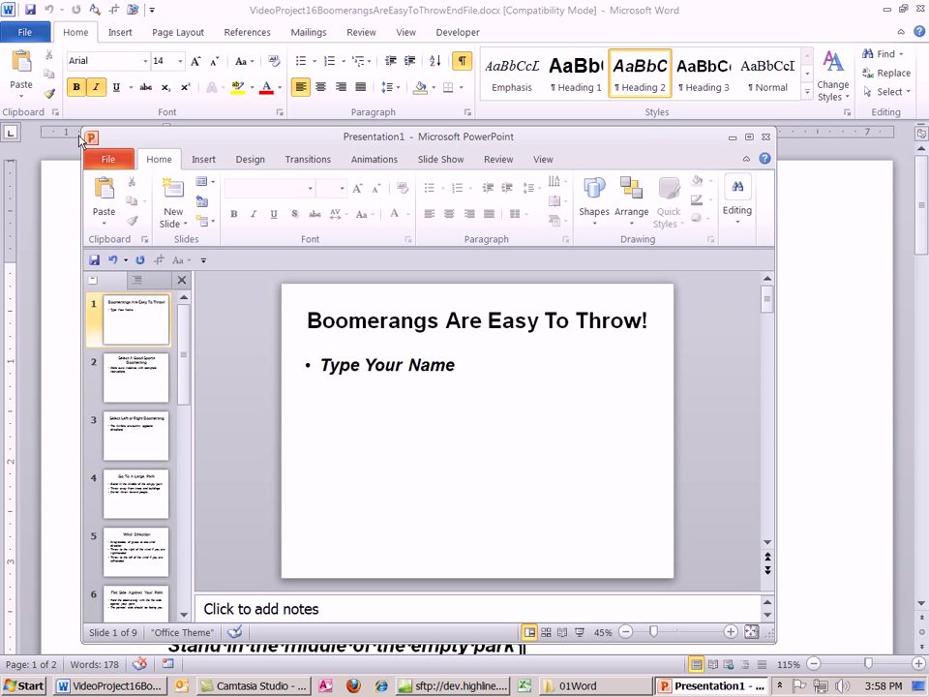
left_click(748, 136)
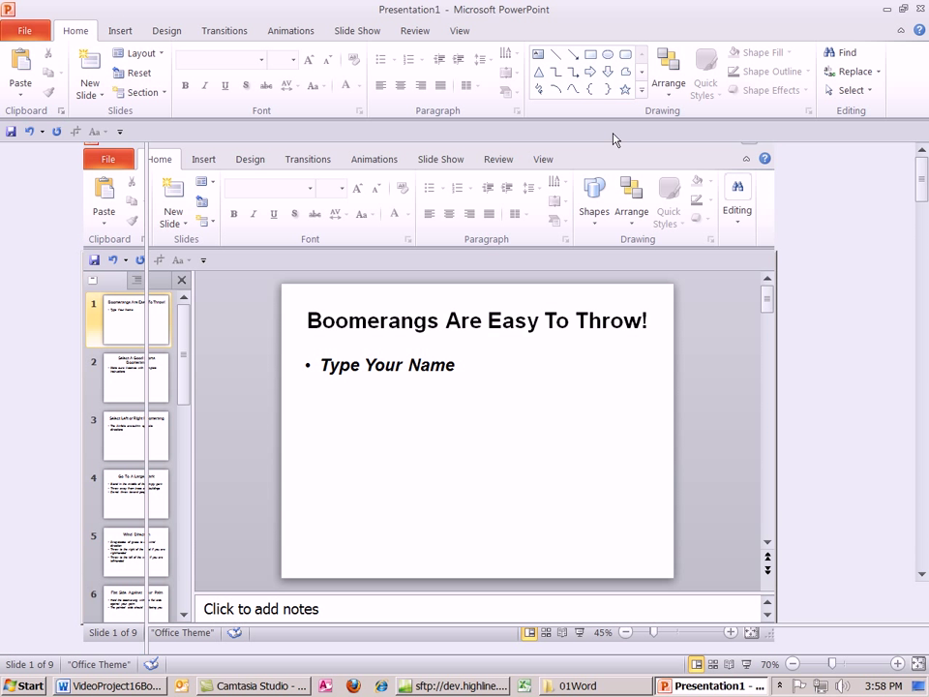
Widen the slide thumbnails pane and view slides 2 and 3 of the generated presentation
left_click_drag(145, 228, 206, 232)
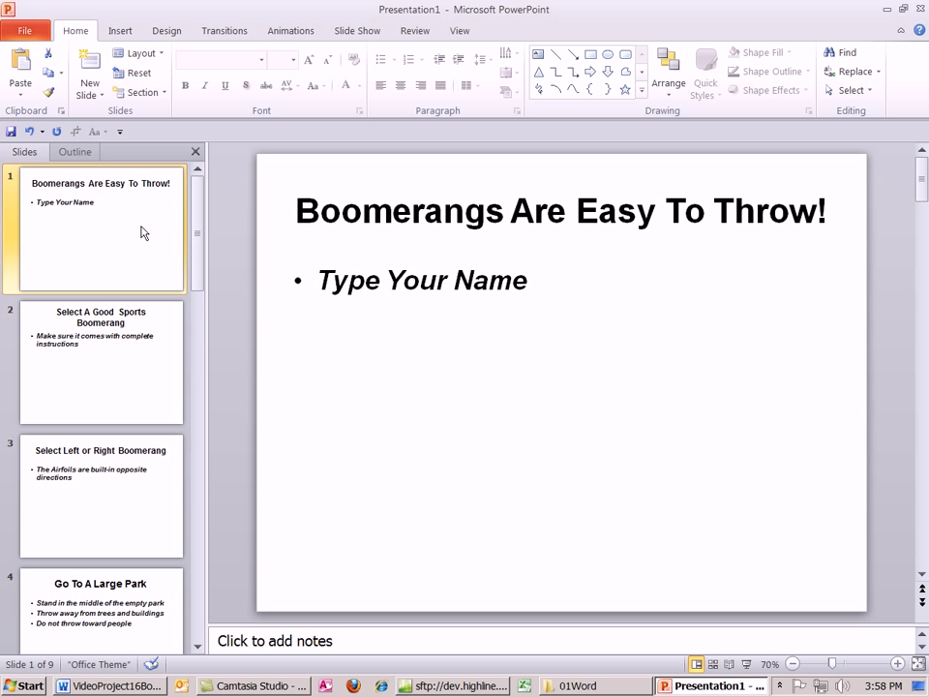
left_click(171, 356)
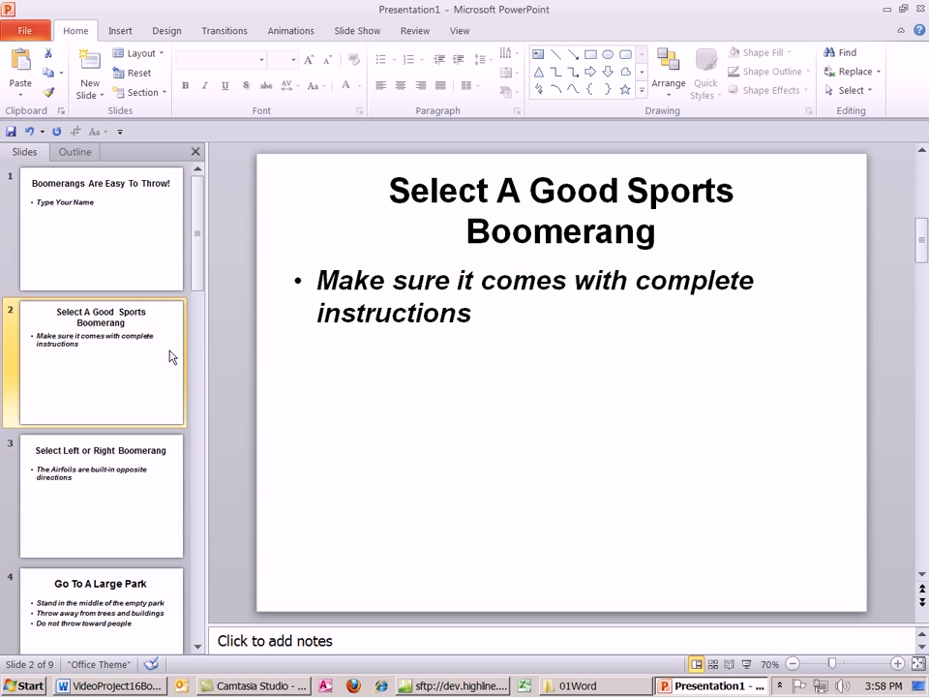
key("Down")
Change slide 1, Boomerangs Are Easy To Throw!, to the Title Slide layout
key("Up")
key("Up")
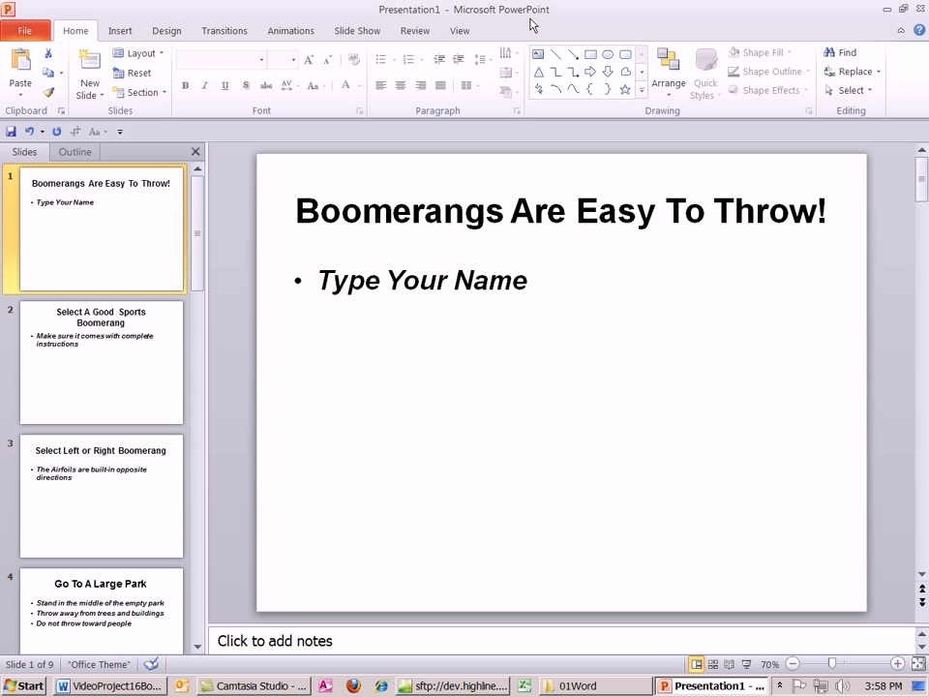
left_click(162, 64)
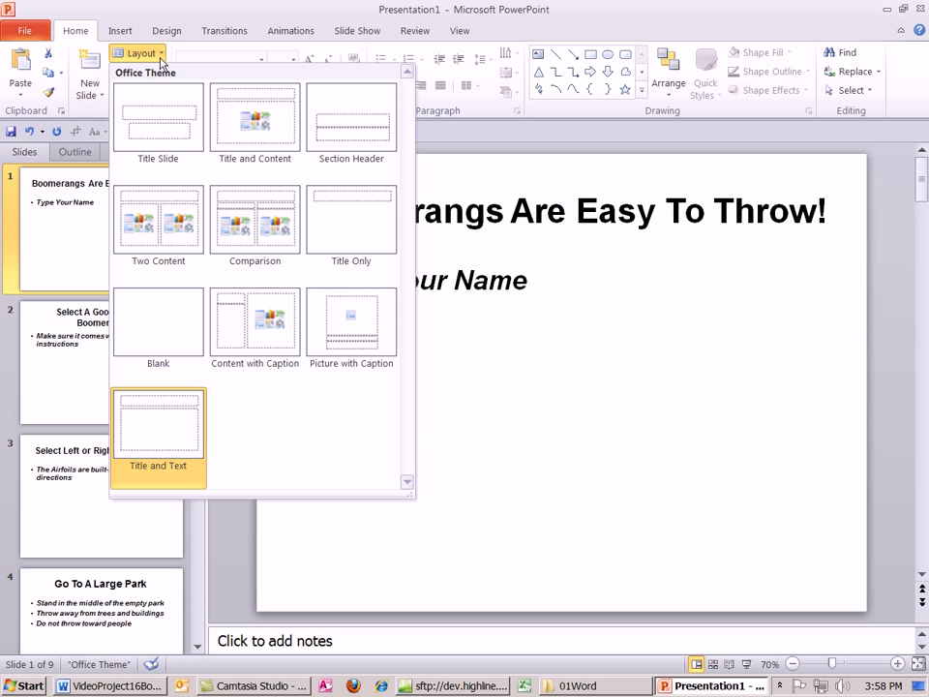
left_click(160, 120)
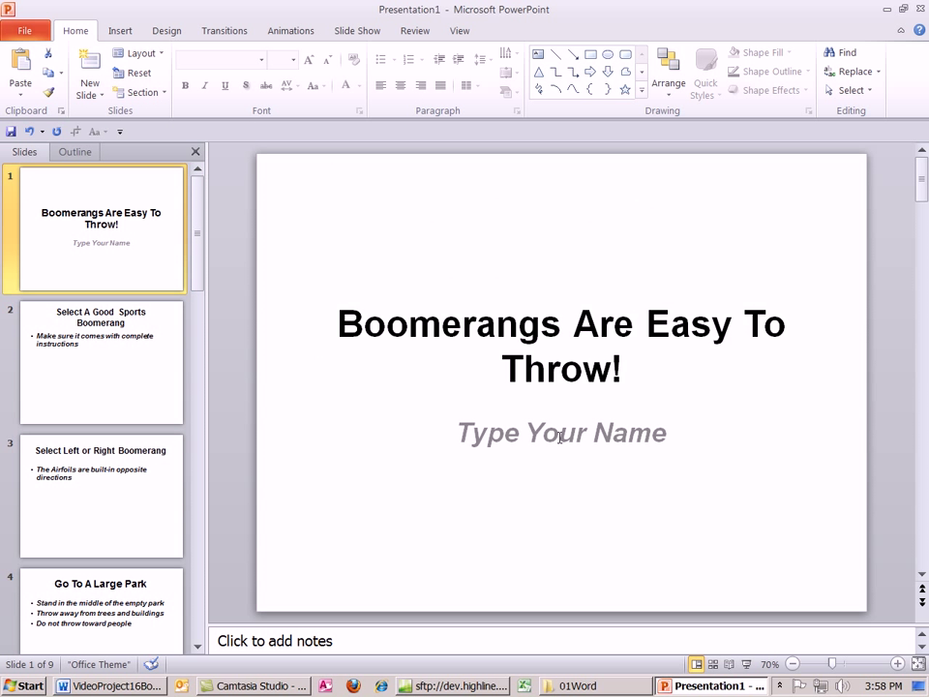
Apply the Angles theme to the presentation and check its look across all the slides
left_click(166, 31)
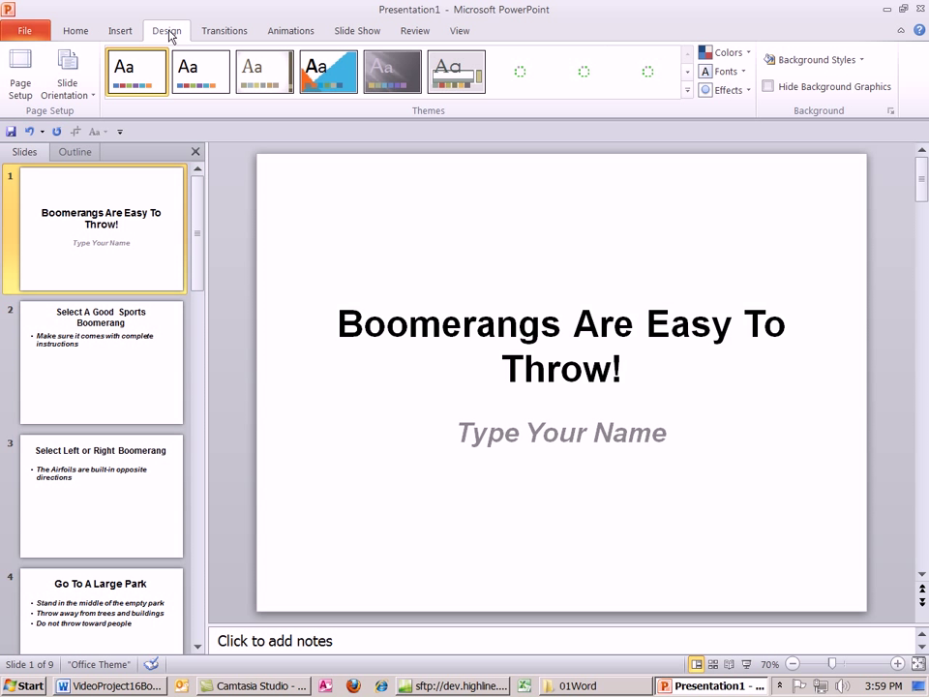
left_click(343, 80)
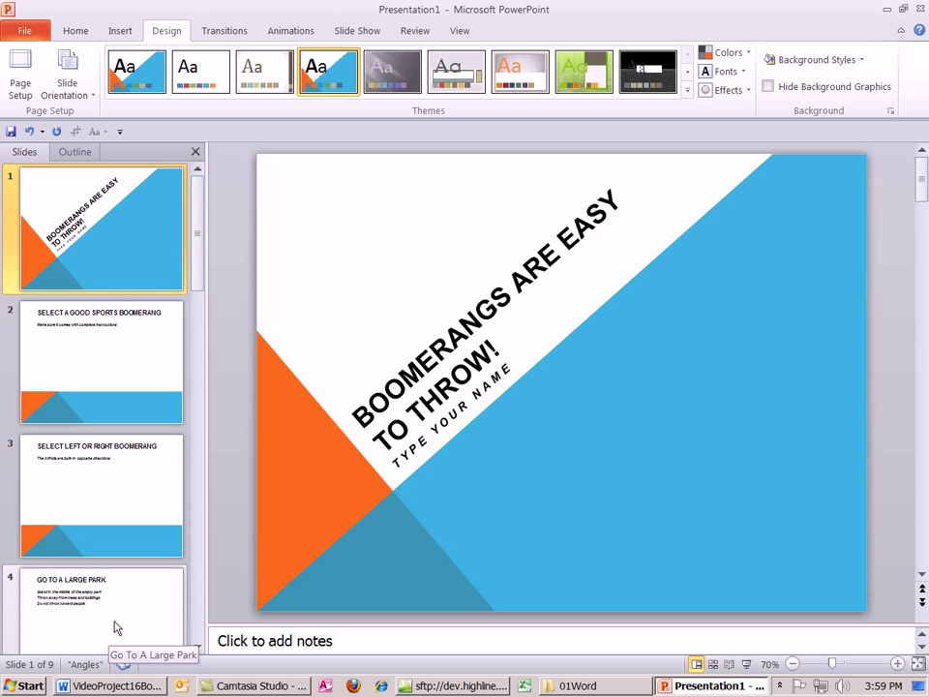
scroll(153, 599, "down", 6)
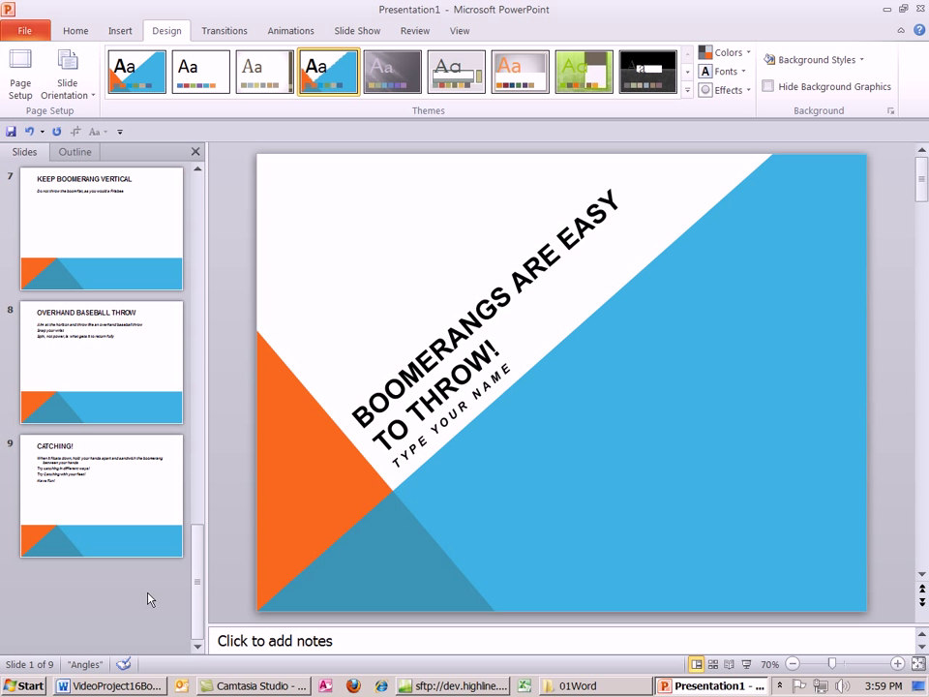
scroll(151, 596, "up", 6)
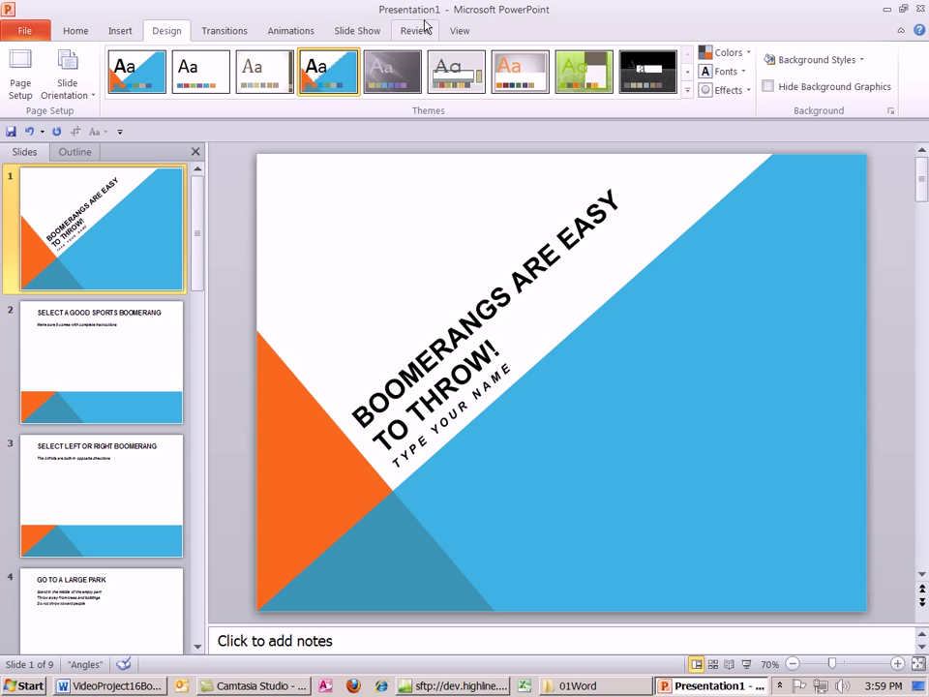
Save the presentation as Boomerangs Are Easy To Throw!.pptx in Highline\01Winter2011\Busn216\ClassNotes\01Word on the LEXAR (L:) drive
key("F12")
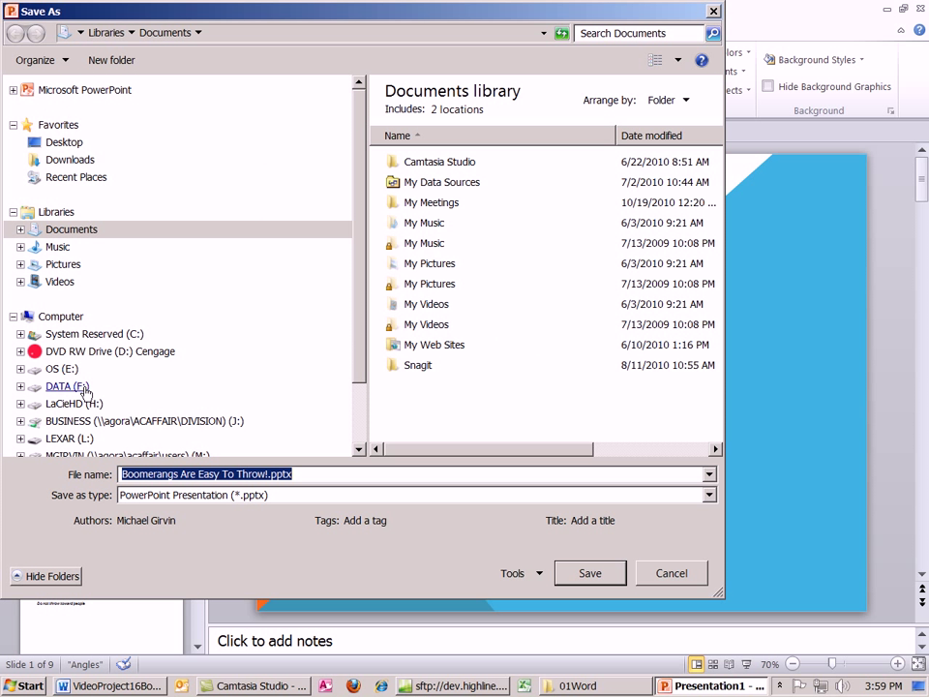
left_click_drag(361, 335, 373, 405)
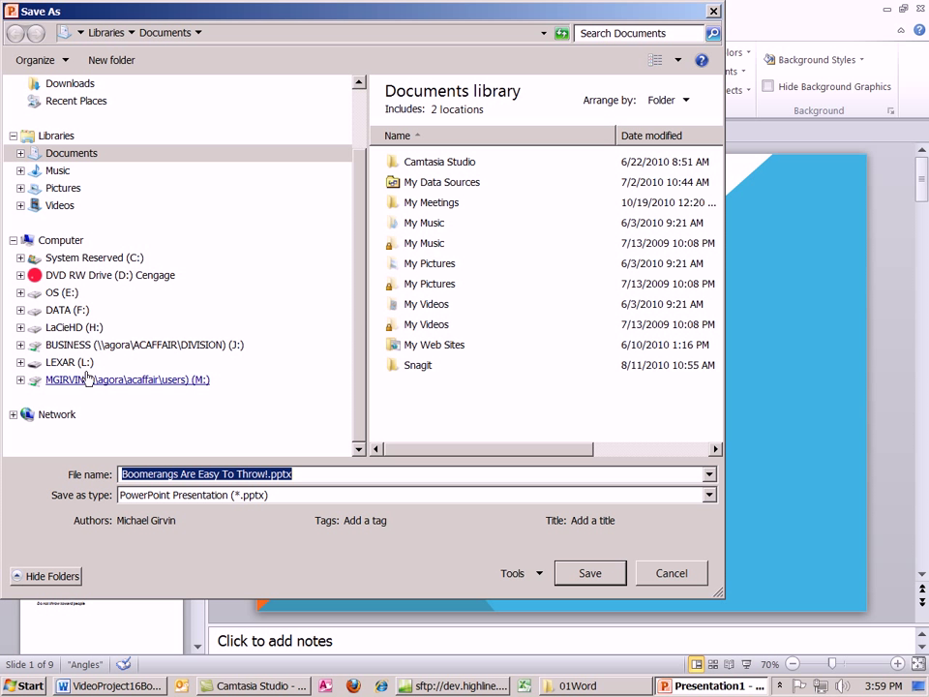
left_click(20, 362)
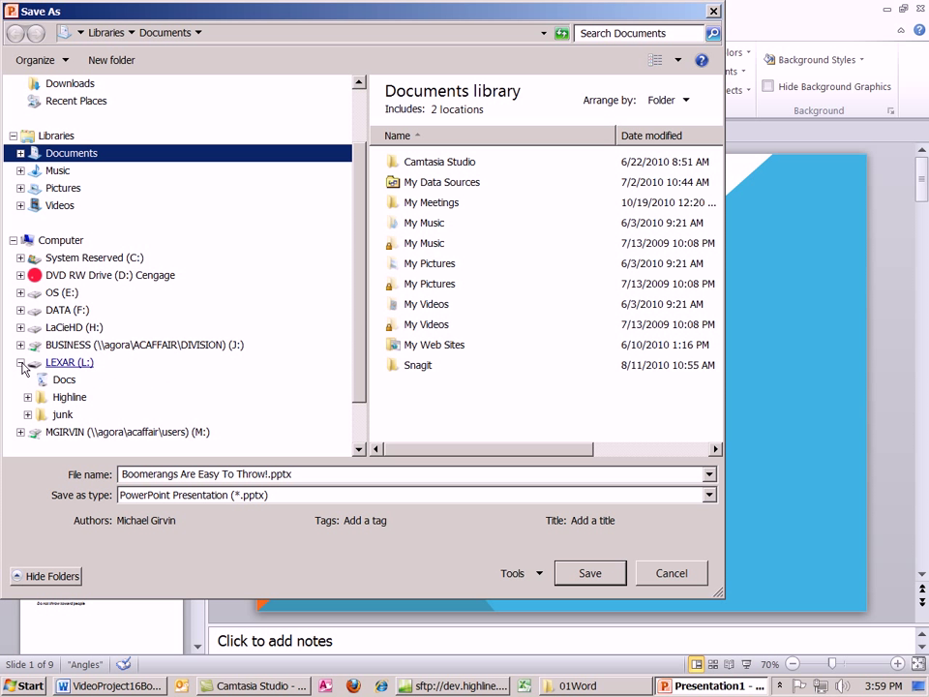
left_click(27, 394)
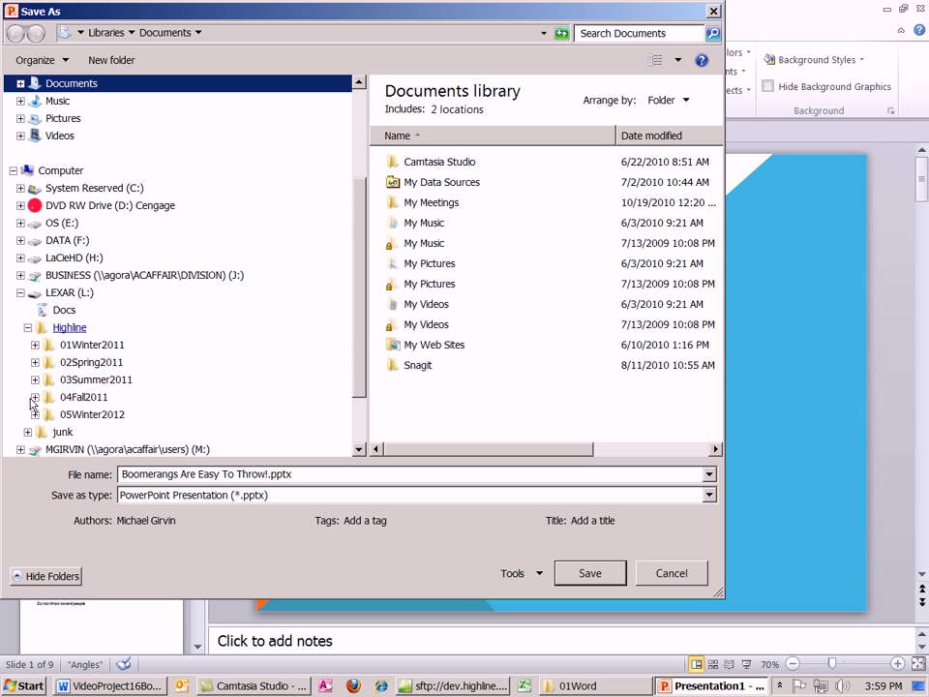
left_click(35, 345)
left_click(41, 397)
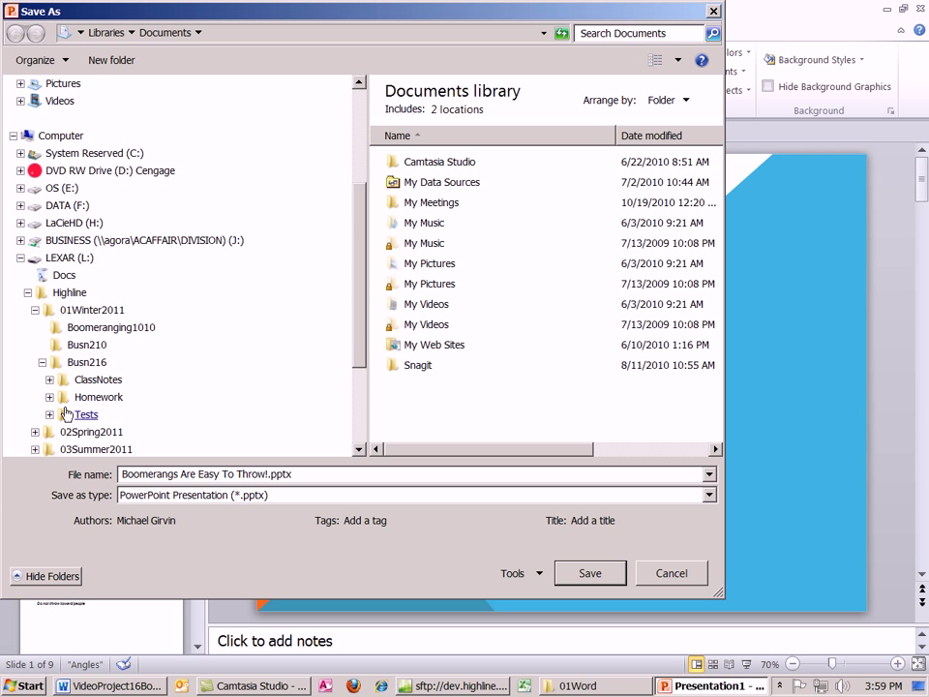
left_click(49, 377)
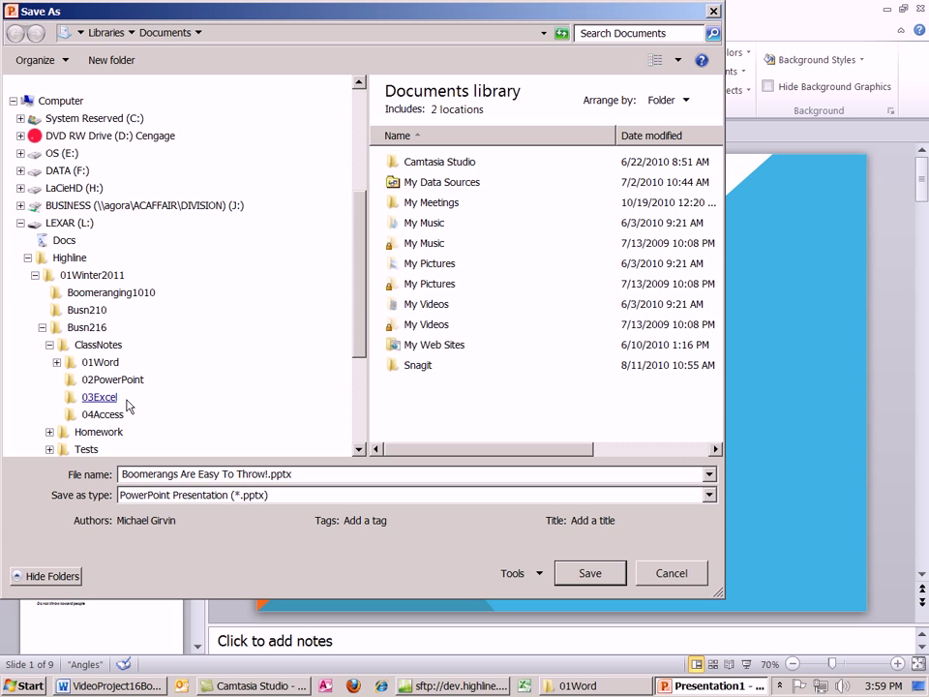
left_click(103, 364)
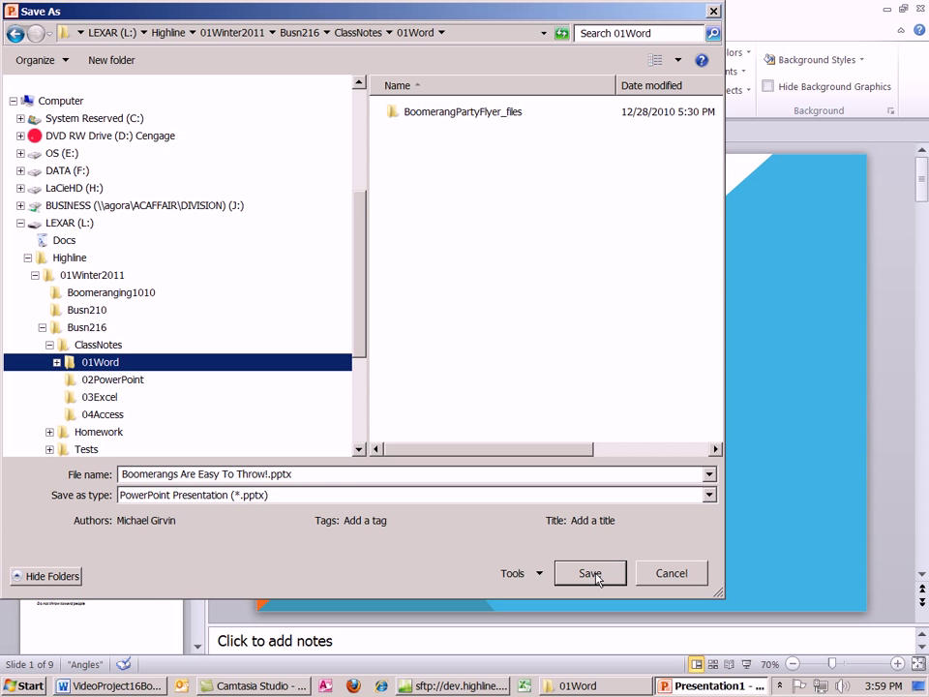
left_click(596, 577)
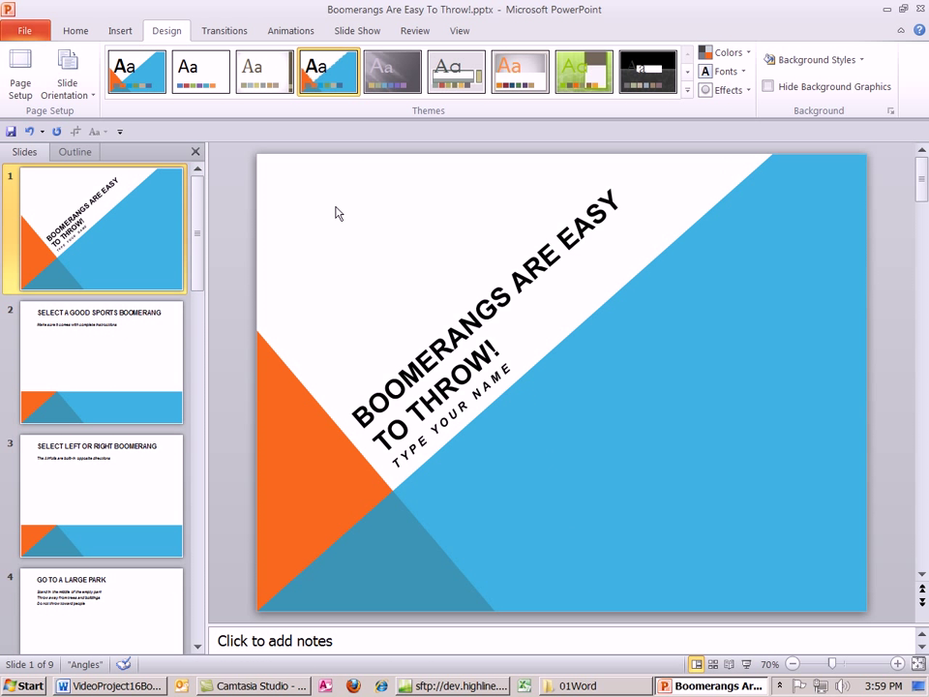
Close the presentation, then close VideoProject16BoomerangsAreEasyToThrowEndFile.docx in Word and save its changes
left_click(920, 12)
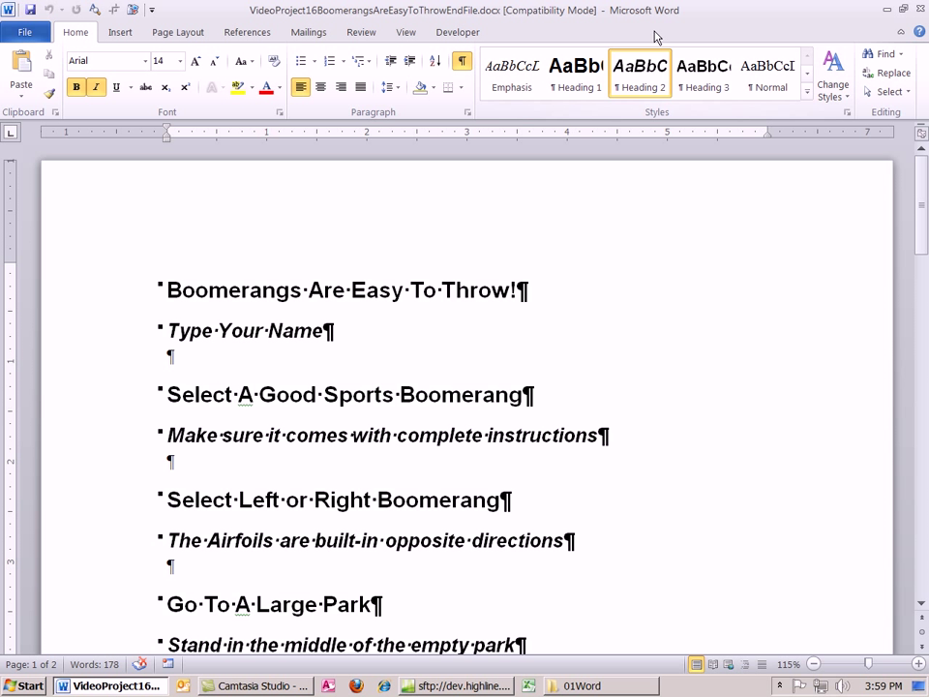
left_click(920, 9)
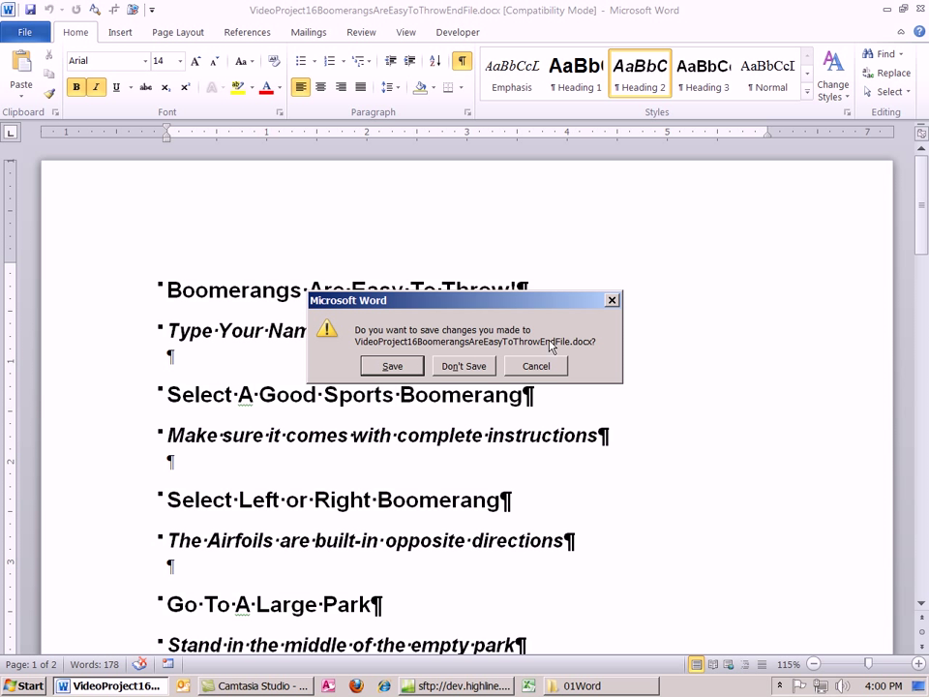
left_click(390, 369)
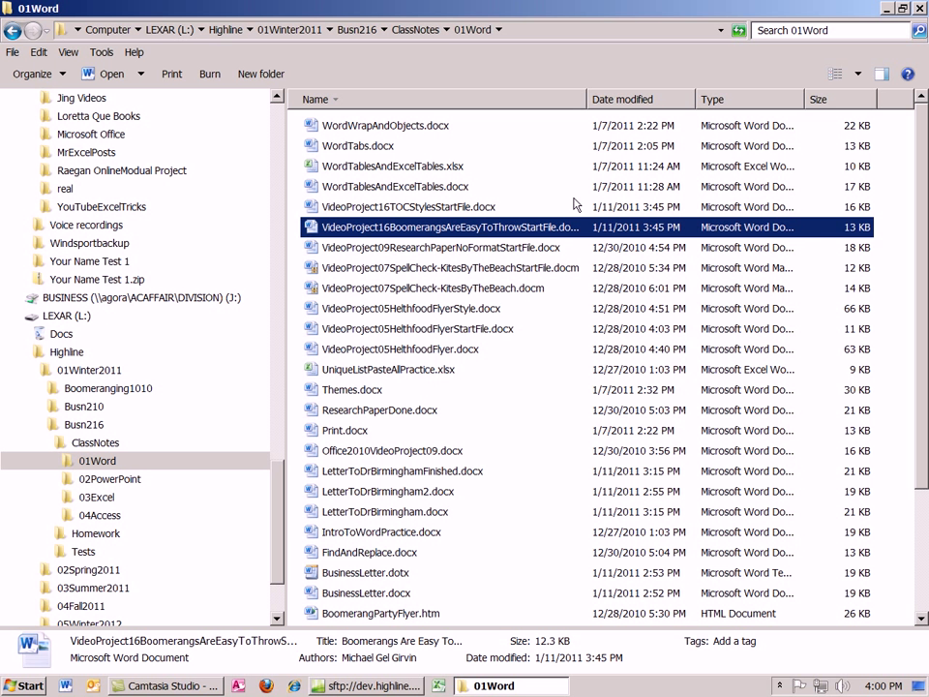
Fit the Name column to the file names and re-sort the 01Word folder by name in descending order
double_click(587, 99)
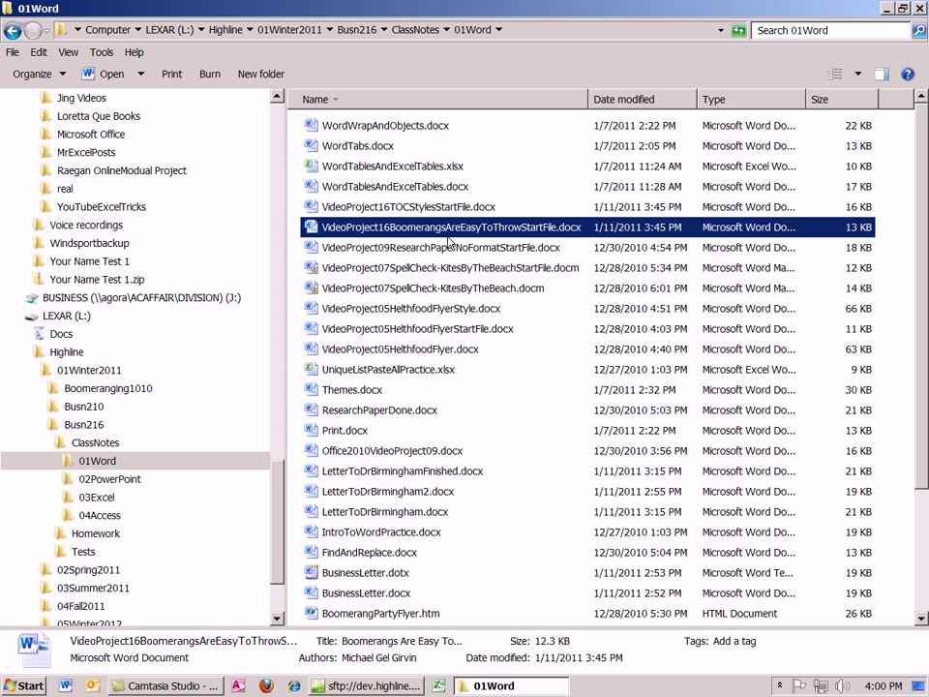
left_click(397, 102)
left_click(396, 102)
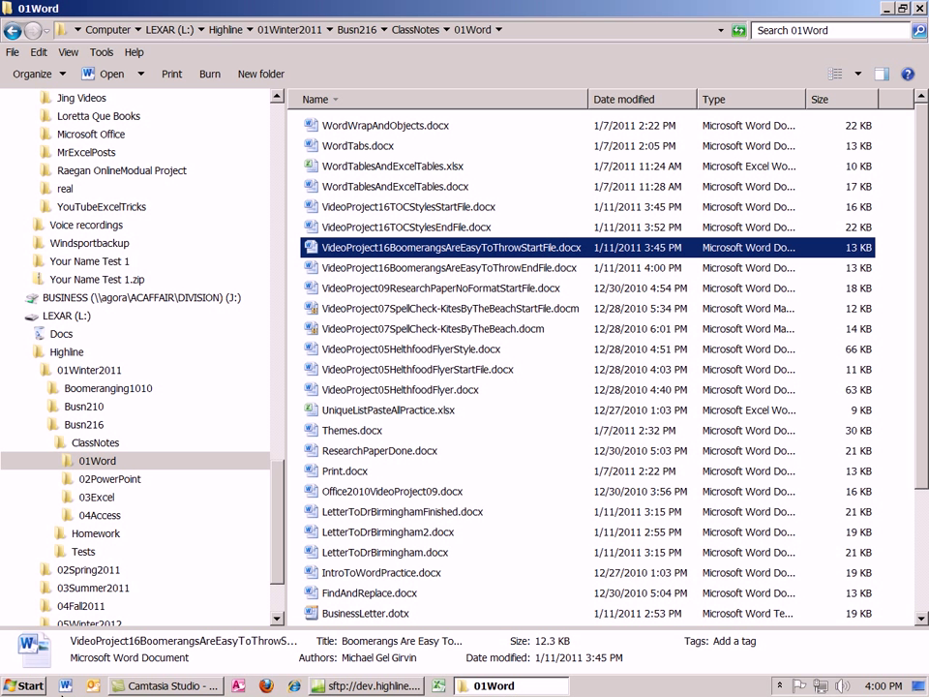
Start Microsoft PowerPoint 2010 from the installed Microsoft Office programs
left_click(30, 687)
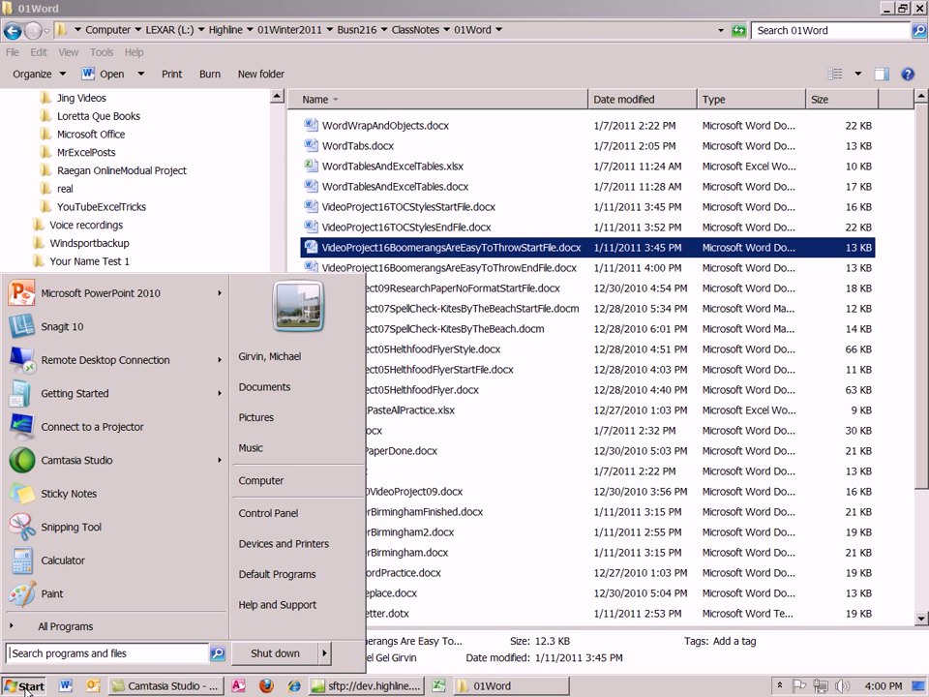
left_click(50, 629)
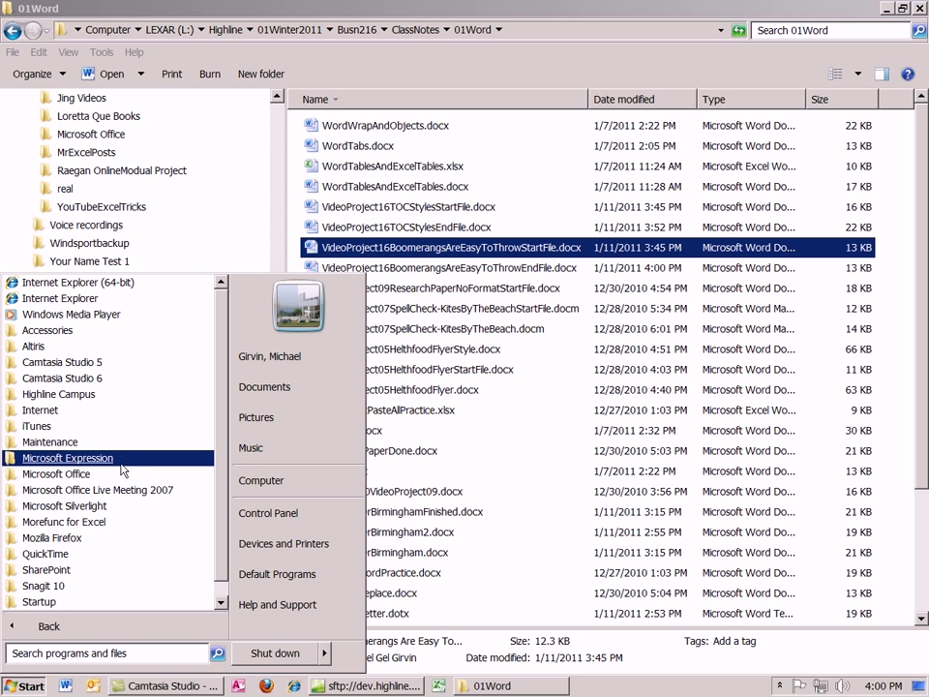
left_click(106, 475)
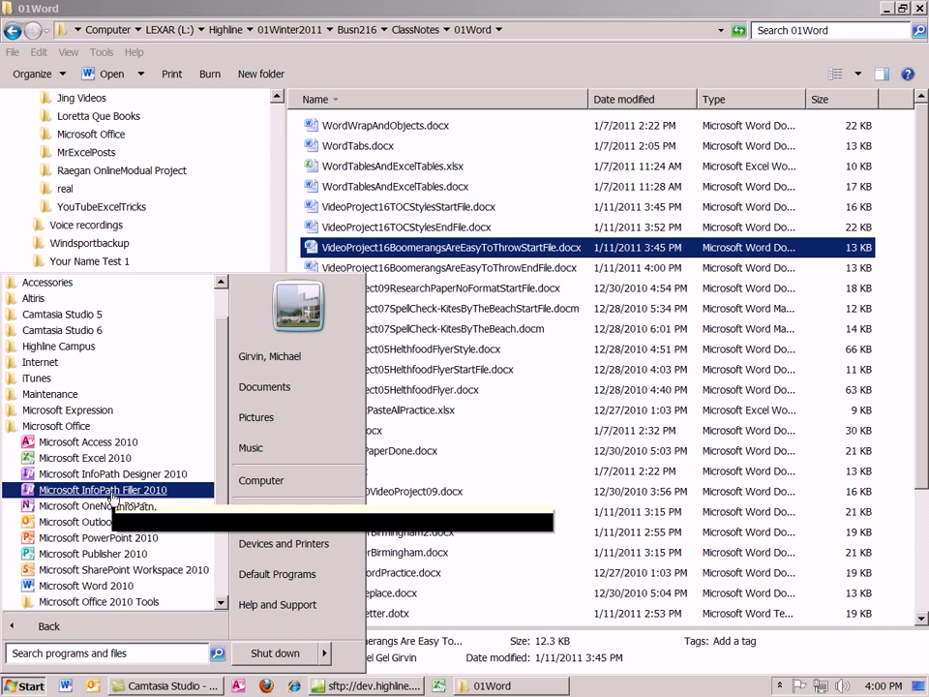
left_click(102, 539)
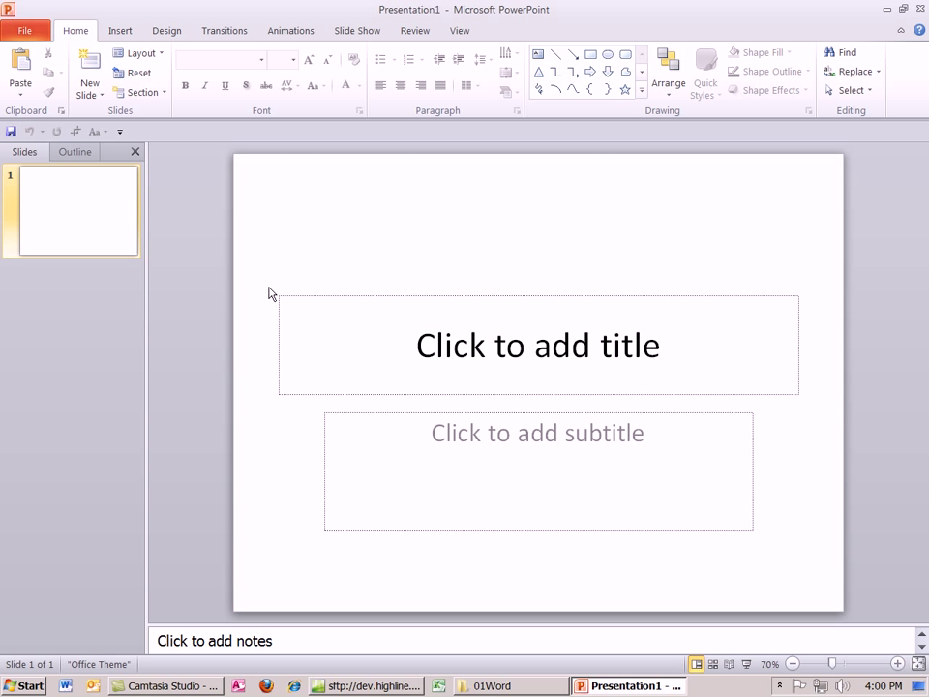
left_click(23, 33)
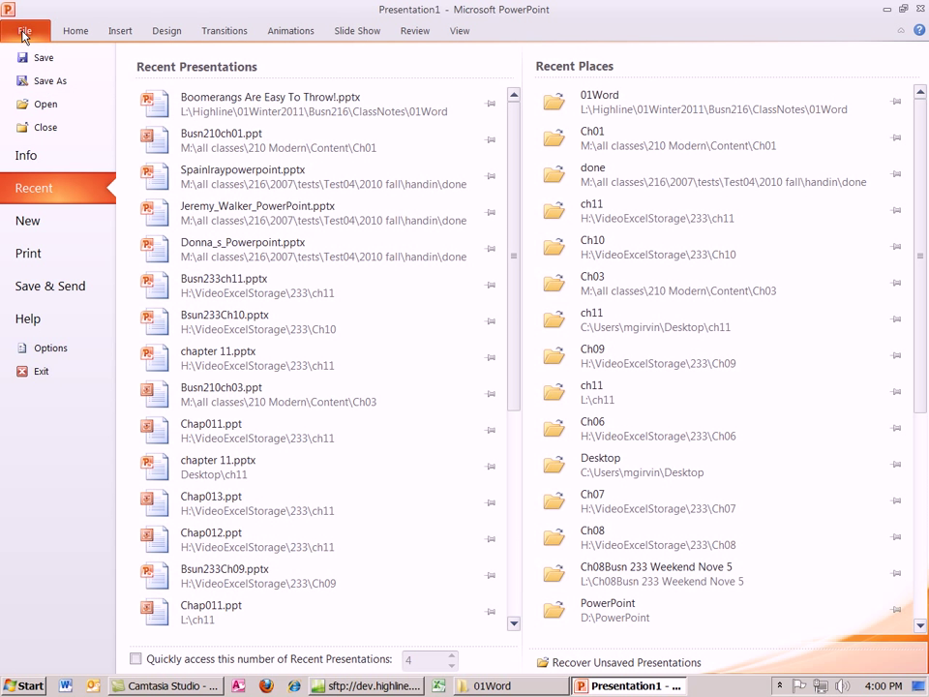
left_click(47, 105)
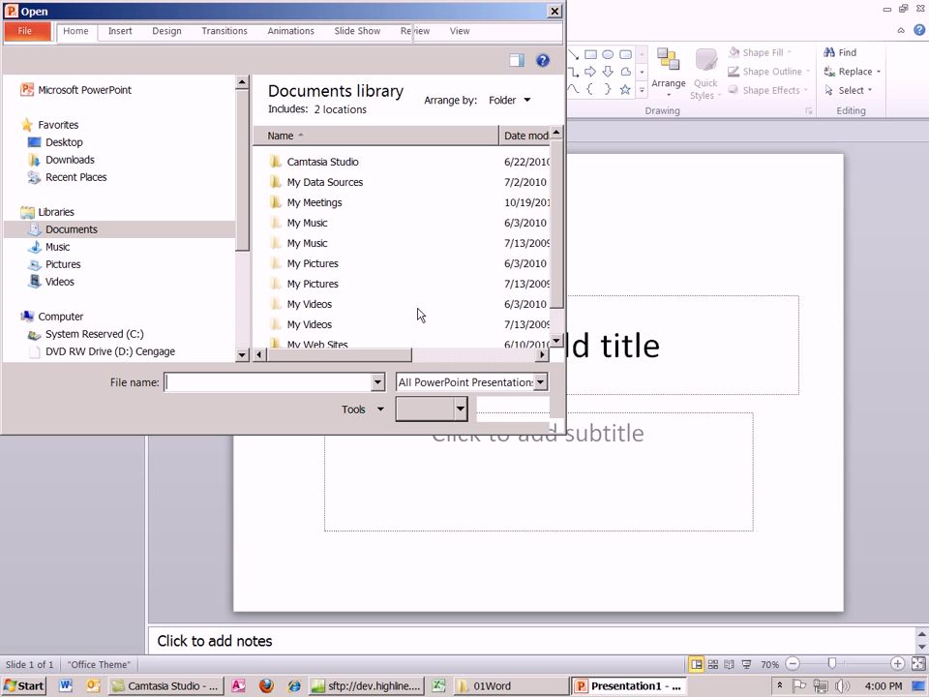
left_click(555, 13)
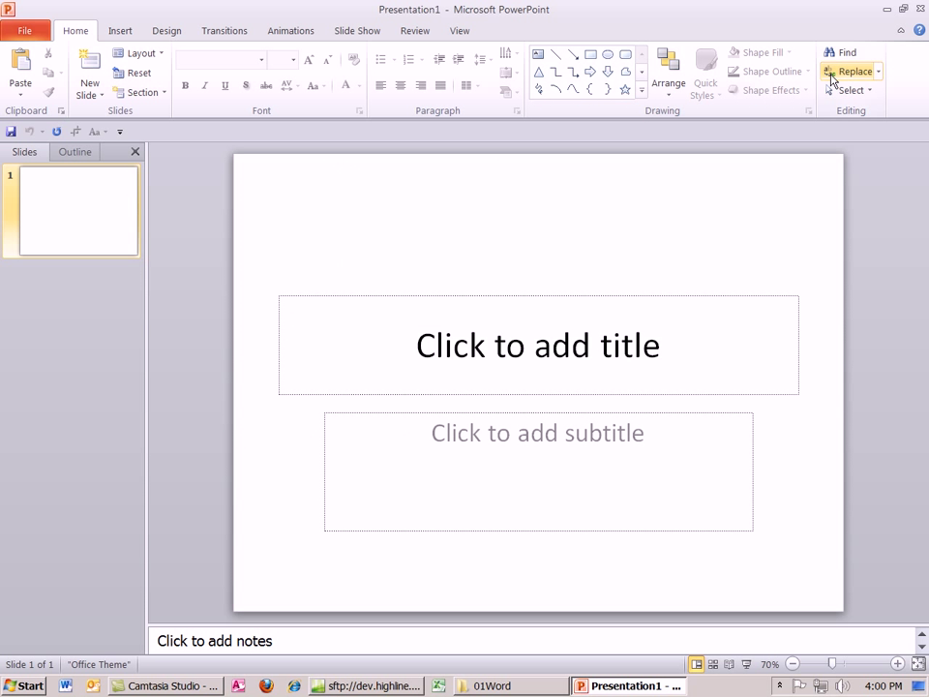
Bring up an enlarged Open dialog and browse the LEXAR (L:) drive to Highline\01Winter2011\Busn216\ClassNotes\01Word
key("ctrl+o")
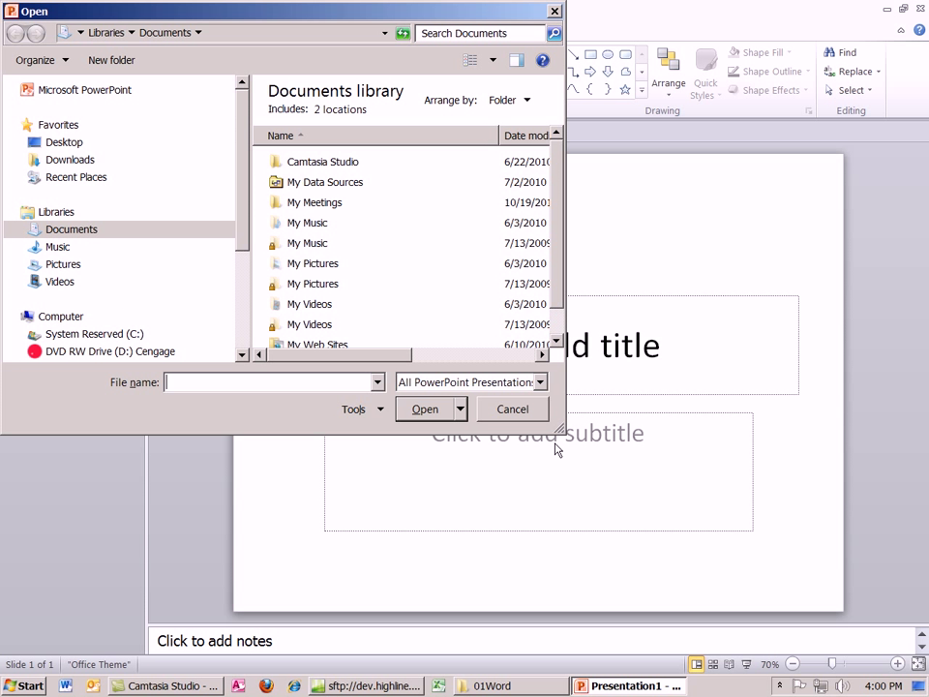
left_click_drag(559, 429, 772, 606)
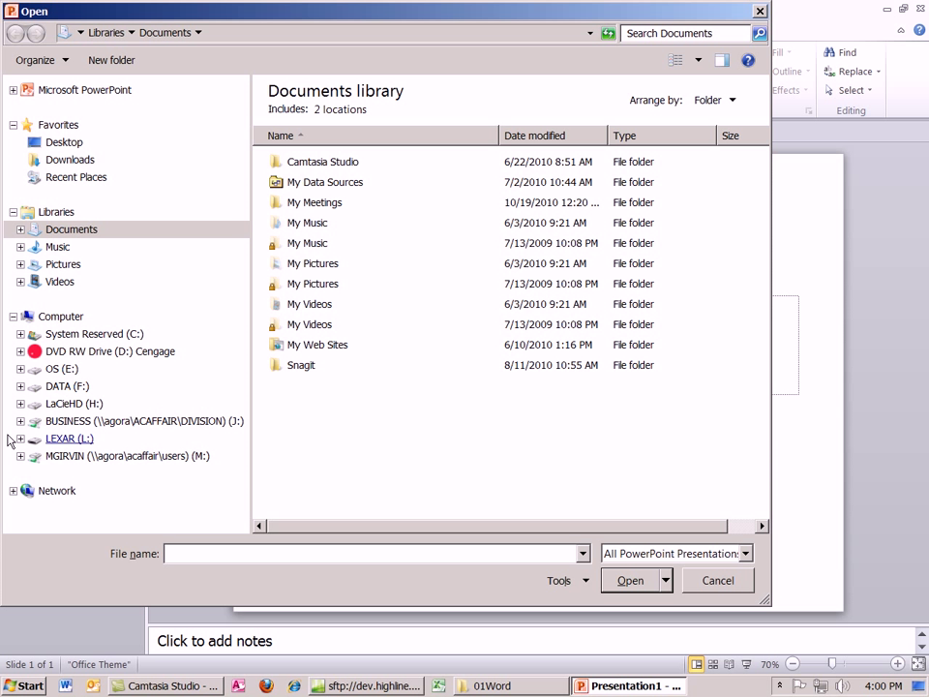
left_click(22, 440)
left_click(29, 473)
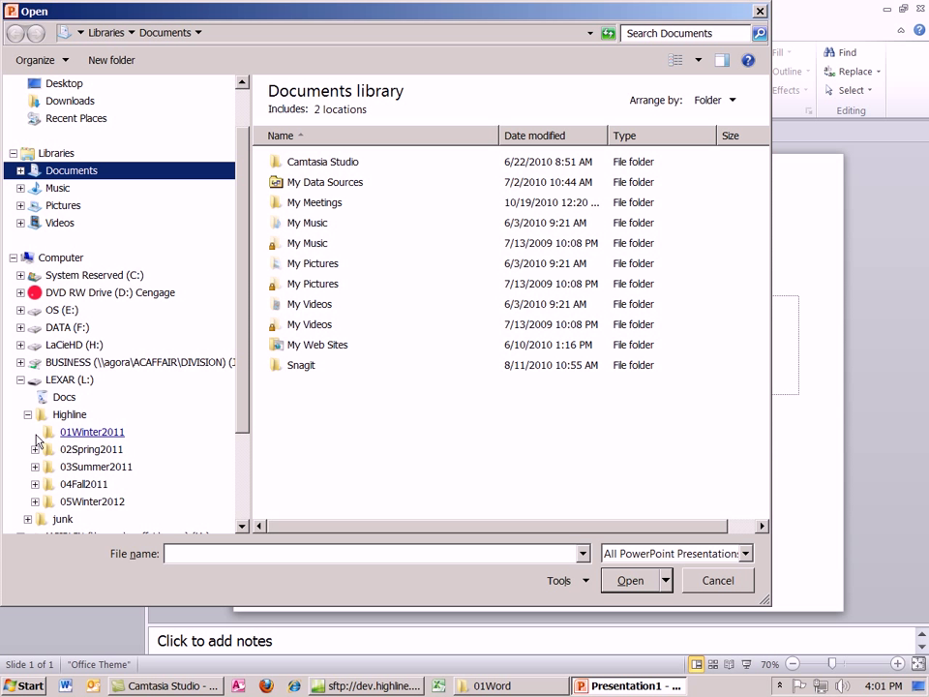
left_click(35, 431)
left_click(42, 484)
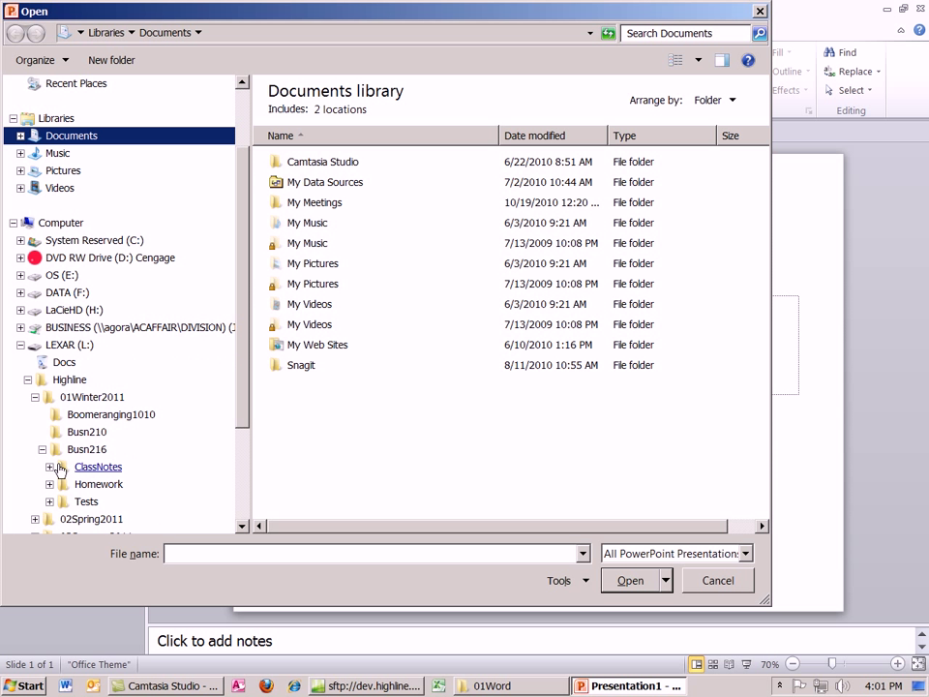
left_click(49, 465)
left_click(99, 433)
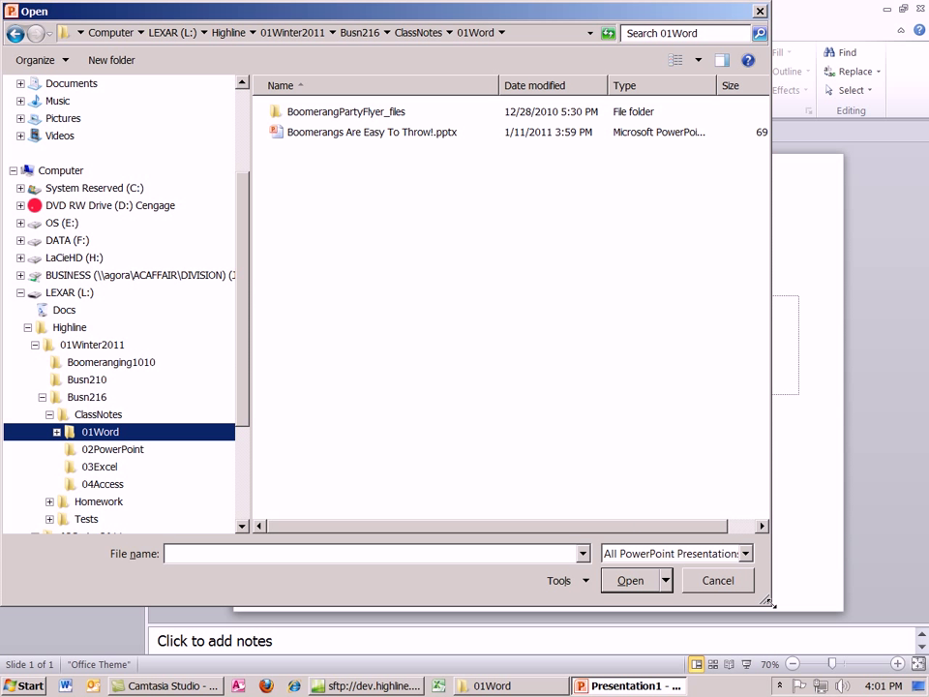
Widen the Open dialog and set its file type filter to All Files (*.*) so Word documents are listed
left_click_drag(767, 601, 852, 594)
left_click(830, 547)
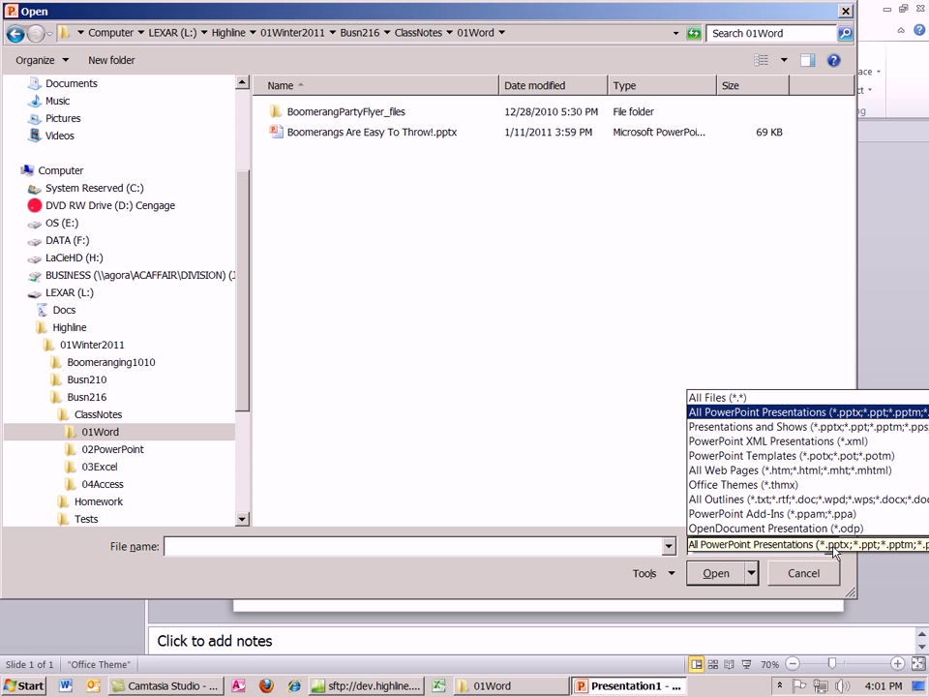
left_click(745, 498)
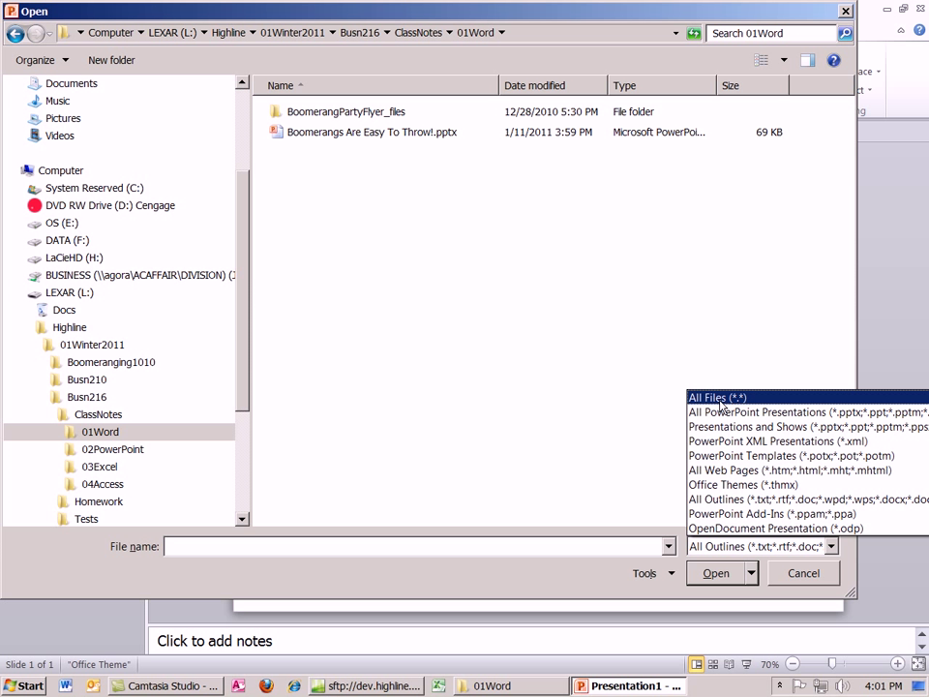
left_click(720, 398)
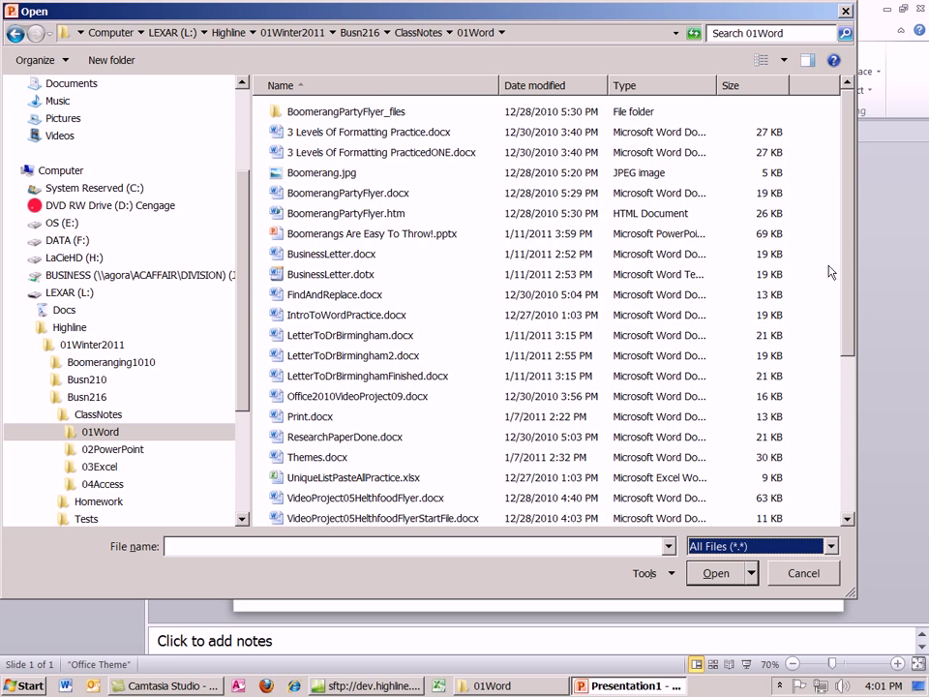
Open VideoProject16BoomerangsAreEasyToThrowEndFile.docx from the 01Word folder as a presentation and check its first two slides
scroll(850, 276, "down", 4)
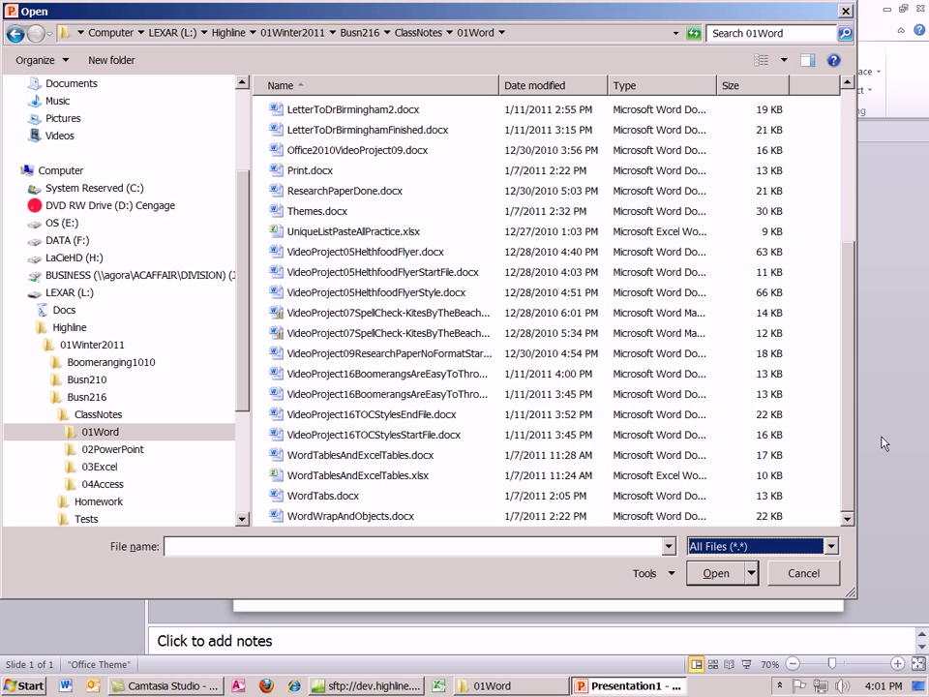
double_click(501, 85)
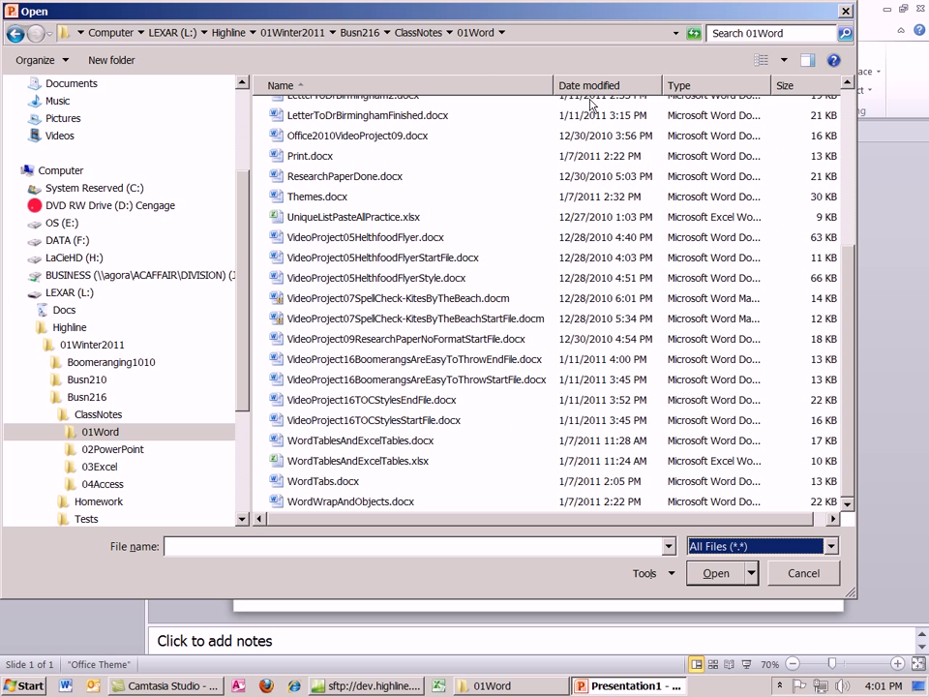
left_click(380, 362)
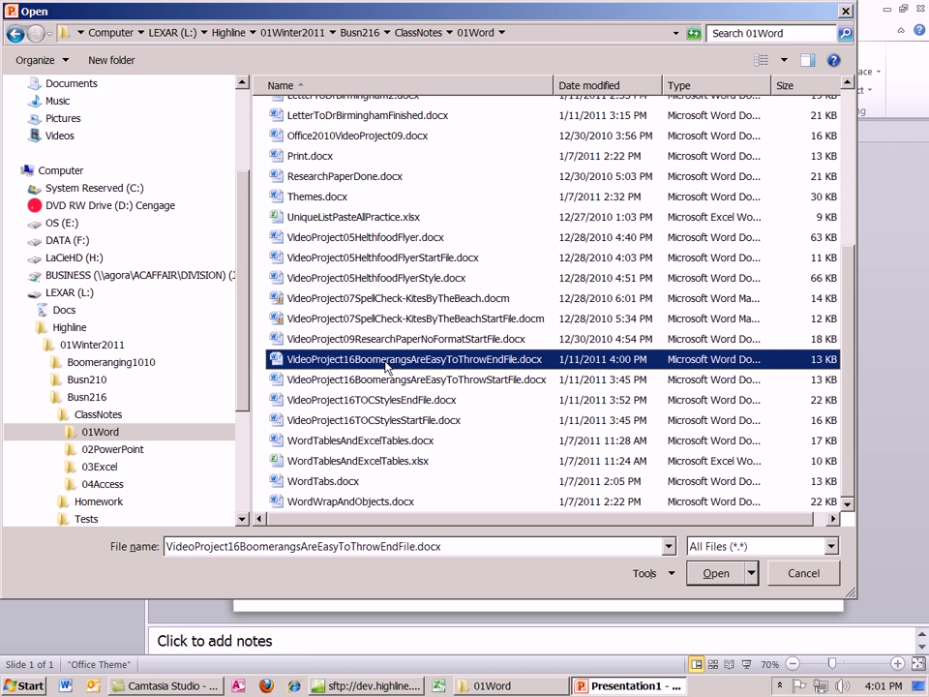
double_click(381, 362)
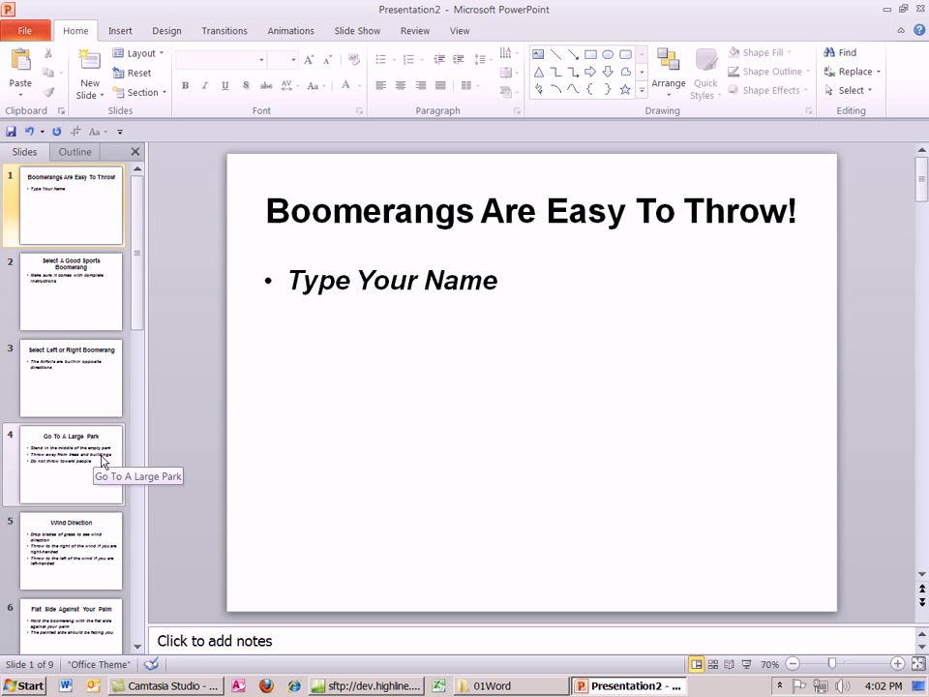
left_click(69, 303)
left_click(84, 222)
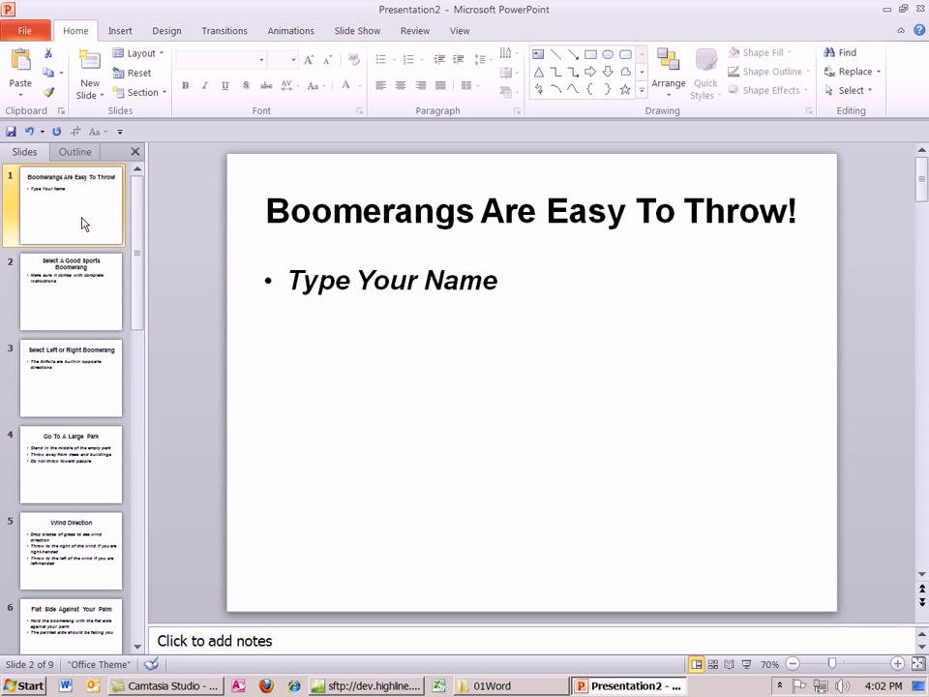